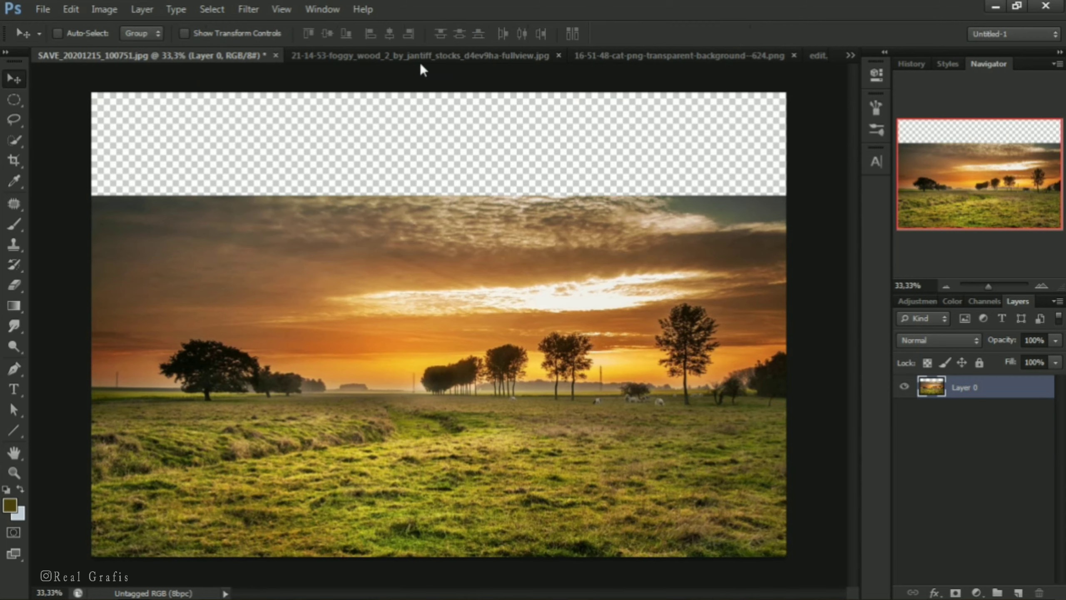
# Bring the foggy forest image into the meadow document and scale it to about 187% to span the canvas above the foreground grass
pyautogui.moveTo(224, 163); pyautogui.dragTo(95, 56)
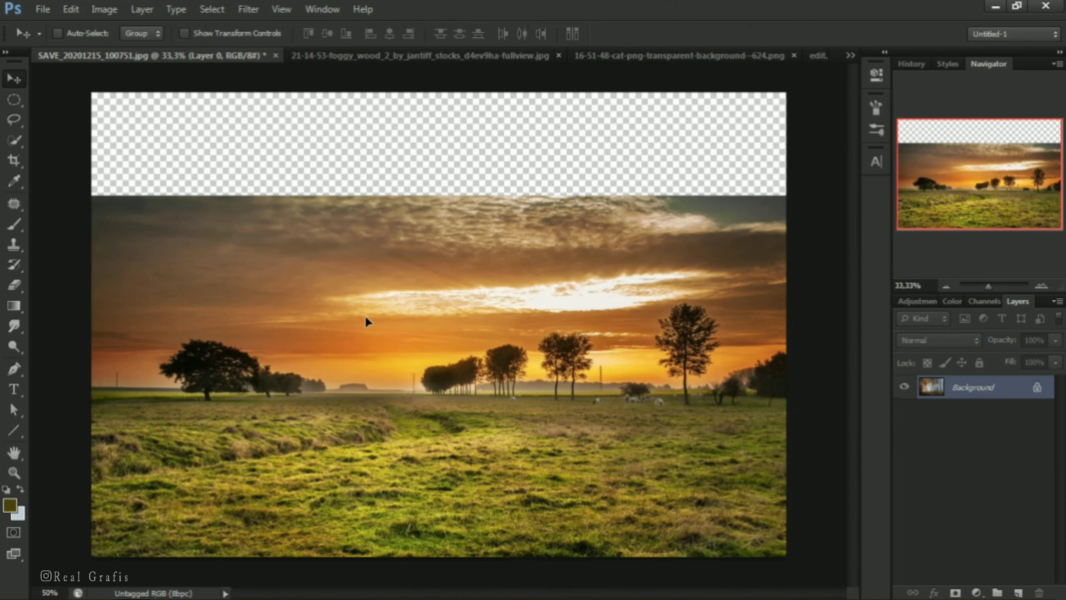
pyautogui.moveTo(593, 457); pyautogui.dragTo(676, 533)
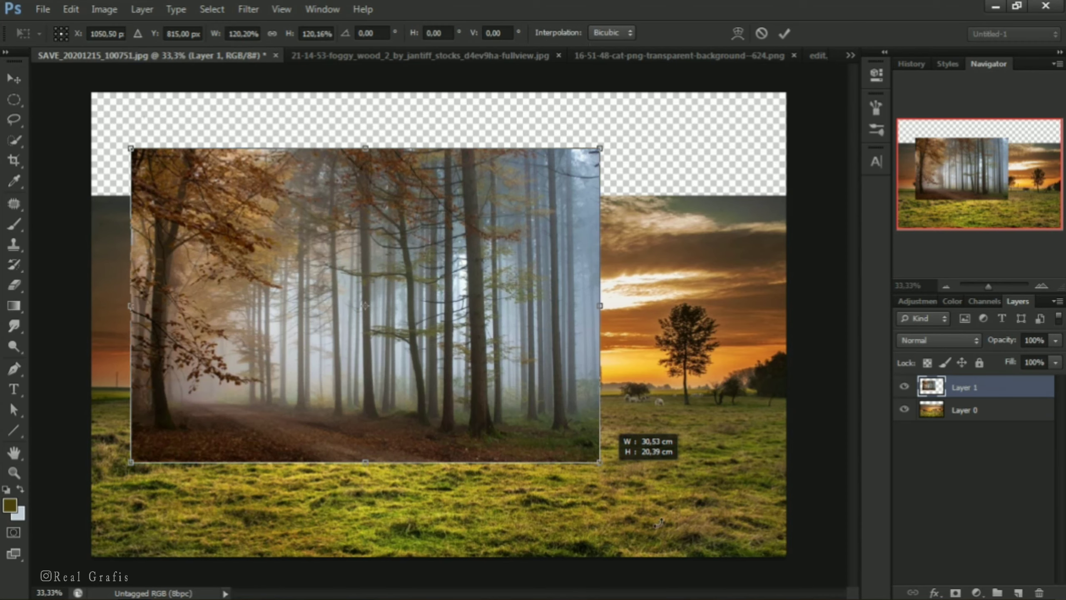
pyautogui.moveTo(622, 464); pyautogui.dragTo(647, 394)
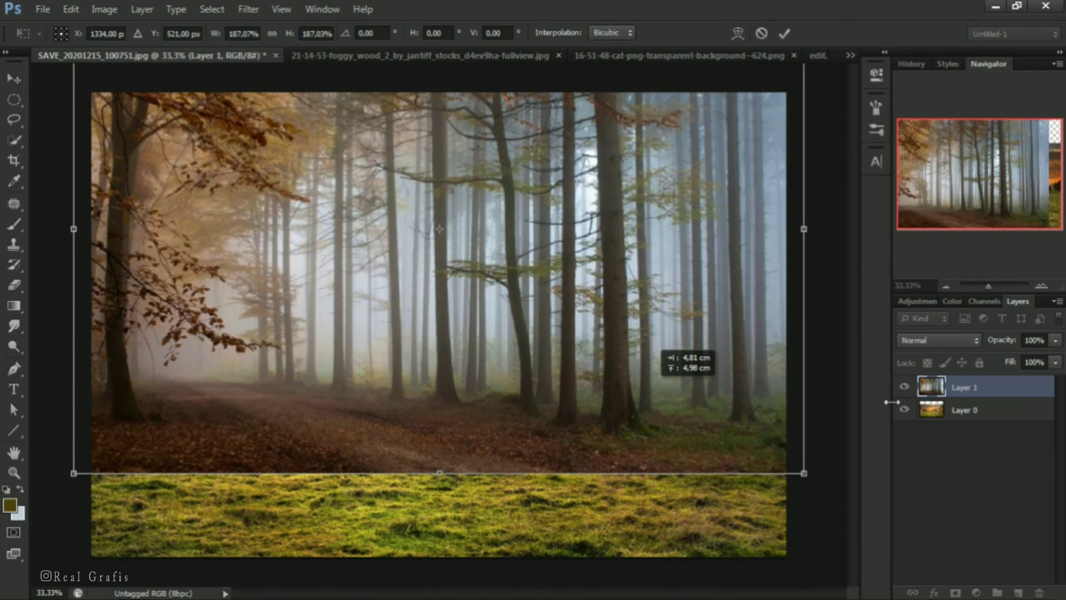
pyautogui.press('Return')
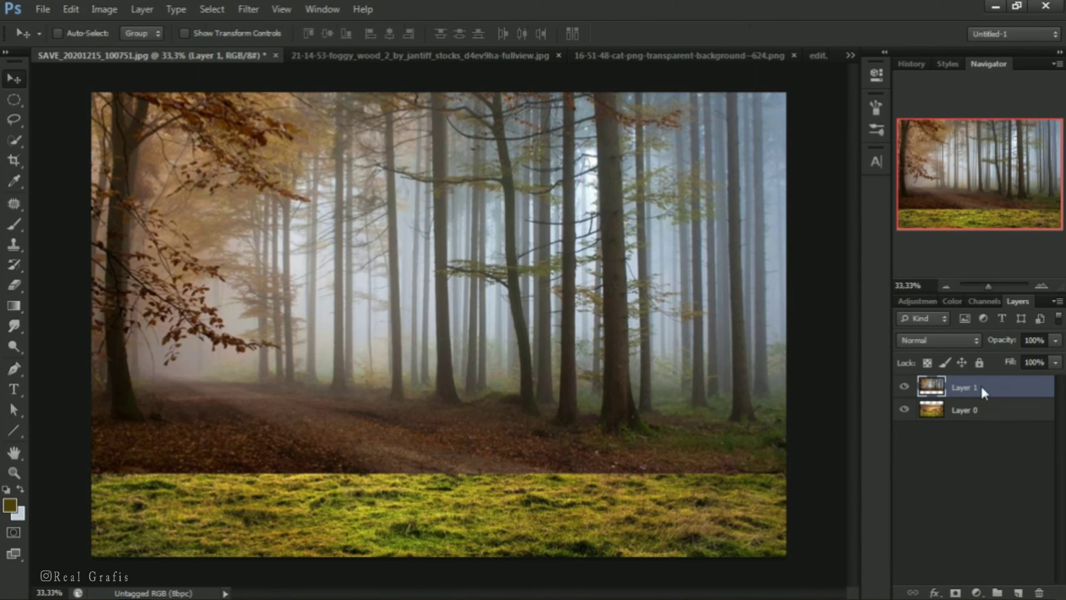
# Move the forest layer beneath the meadow layer and add a layer mask to the meadow layer
pyautogui.moveTo(984, 425); pyautogui.dragTo(984, 425)
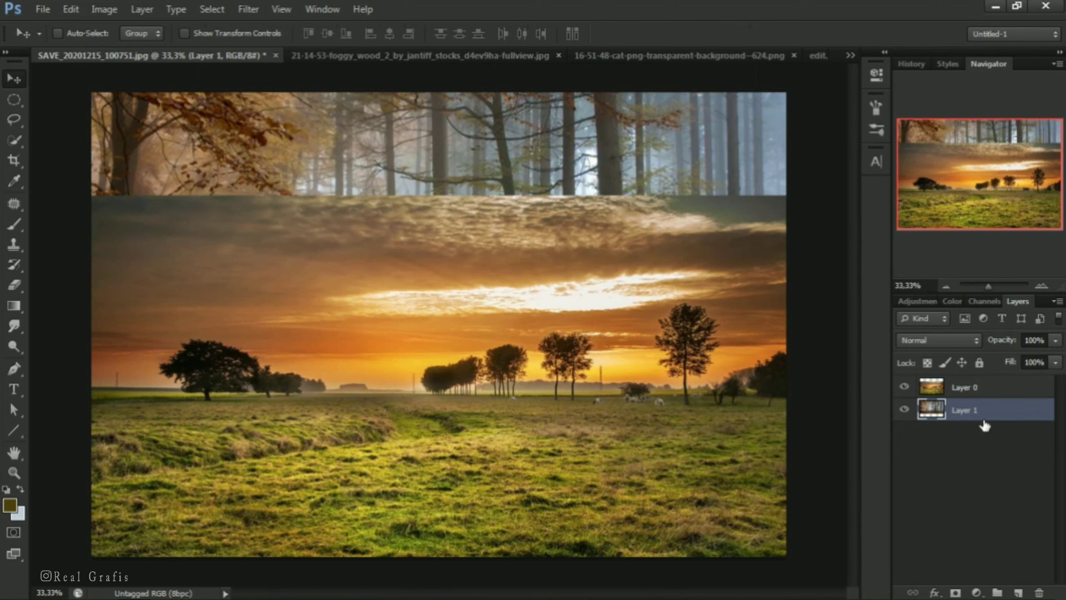
pyautogui.click(955, 591)
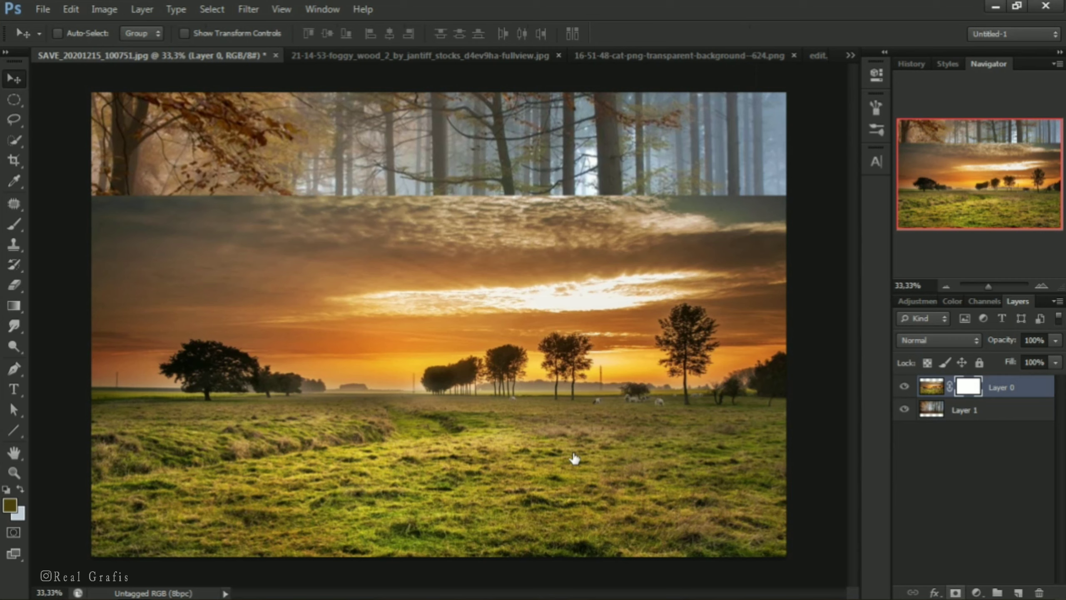
# Mask out the meadow's sunset sky with a soft black brush at 100% flow, varying its size up to 600
pyautogui.click(14, 223)
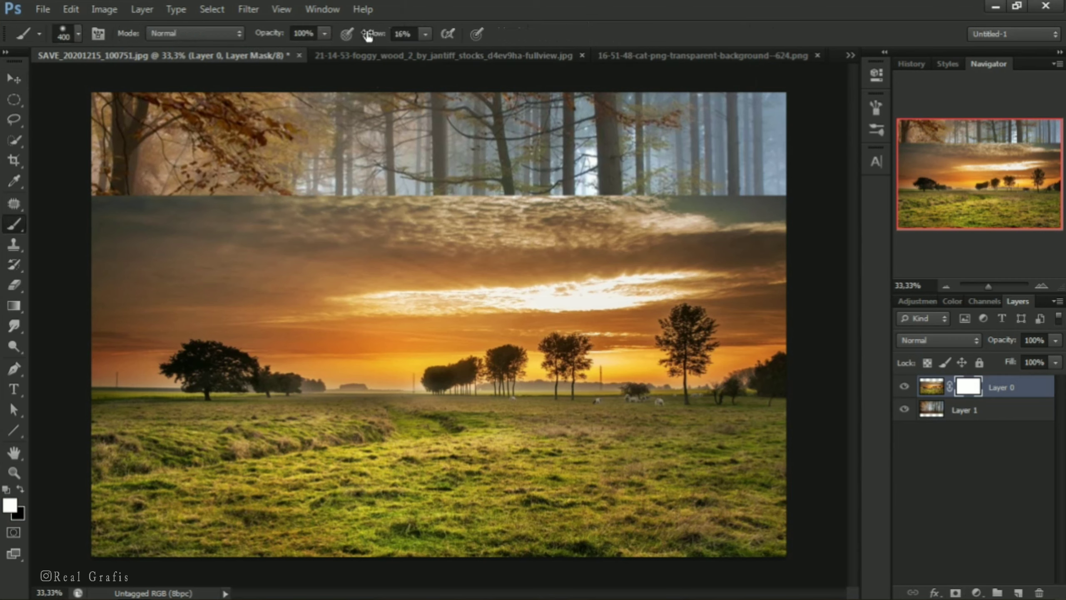
pyautogui.moveTo(368, 37); pyautogui.dragTo(471, 48)
pyautogui.press(']')
pyautogui.press(']')
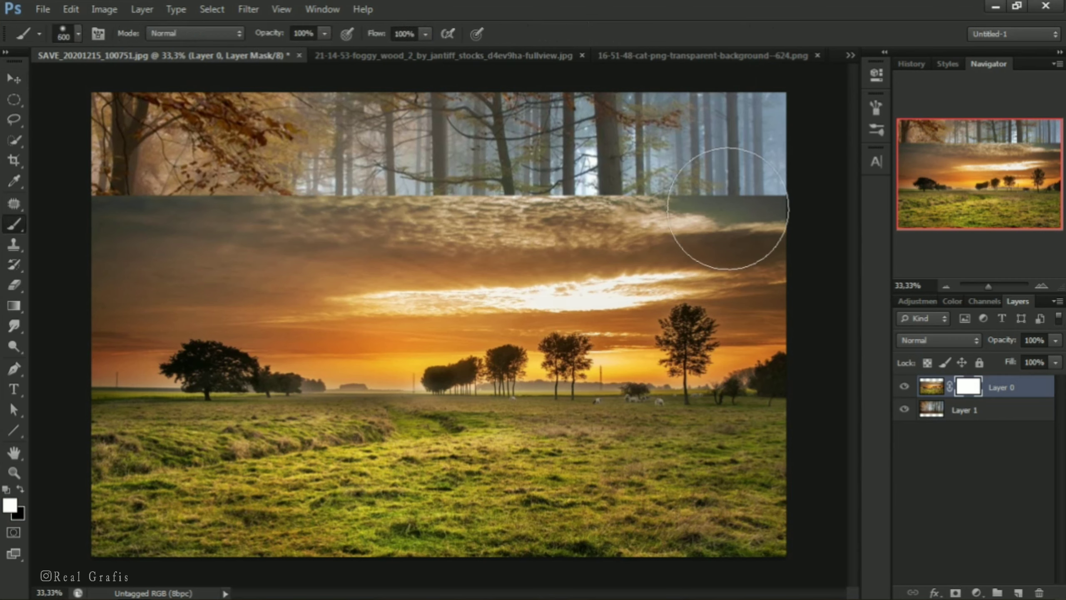
pyautogui.click(20, 489)
pyautogui.moveTo(575, 287)
pyautogui.mouseDown()
pyautogui.moveTo(714, 190)
pyautogui.moveTo(321, 203)
pyautogui.moveTo(131, 227)
pyautogui.moveTo(423, 263)
pyautogui.moveTo(713, 238)
pyautogui.moveTo(766, 262)
pyautogui.mouseUp()
pyautogui.press('[')
pyautogui.press('[')
pyautogui.moveTo(600, 307)
pyautogui.mouseDown()
pyautogui.moveTo(124, 302)
pyautogui.moveTo(148, 257)
pyautogui.mouseUp()
pyautogui.press(']')
pyautogui.press(']')
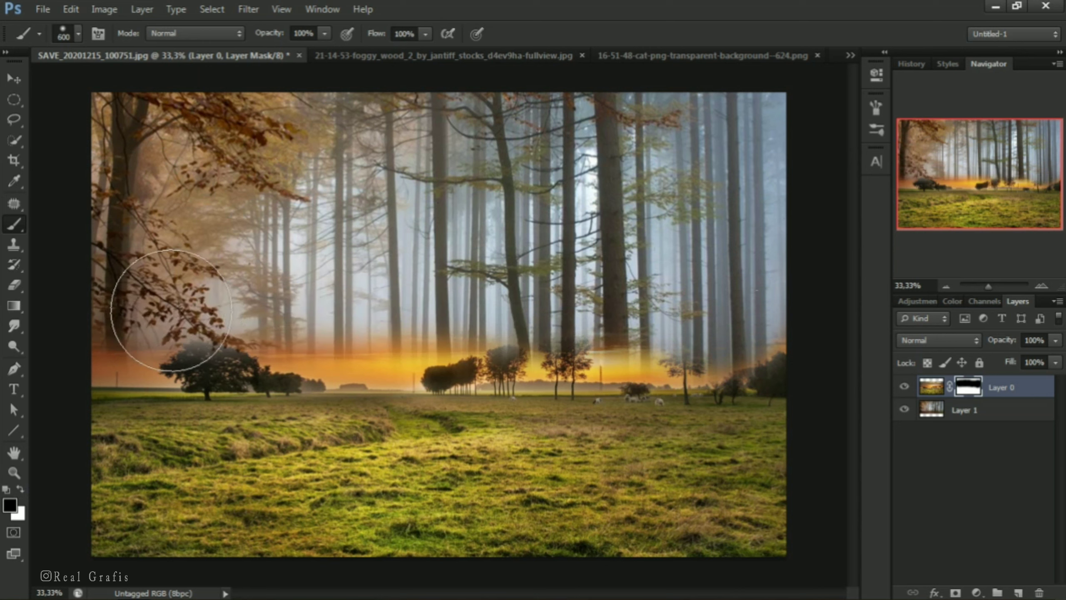
# Paint away the remaining orange horizon and meadow trees on the mask, reducing the brush size to 300
pyautogui.moveTo(141, 336)
pyautogui.mouseDown()
pyautogui.moveTo(119, 367)
pyautogui.moveTo(157, 328)
pyautogui.moveTo(241, 304)
pyautogui.moveTo(289, 318)
pyautogui.moveTo(239, 326)
pyautogui.moveTo(175, 357)
pyautogui.moveTo(207, 359)
pyautogui.moveTo(178, 366)
pyautogui.moveTo(782, 367)
pyautogui.moveTo(477, 372)
pyautogui.mouseUp()
pyautogui.press('[')
pyautogui.press('[')
pyautogui.press('[')
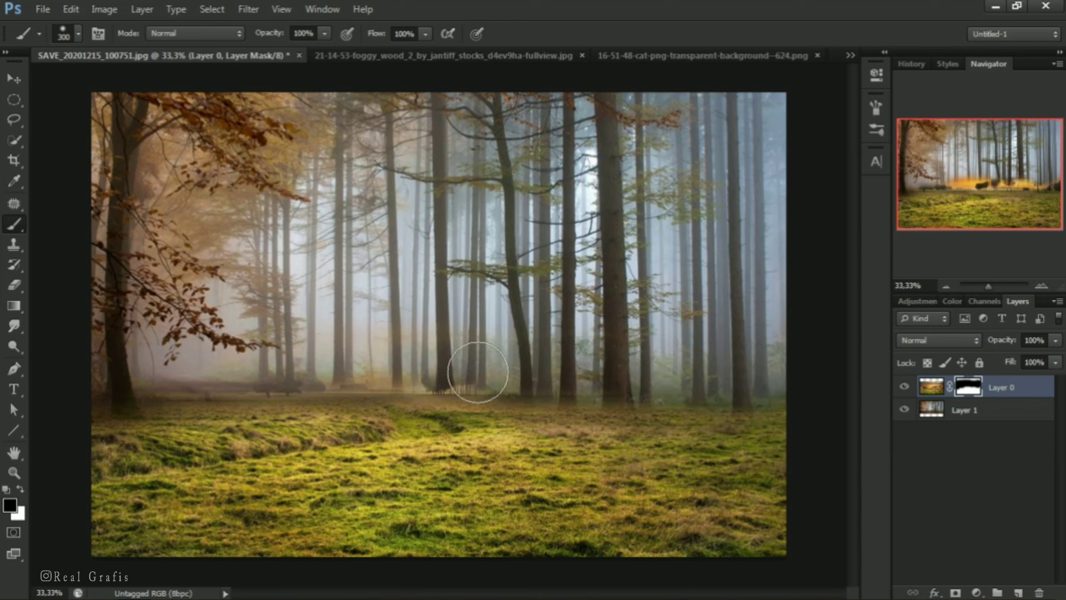
# Shift the forest layer down about 1.68 cm and refine the meadow mask along the tree bases, enlarging the brush to 400
pyautogui.press('v')
pyautogui.click(1009, 409)
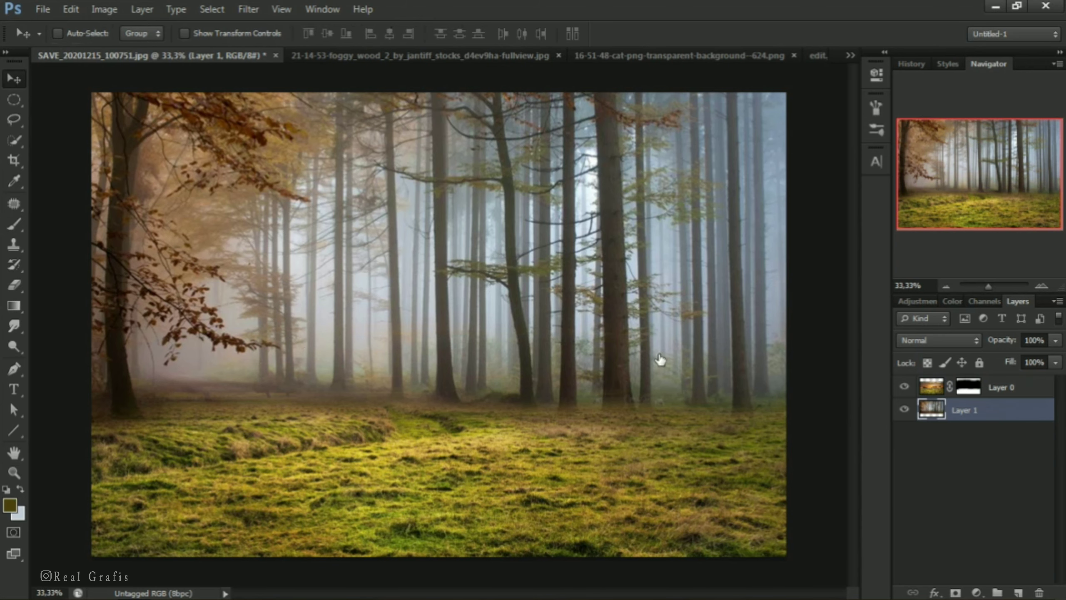
pyautogui.moveTo(490, 273); pyautogui.dragTo(492, 294)
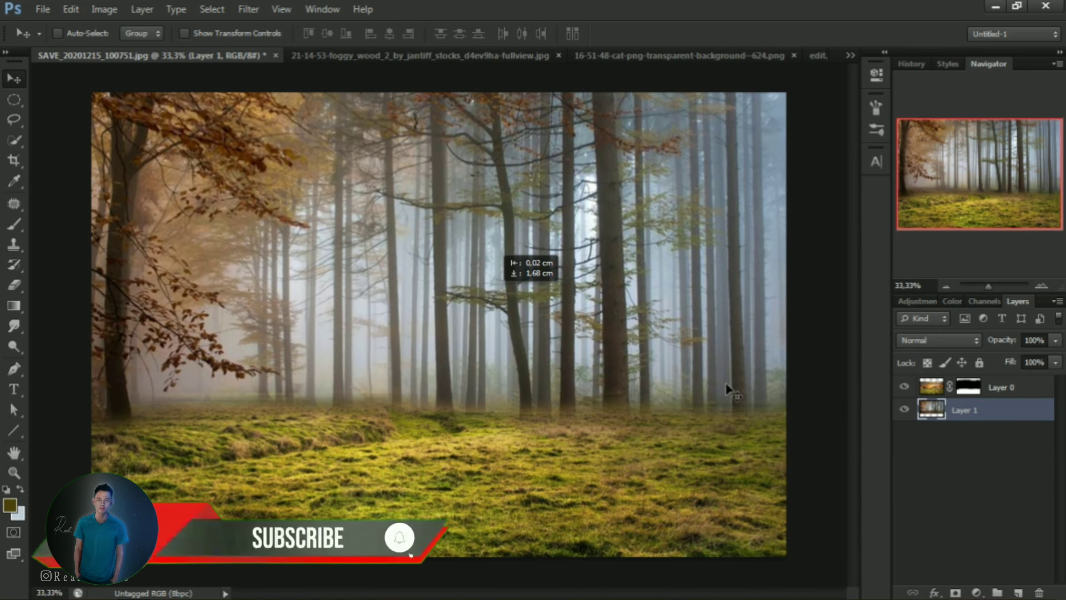
pyautogui.click(16, 225)
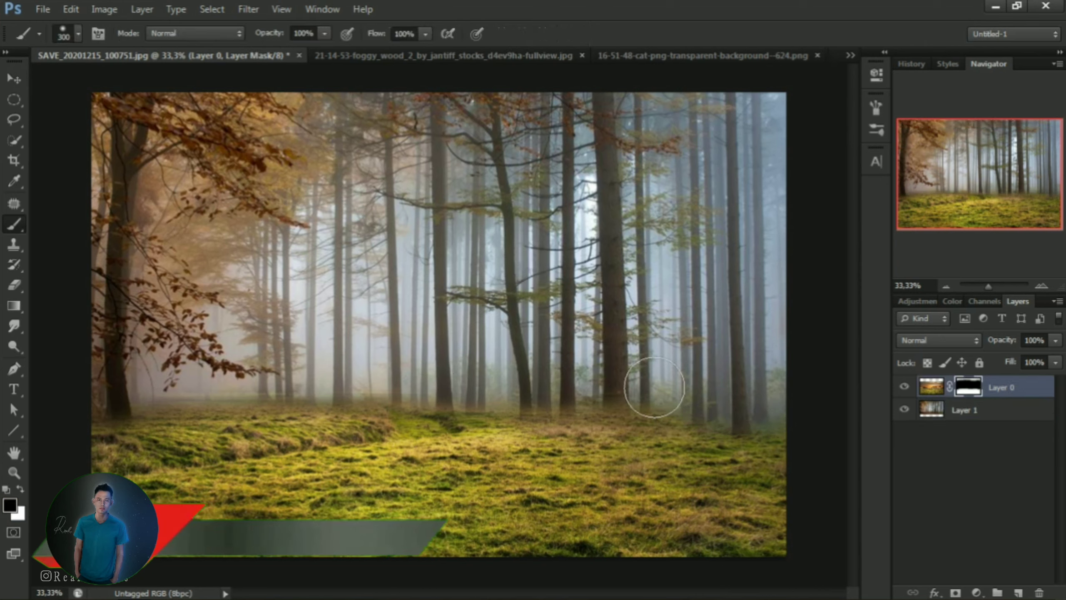
pyautogui.press(']')
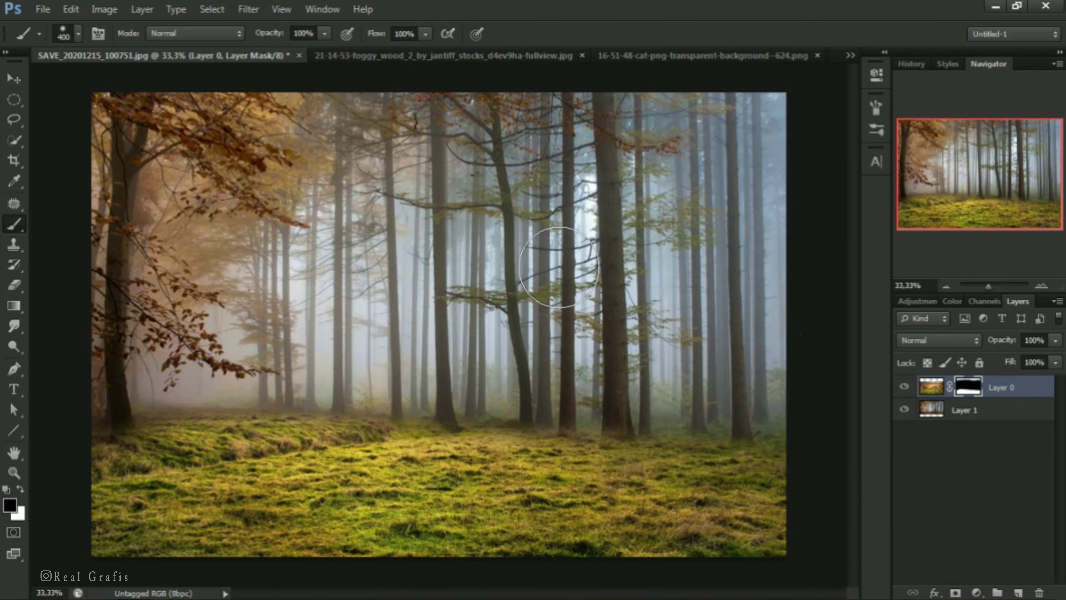
# Add a Vibrance adjustment clipped to the meadow layer and set its vibrance to -21
pyautogui.click(976, 592)
pyautogui.click(965, 380)
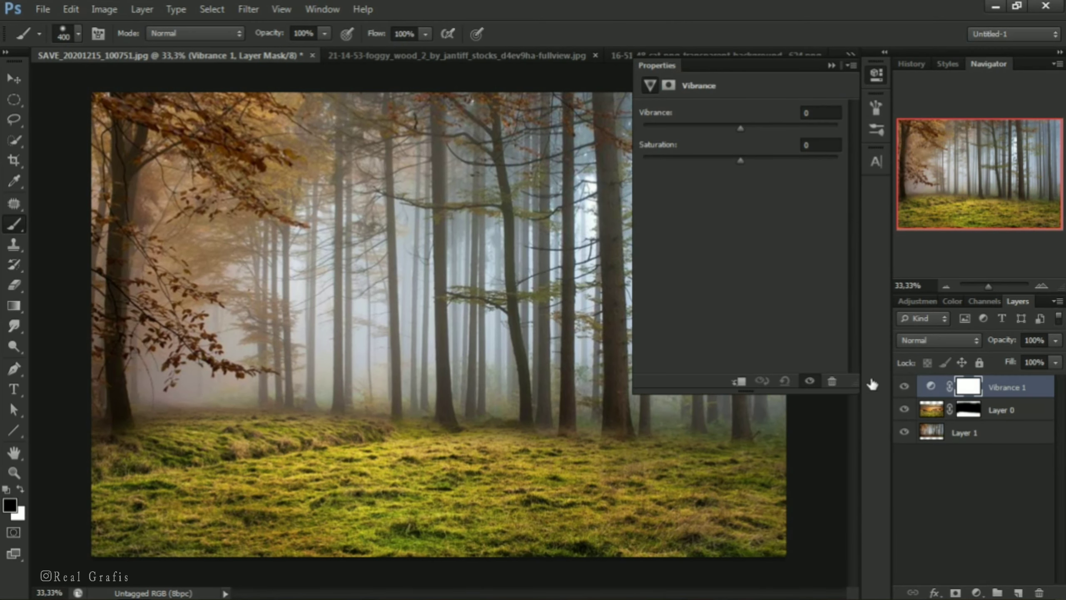
pyautogui.click(738, 381)
pyautogui.moveTo(739, 130); pyautogui.dragTo(720, 131)
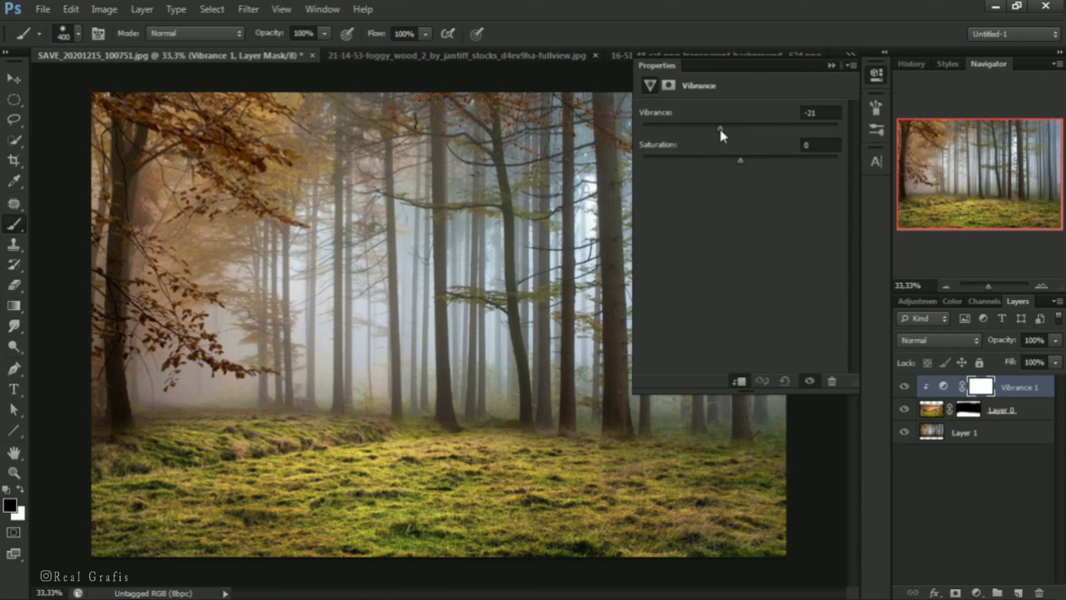
pyautogui.click(831, 65)
# Stamp all visible layers onto a new layer and apply Field Blur with 15 px on the trees and 0 px on the grass
pyautogui.hotkey('ctrl', 'alt', 'shift', 'e')
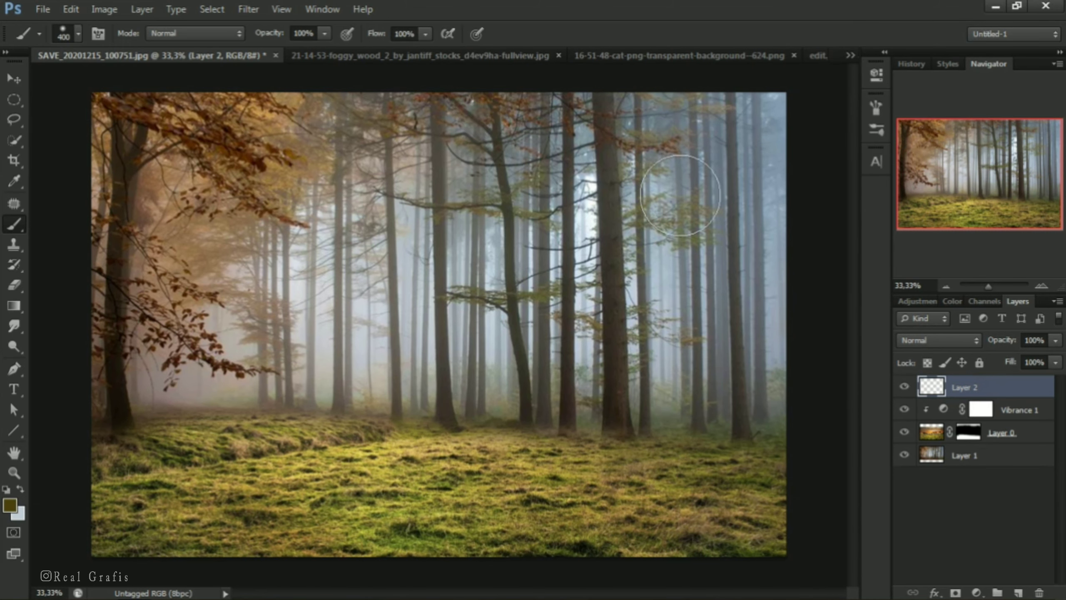
pyautogui.click(248, 10)
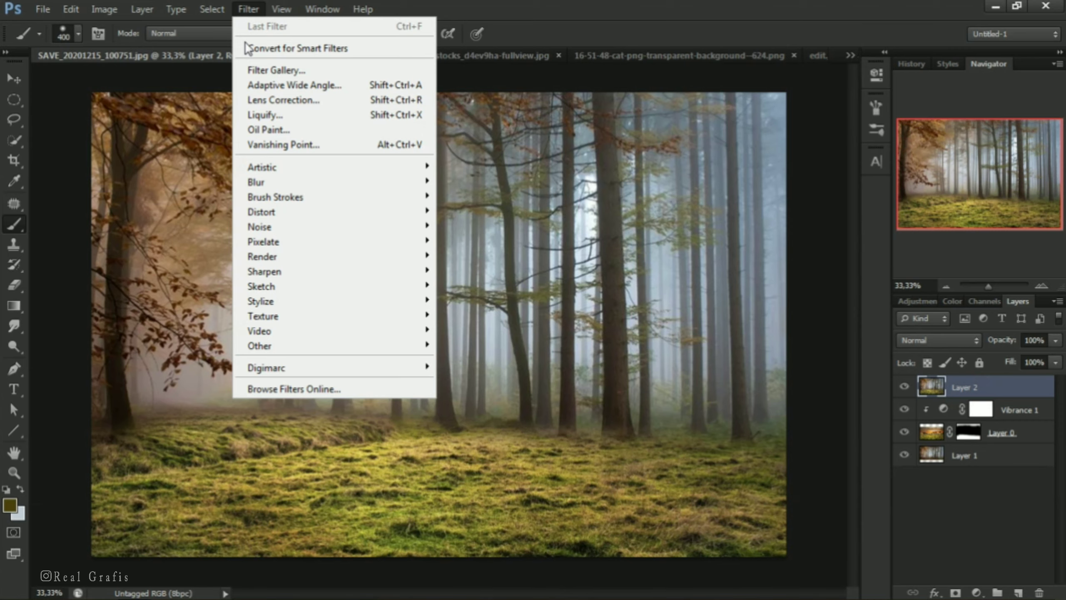
pyautogui.click(487, 181)
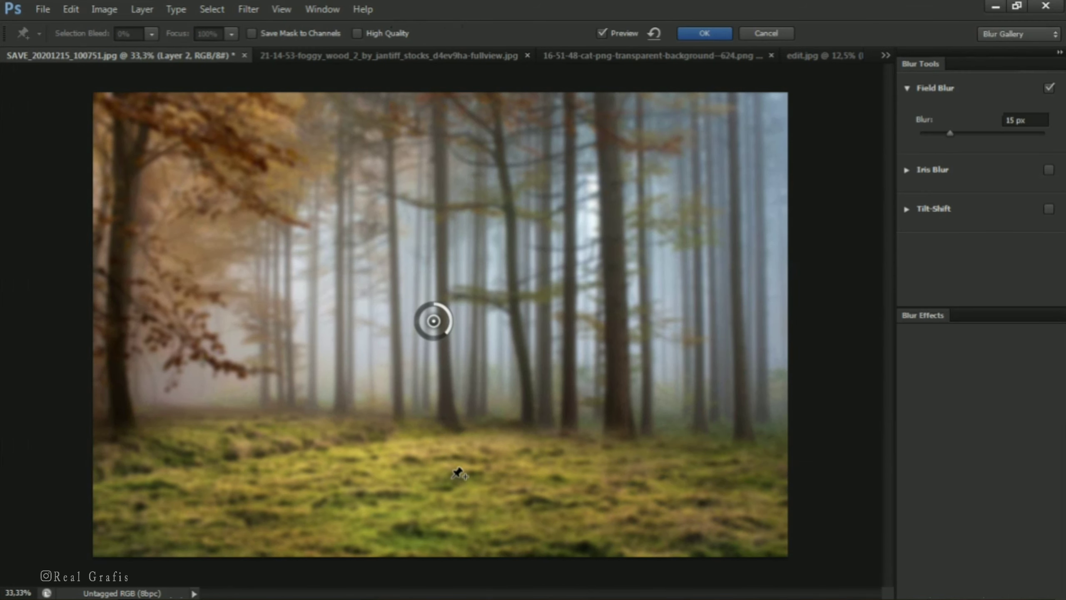
pyautogui.click(451, 478)
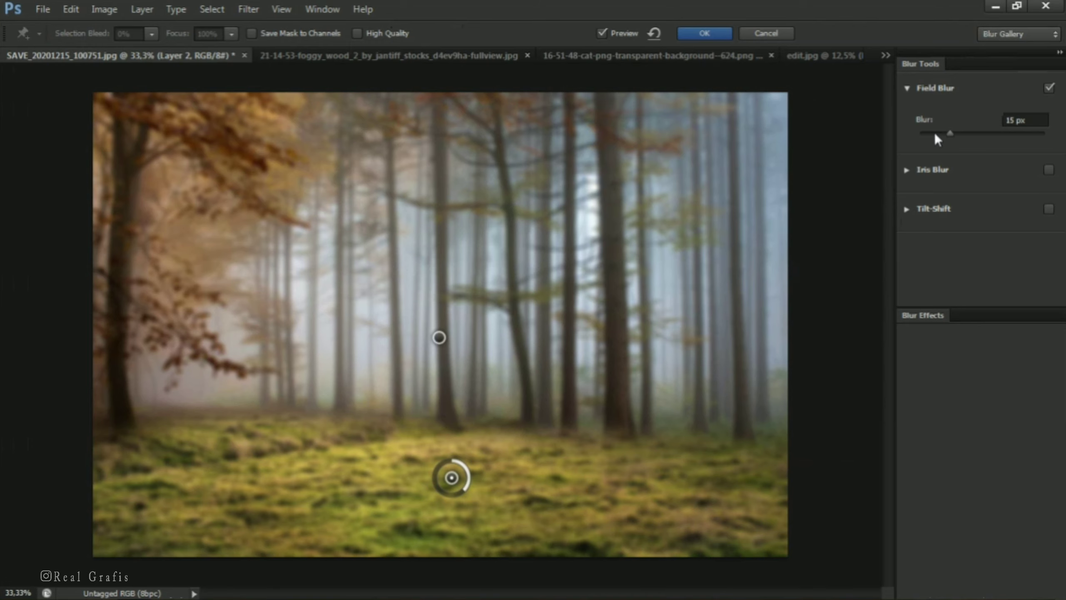
pyautogui.moveTo(466, 489); pyautogui.dragTo(452, 460)
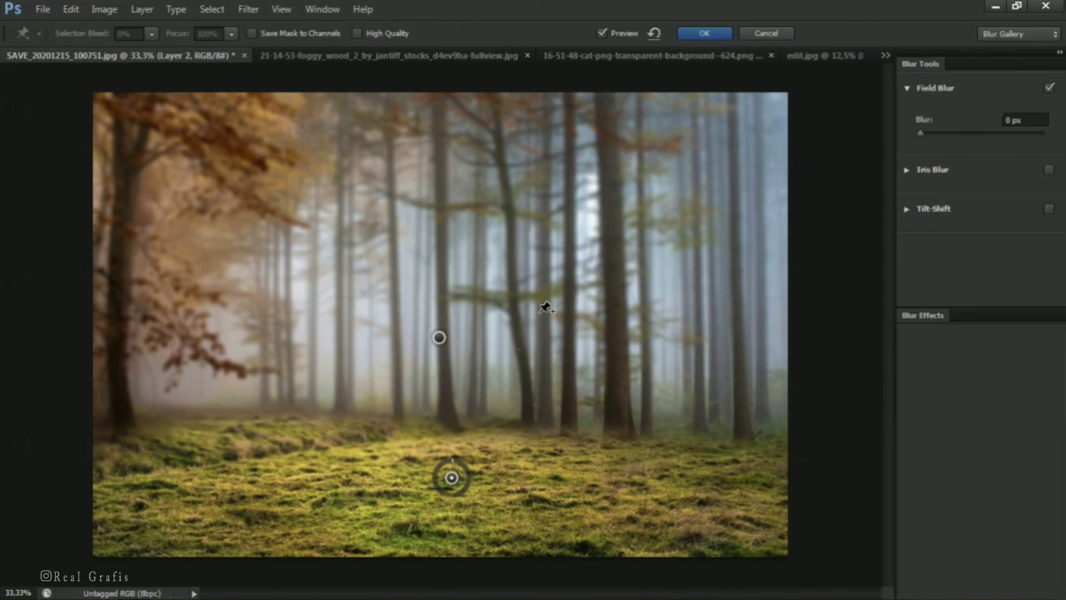
pyautogui.click(703, 35)
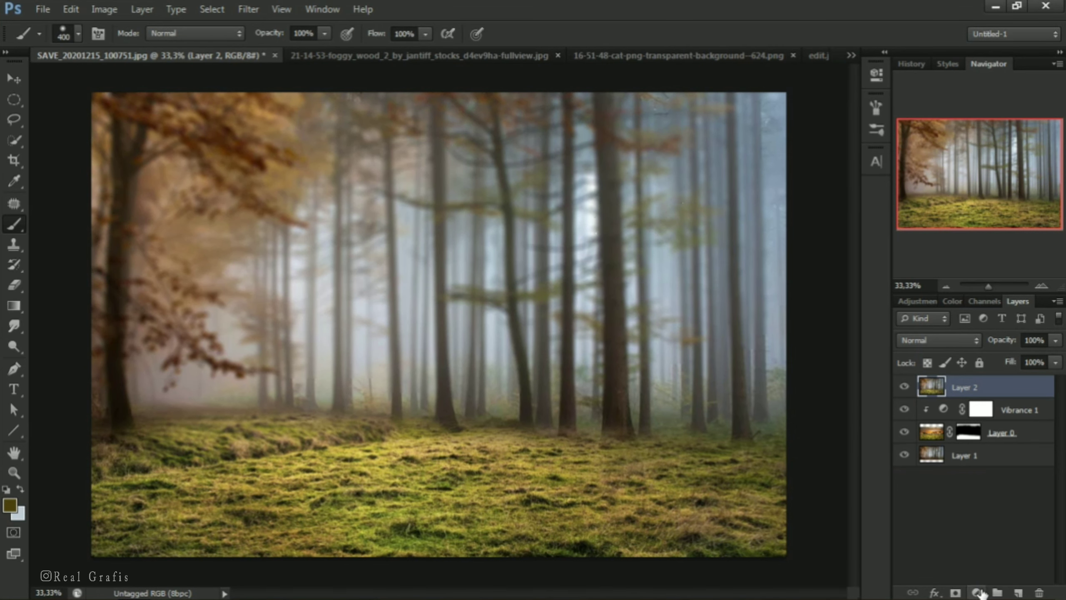
# Add a Color Lookup adjustment above the blurred layer using the NightFromDay.CUBE 3D LUT
pyautogui.click(906, 420)
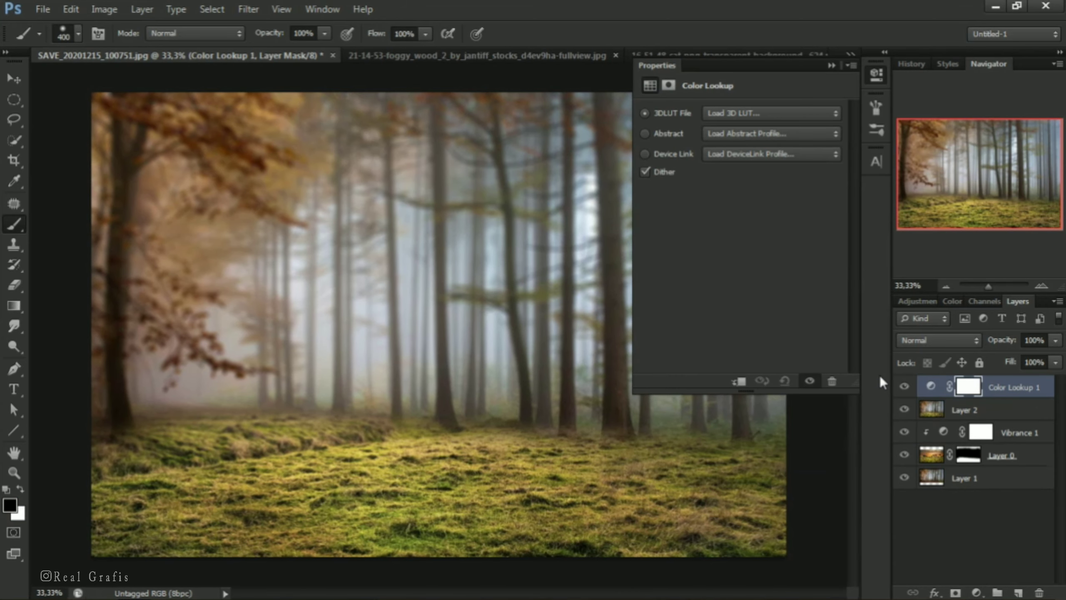
pyautogui.click(771, 113)
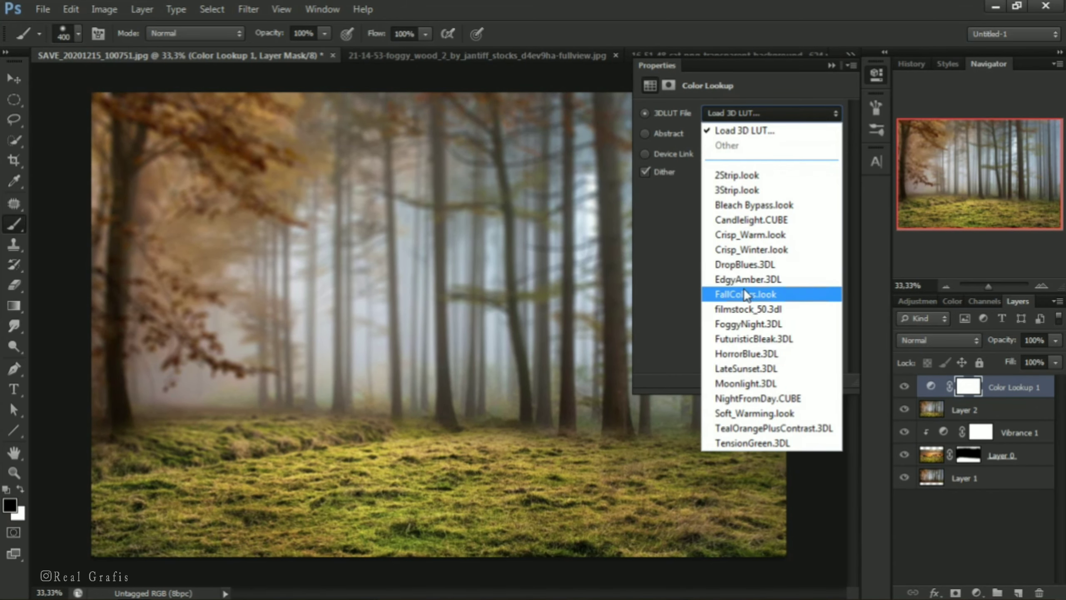
pyautogui.click(750, 398)
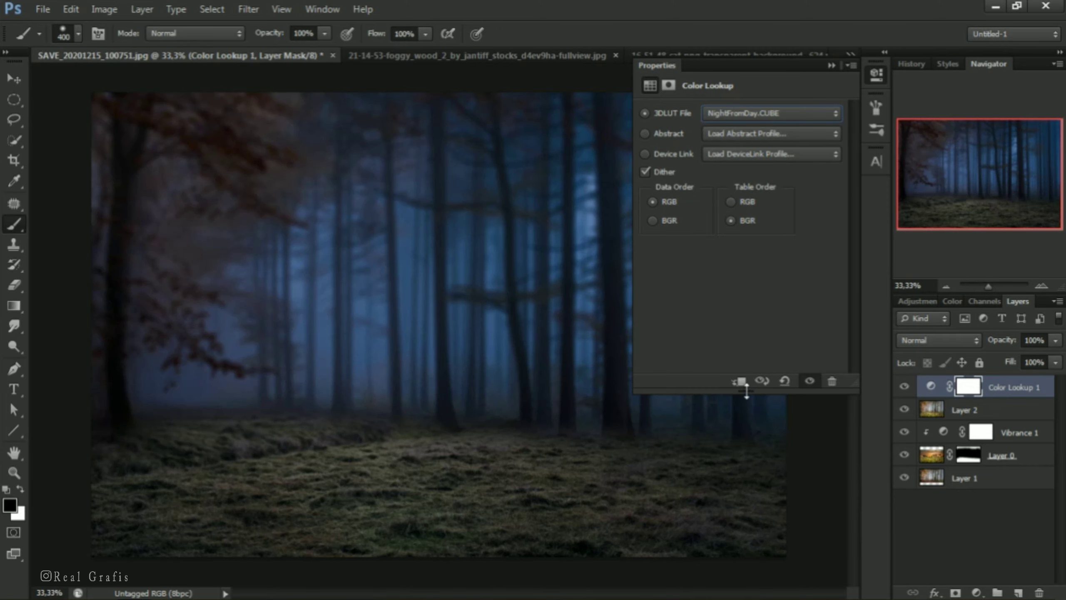
pyautogui.click(831, 65)
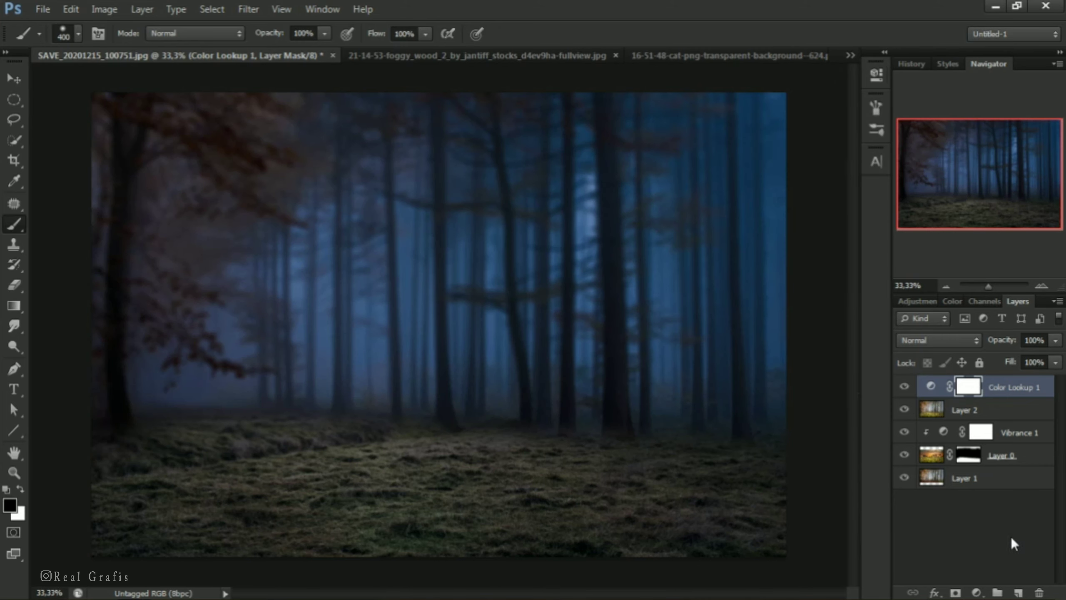
# Create a new layer on top in Multiply mode and sample the misty blue between the trees as the foreground colour
pyautogui.click(1018, 592)
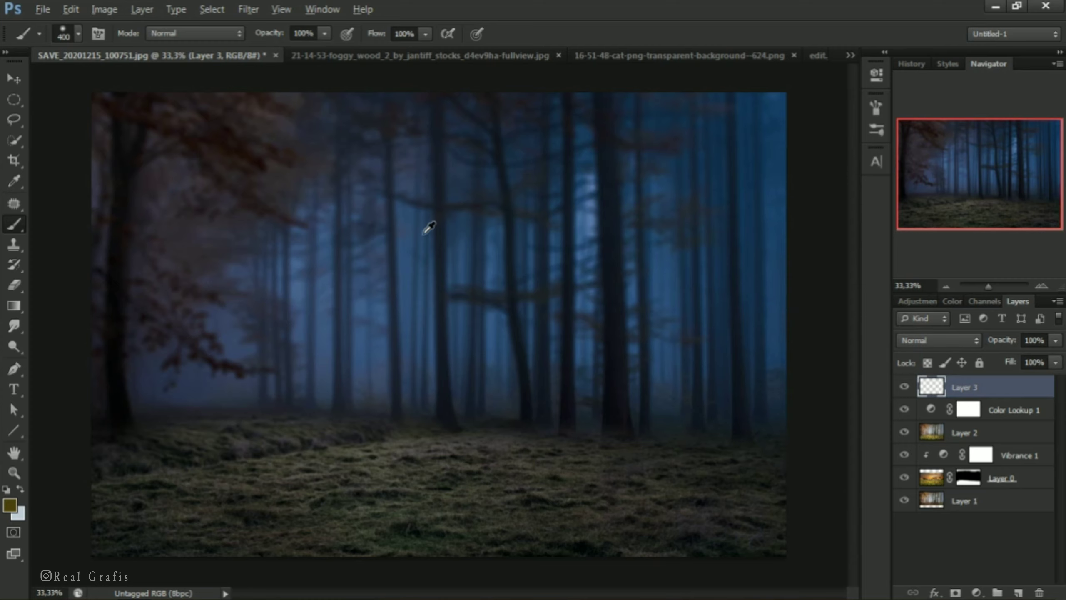
pyautogui.keyDown('alt'); pyautogui.click(411, 214); pyautogui.keyUp('alt')
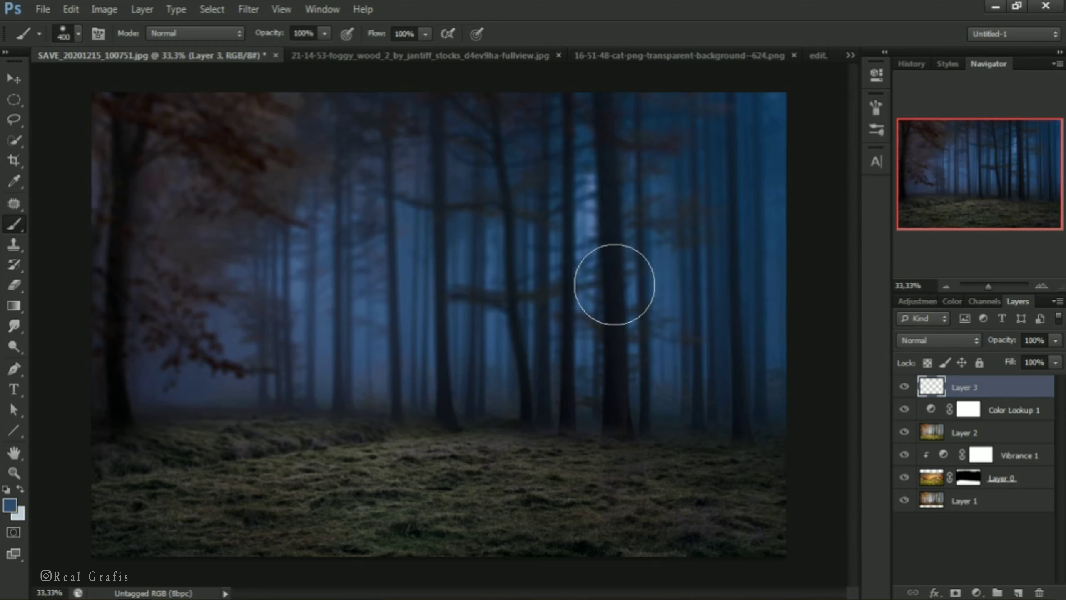
pyautogui.click(915, 339)
pyautogui.click(911, 56)
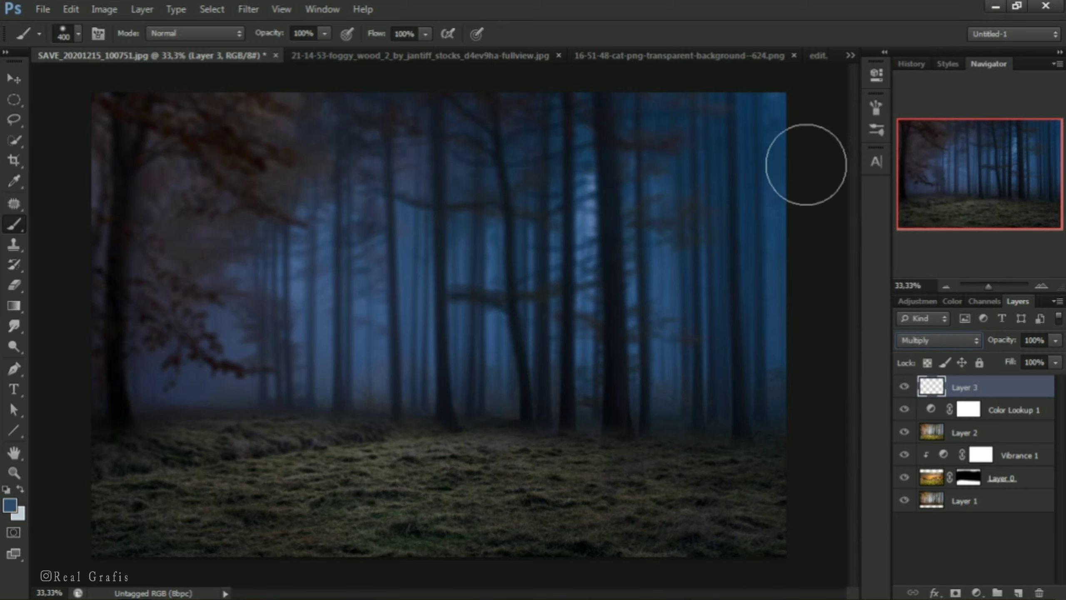
# Set the first colour stop of the fading-to-transparent gradient to the forest's blue, 2e4d76
pyautogui.click(22, 306)
pyautogui.click(81, 34)
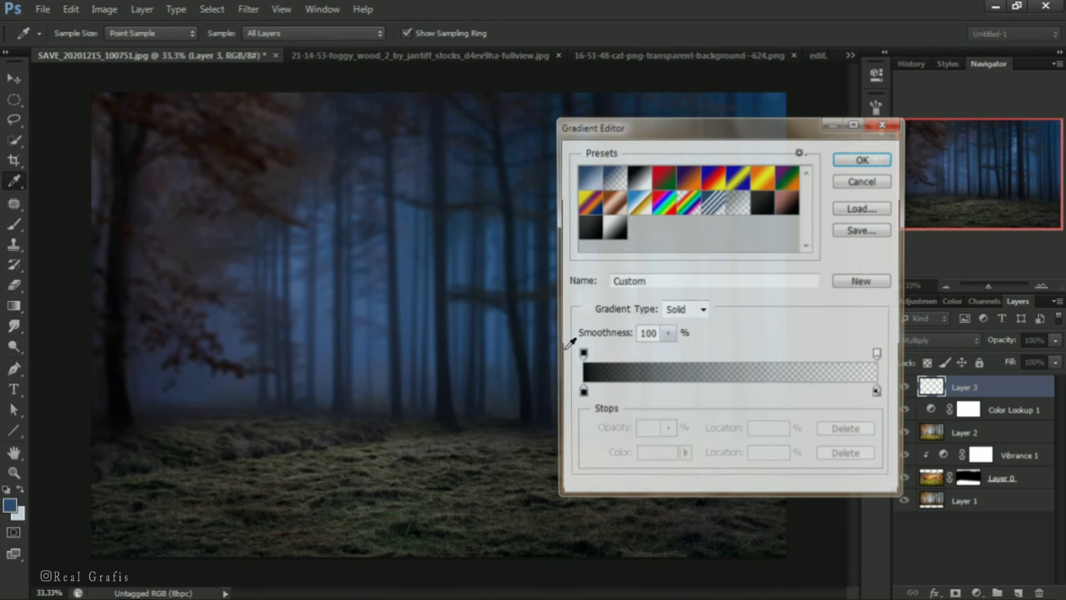
pyautogui.click(580, 395)
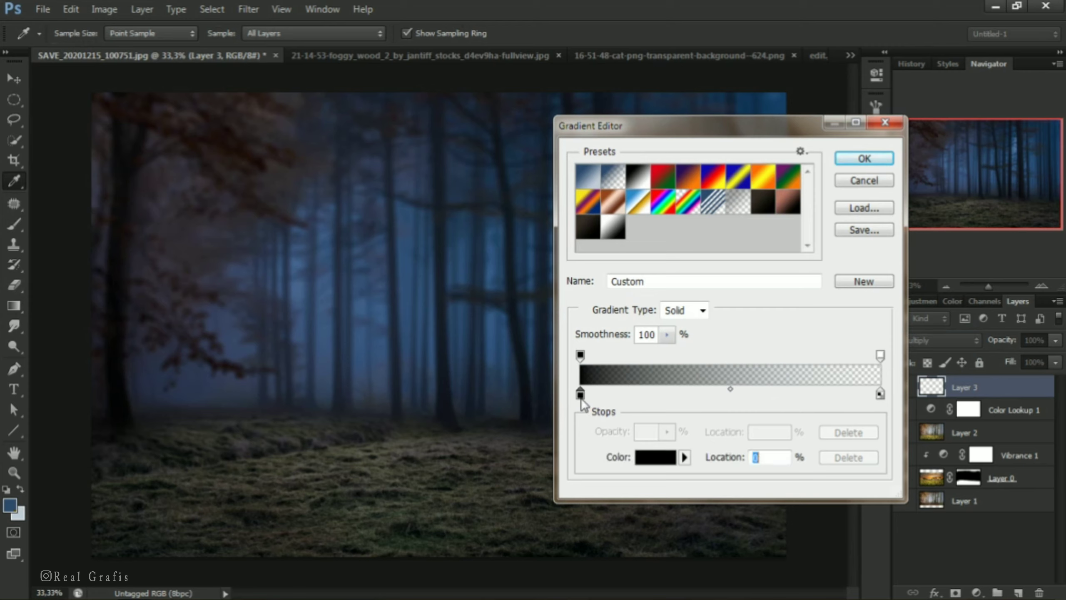
pyautogui.click(655, 458)
pyautogui.click(414, 248)
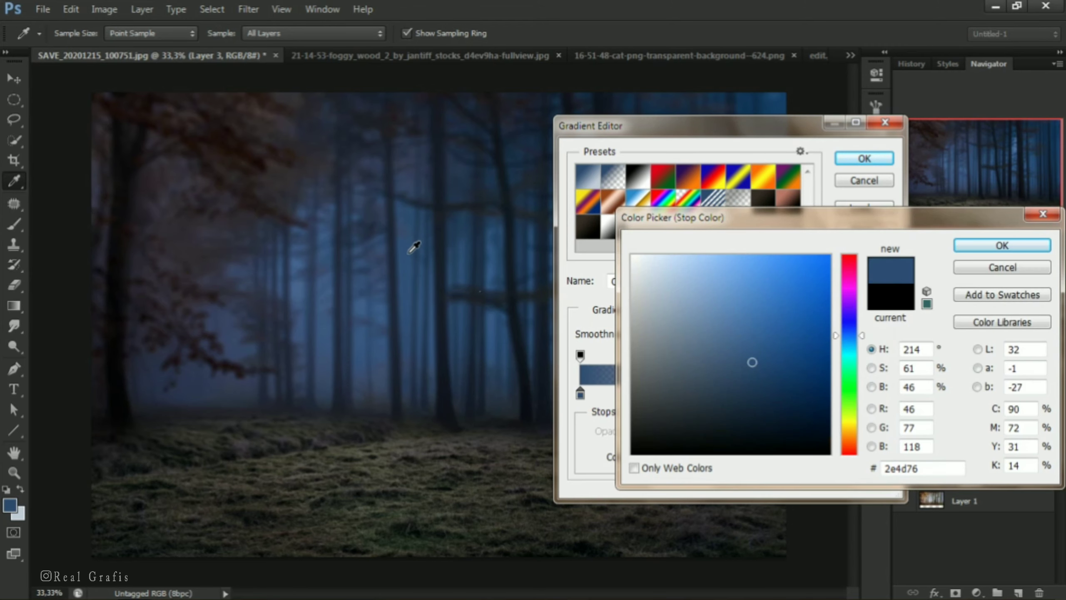
pyautogui.click(1002, 245)
pyautogui.click(847, 159)
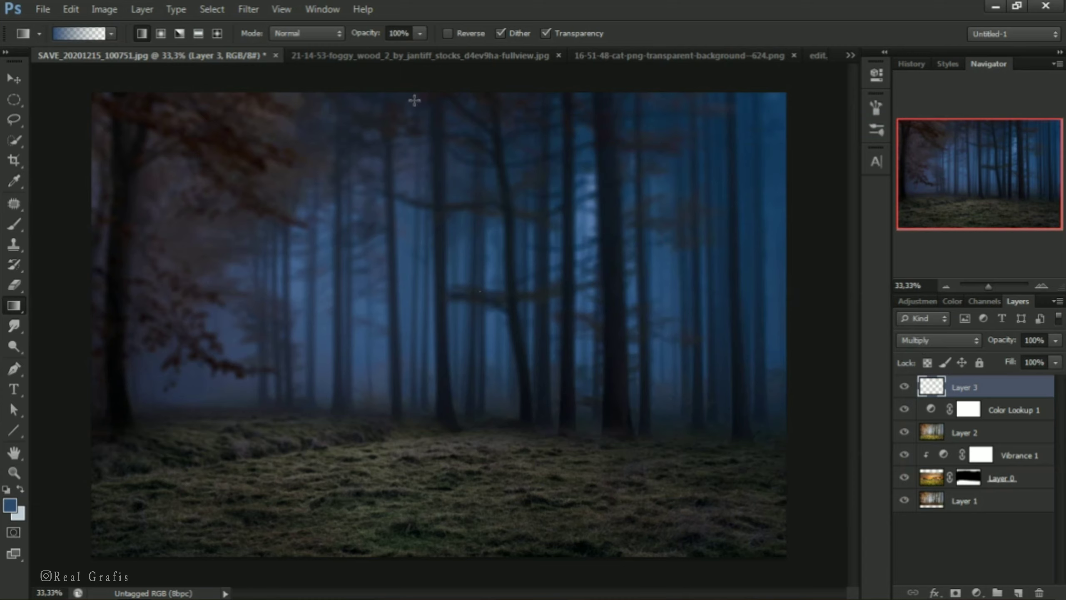
# Draw the blue gradient from the top of the image down to the grass edge and set the layer's opacity to 64%
pyautogui.moveTo(444, 94); pyautogui.dragTo(444, 418)
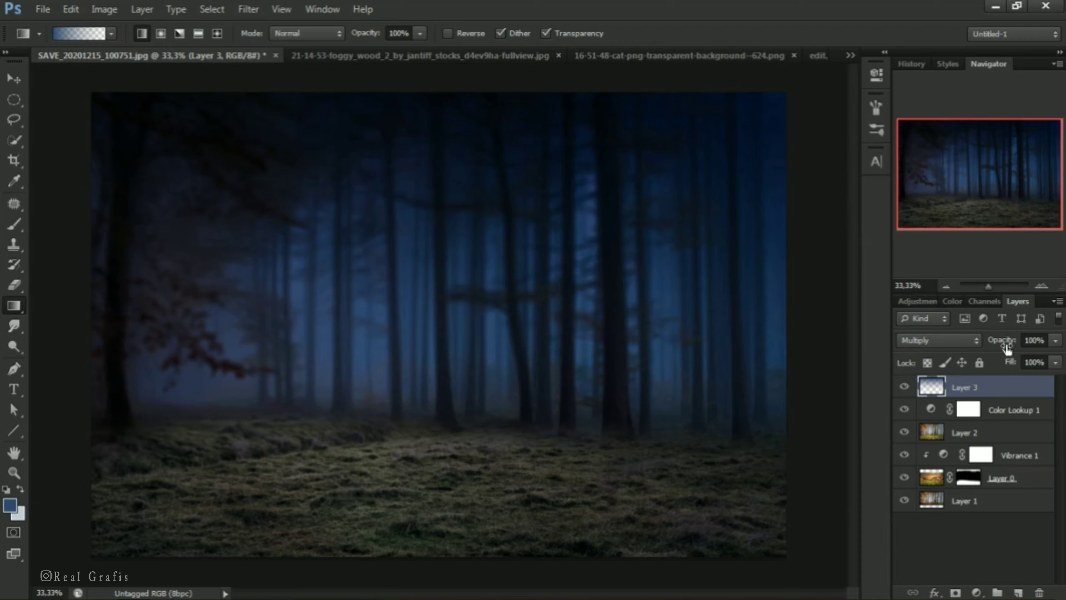
pyautogui.moveTo(1006, 348); pyautogui.dragTo(977, 345)
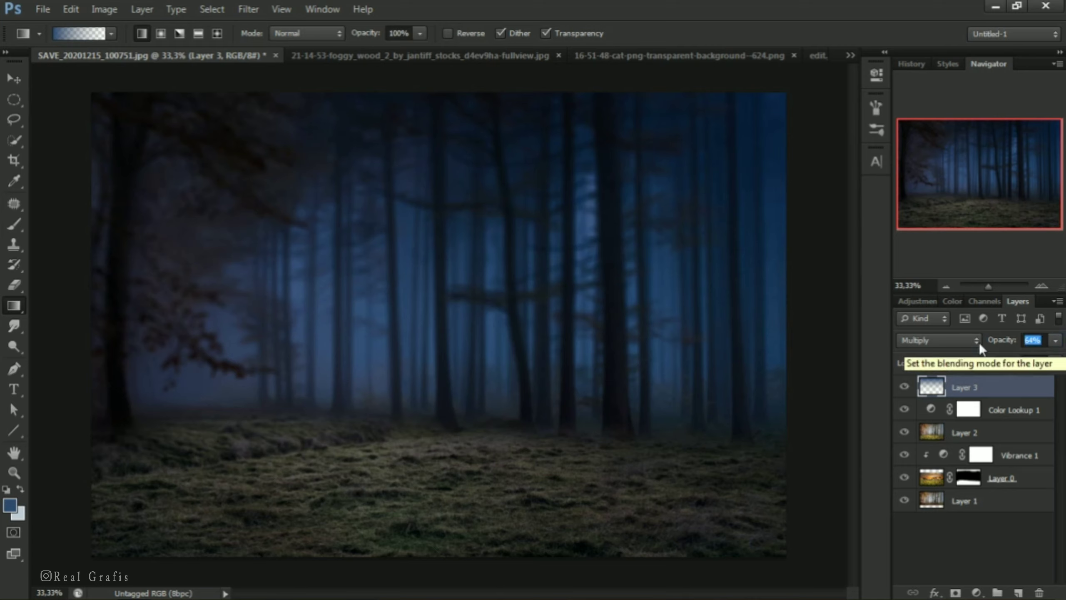
# Stretch the blue gradient layer's lower edge down over the grass to about 122% of its height
pyautogui.click(903, 385)
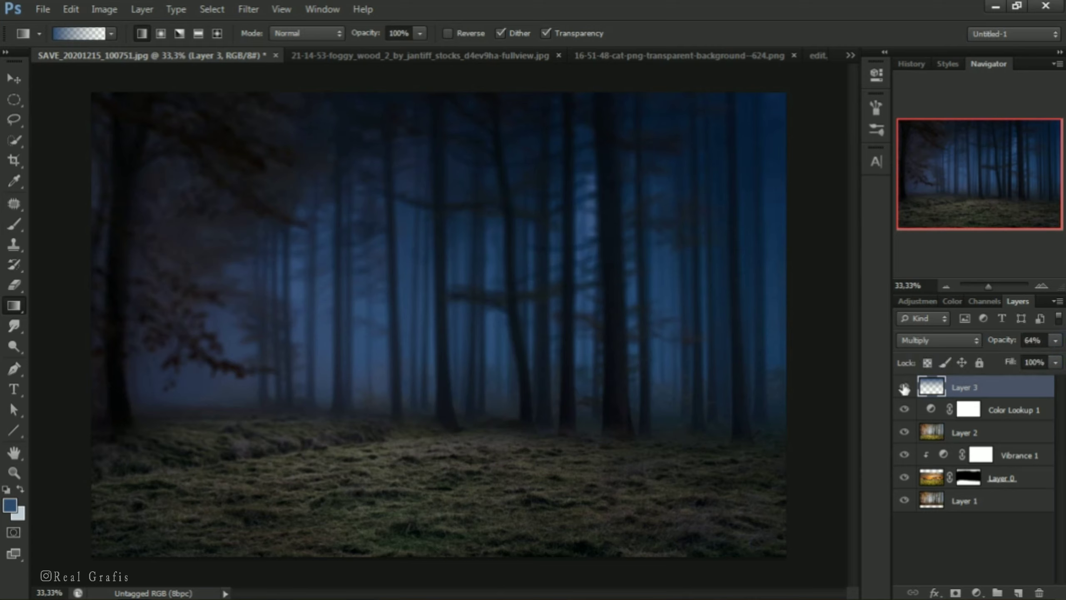
pyautogui.hotkey('ctrl', 't')
pyautogui.moveTo(445, 419); pyautogui.dragTo(459, 489)
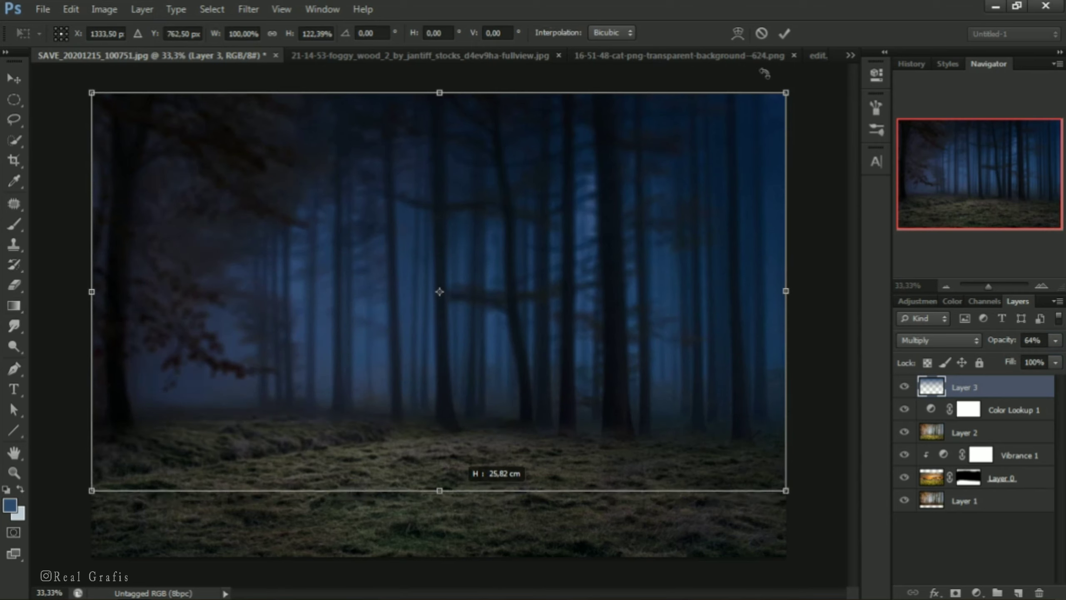
pyautogui.press('Return')
pyautogui.press('g')
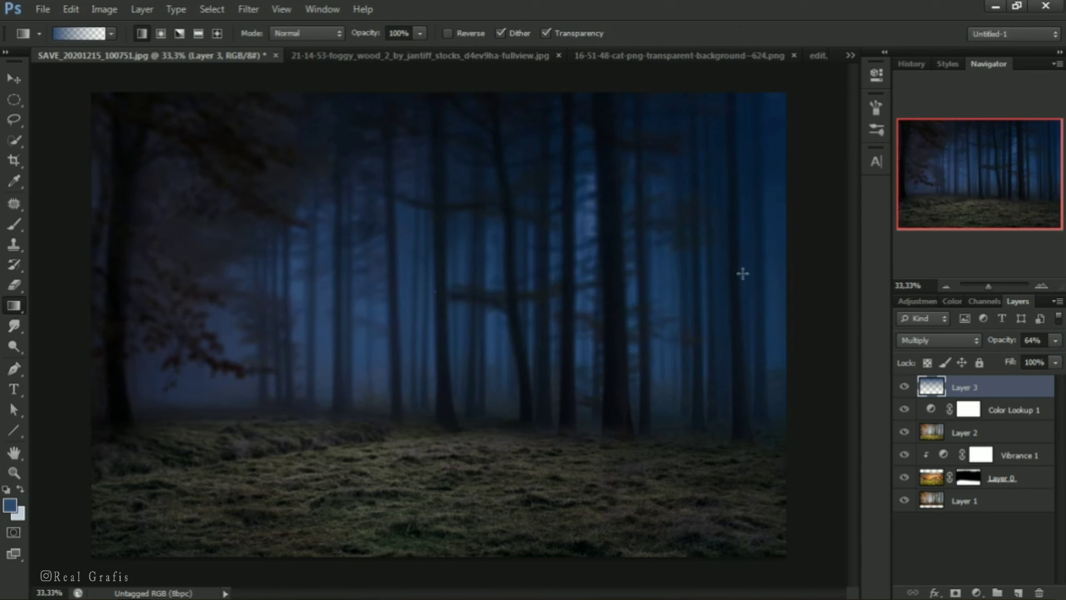
# Target the Color Lookup adjustment's mask and flatten the soft round brush tip to 26% roundness
pyautogui.click(973, 414)
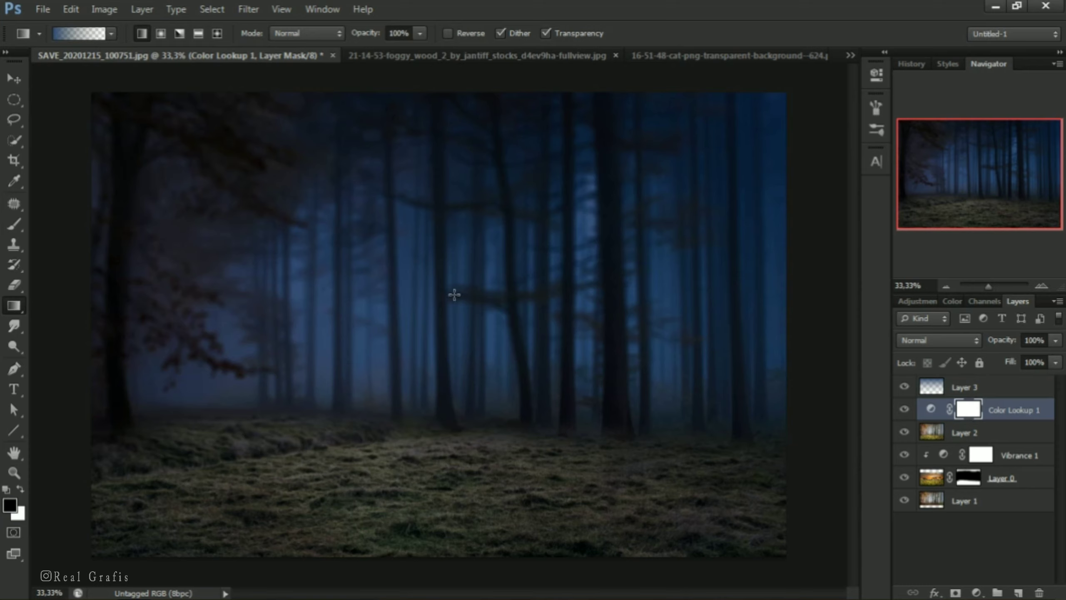
pyautogui.click(17, 222)
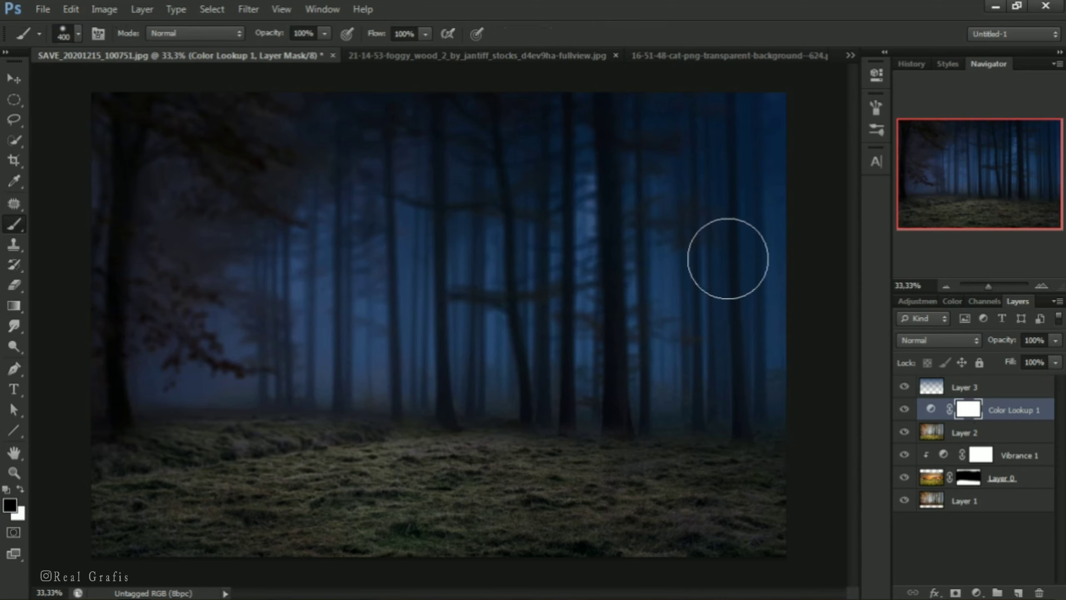
pyautogui.click(876, 106)
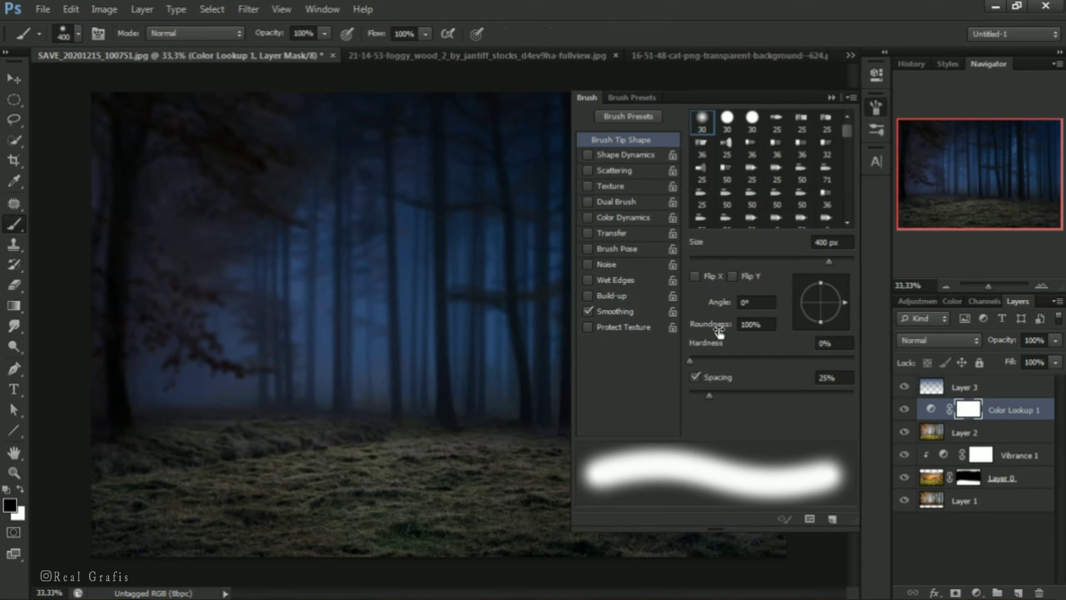
pyautogui.moveTo(718, 331); pyautogui.dragTo(663, 331)
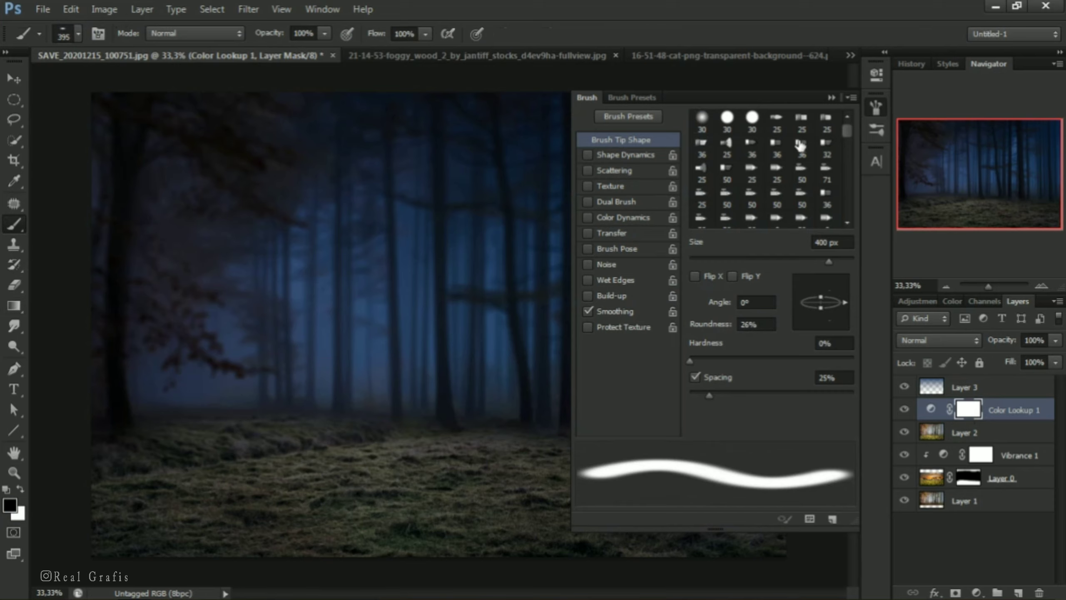
pyautogui.click(833, 98)
# Paint black on the Color Lookup mask over the middle of the grass using a 1000 px brush at 17% flow
pyautogui.moveTo(375, 36); pyautogui.dragTo(311, 42)
pyautogui.press(']')
pyautogui.press(']')
pyautogui.press(']')
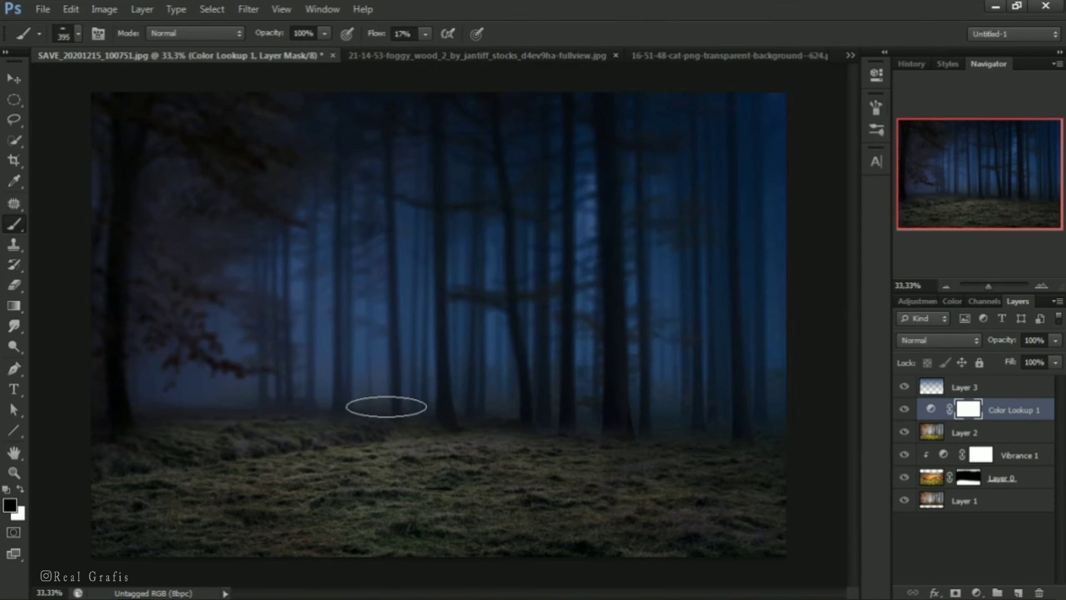
pyautogui.press(']')
pyautogui.press(']')
pyautogui.press(']')
pyautogui.press(']')
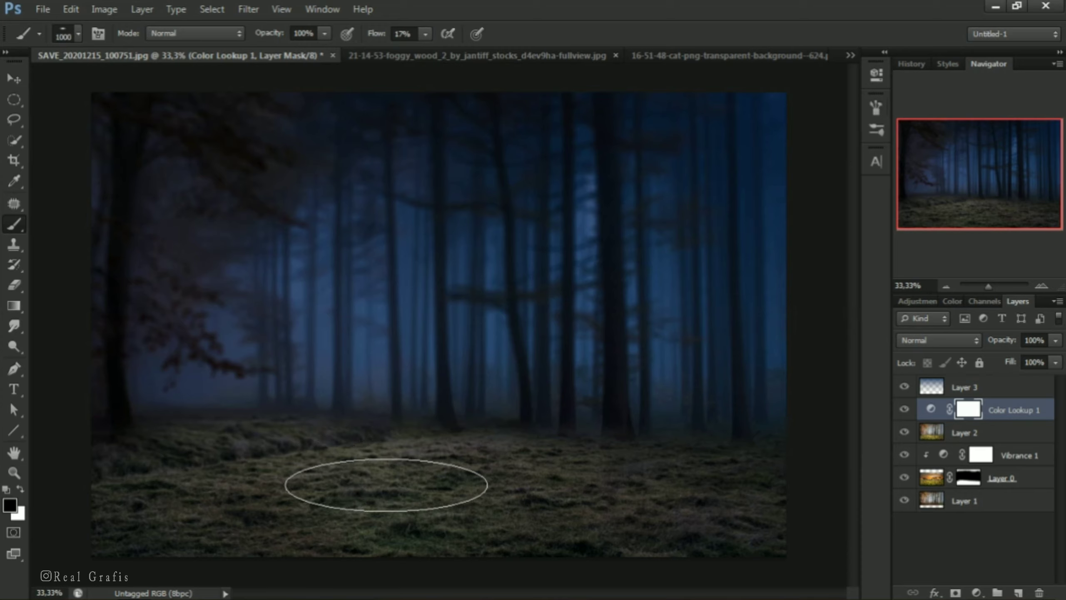
pyautogui.moveTo(386, 483)
pyautogui.mouseDown()
pyautogui.moveTo(434, 484)
pyautogui.moveTo(328, 480)
pyautogui.moveTo(326, 498)
pyautogui.moveTo(408, 507)
pyautogui.moveTo(475, 493)
pyautogui.moveTo(440, 464)
pyautogui.moveTo(464, 486)
pyautogui.moveTo(499, 484)
pyautogui.moveTo(345, 478)
pyautogui.moveTo(317, 493)
pyautogui.moveTo(310, 483)
pyautogui.moveTo(400, 509)
pyautogui.moveTo(381, 494)
pyautogui.moveTo(390, 479)
pyautogui.moveTo(465, 471)
pyautogui.moveTo(482, 458)
pyautogui.mouseUp()
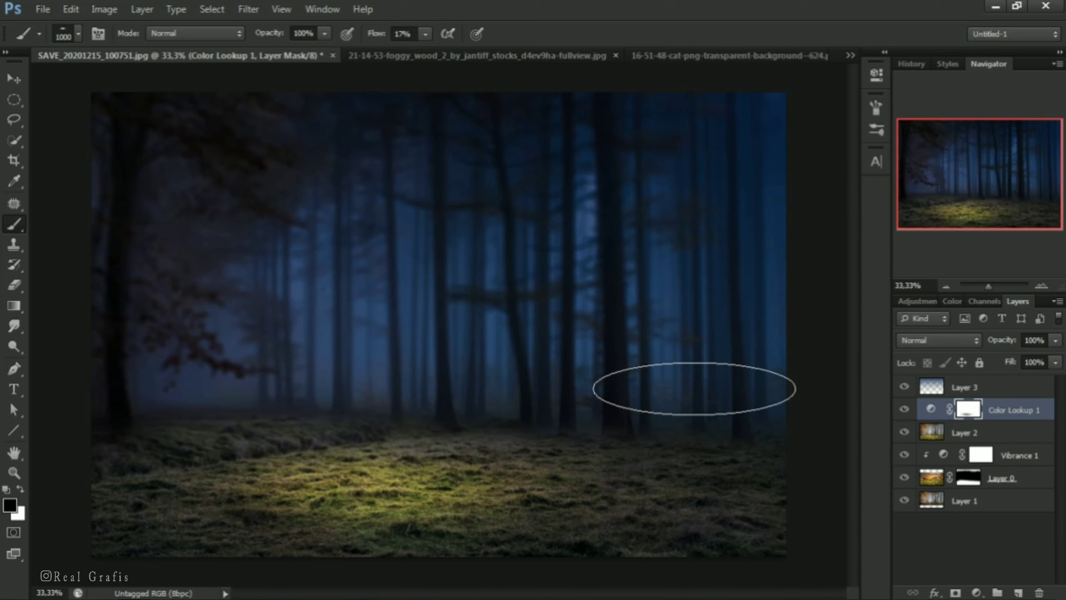
# Copy the cat from its PNG document into the forest composite above the gradient layer and close the foggy wood and cat source images
pyautogui.click(954, 387)
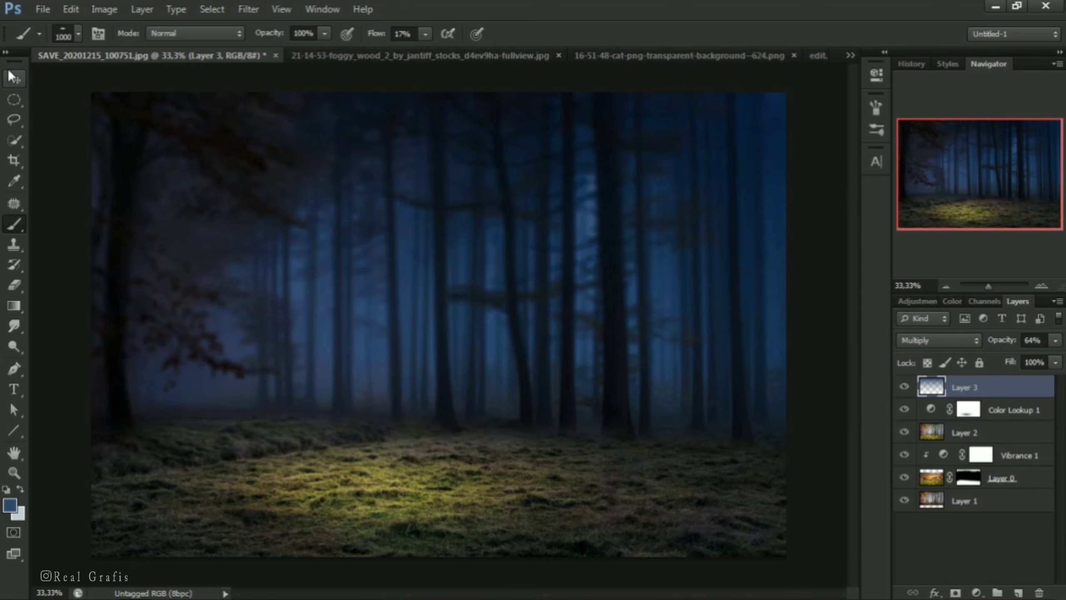
pyautogui.click(13, 78)
pyautogui.click(652, 59)
pyautogui.moveTo(471, 355); pyautogui.dragTo(325, 254)
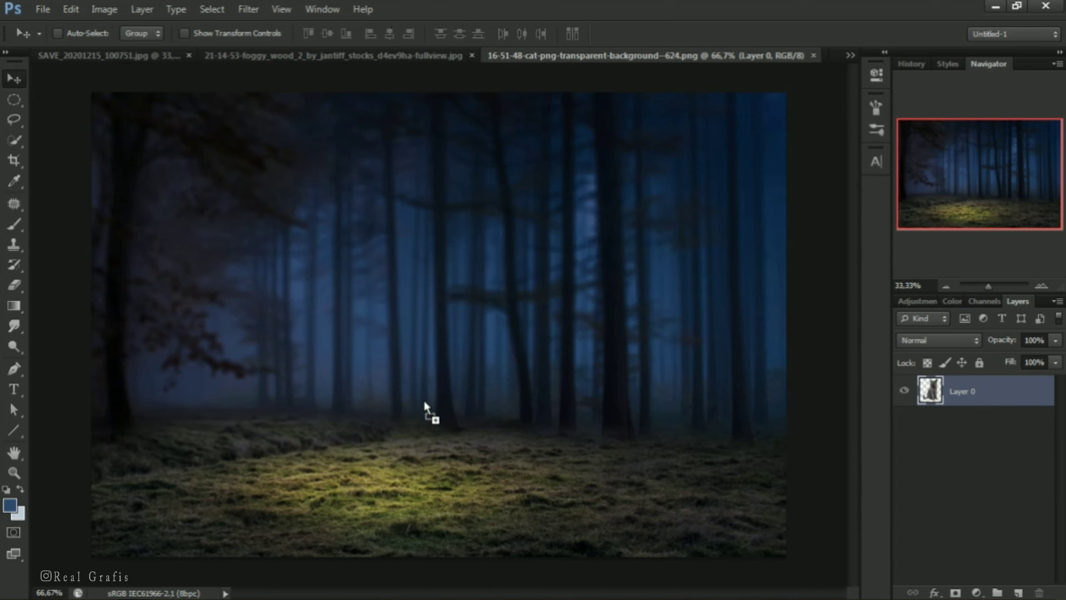
pyautogui.moveTo(425, 403); pyautogui.dragTo(425, 403)
pyautogui.click(558, 55)
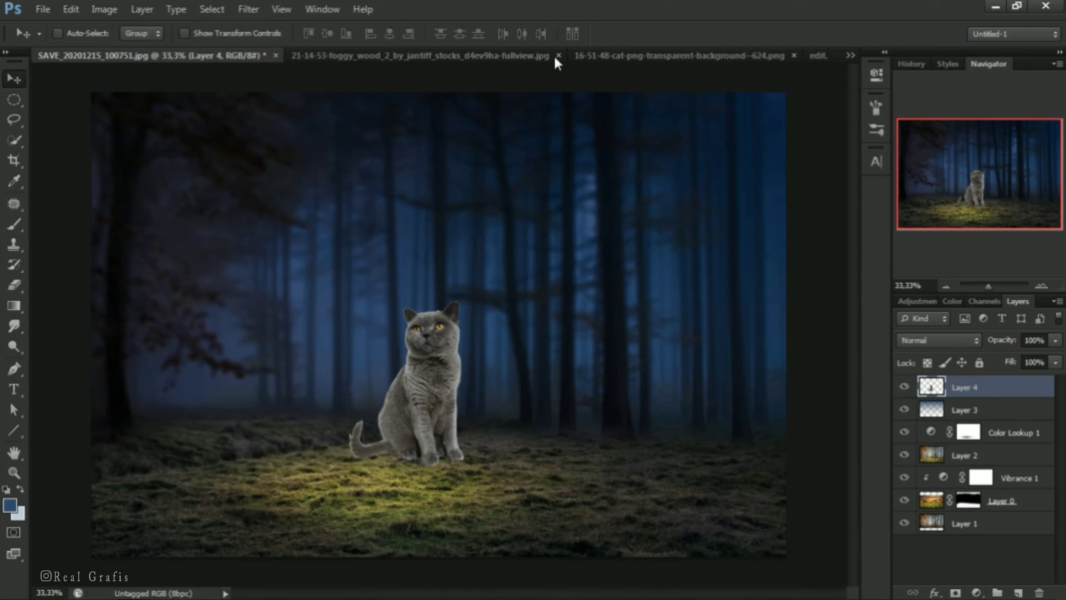
pyautogui.click(617, 56)
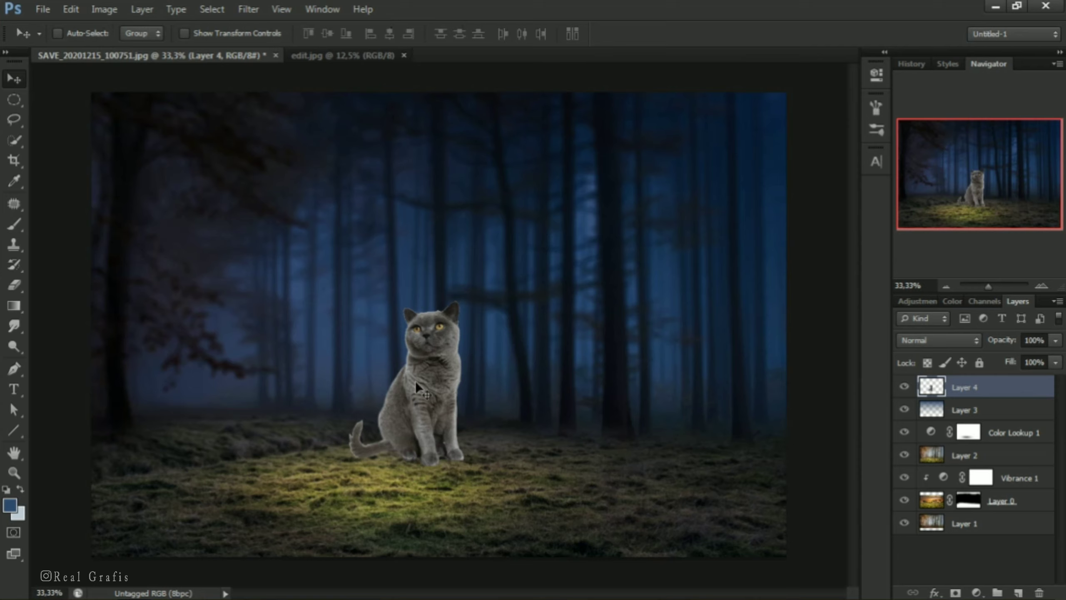
# Flip the cat horizontally, scale it to about 81% and place it on the lit patch of grass
pyautogui.moveTo(415, 381); pyautogui.dragTo(373, 419)
pyautogui.hotkey('ctrl', 't')
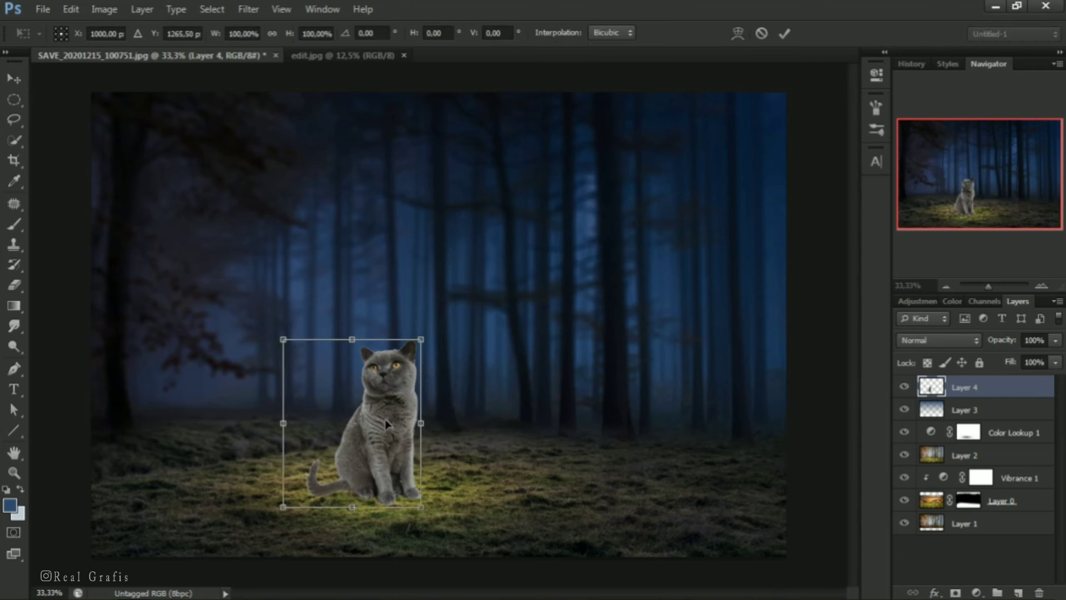
pyautogui.rightClick(385, 418)
pyautogui.click(420, 389)
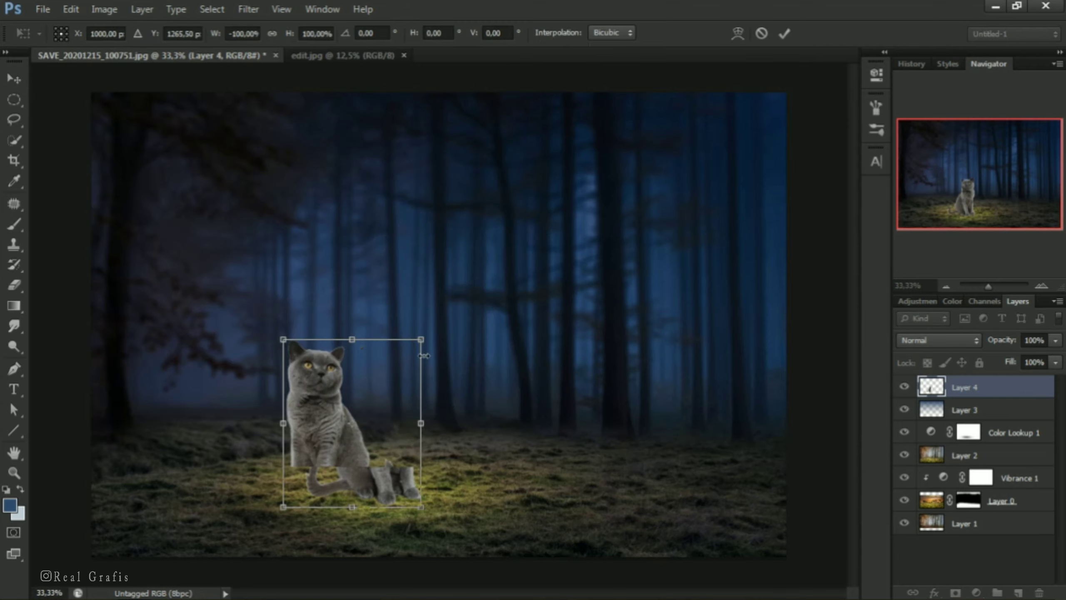
pyautogui.moveTo(424, 356); pyautogui.dragTo(405, 359)
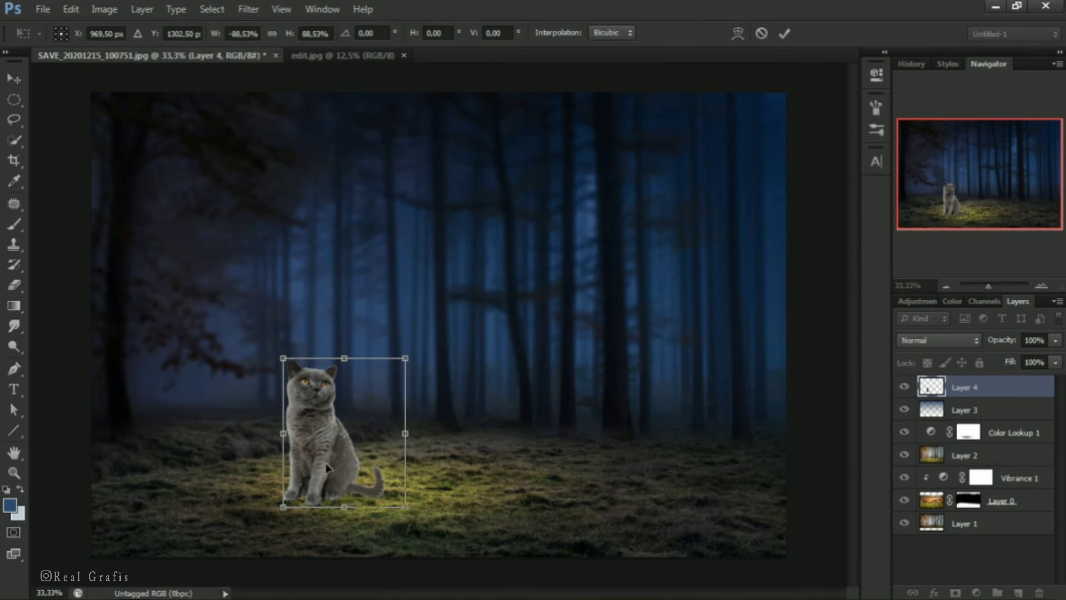
pyautogui.moveTo(328, 468); pyautogui.dragTo(343, 447)
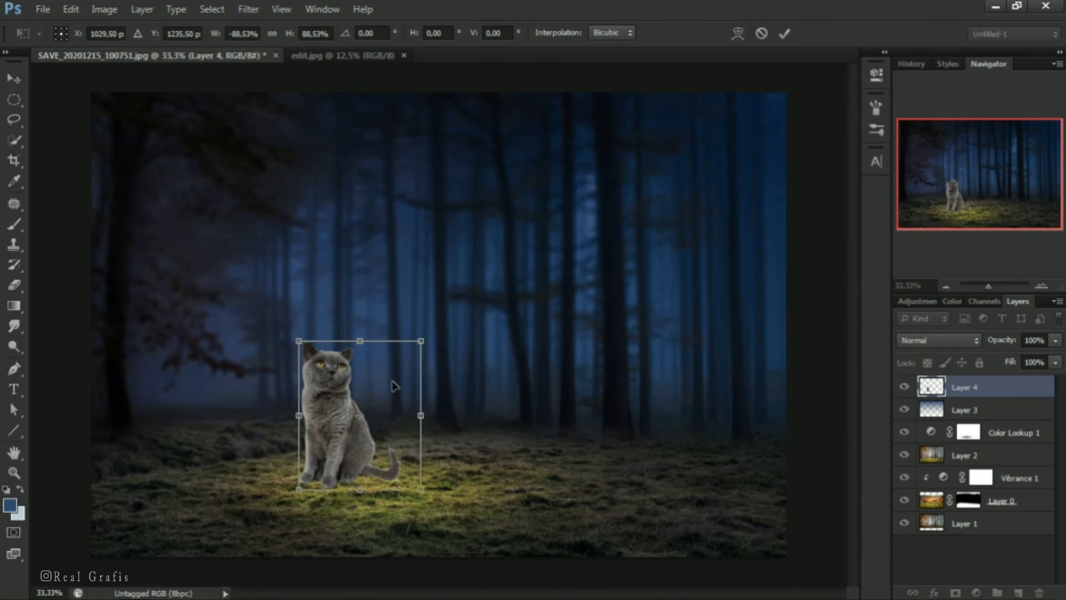
pyautogui.moveTo(416, 350); pyautogui.dragTo(406, 363)
pyautogui.moveTo(353, 447); pyautogui.dragTo(394, 453)
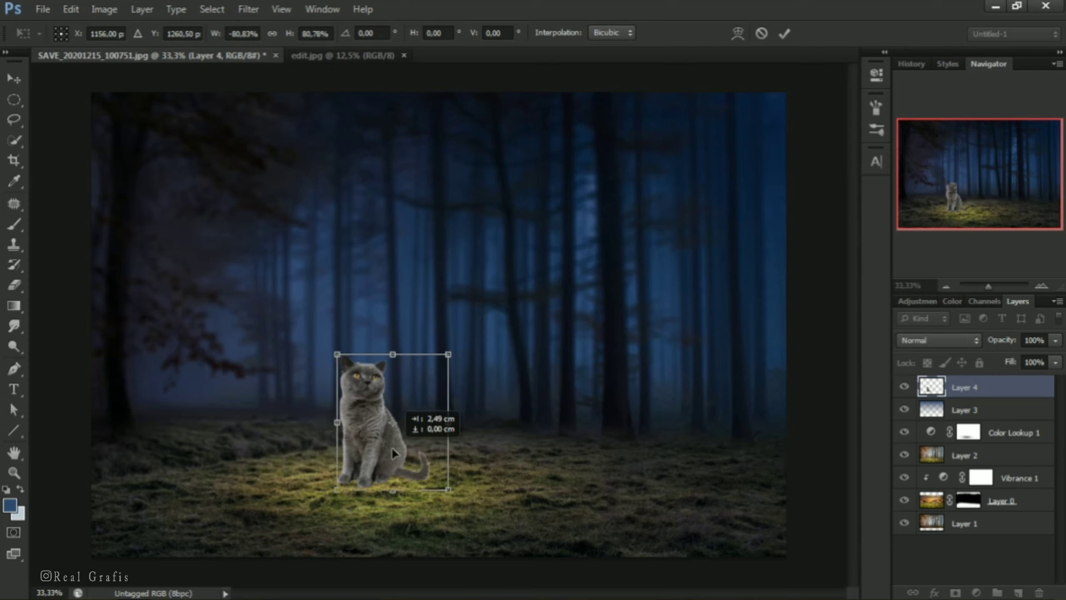
pyautogui.press('Return')
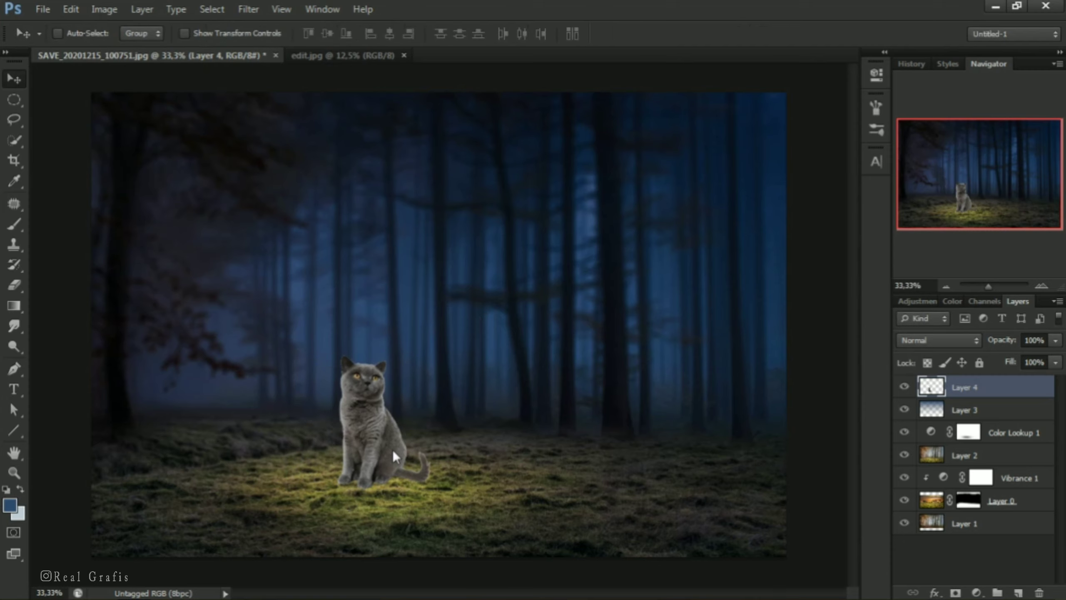
# Invert the cat's colours, then give its layer a red label and the name kucing
pyautogui.hotkey('ctrl', 'i')
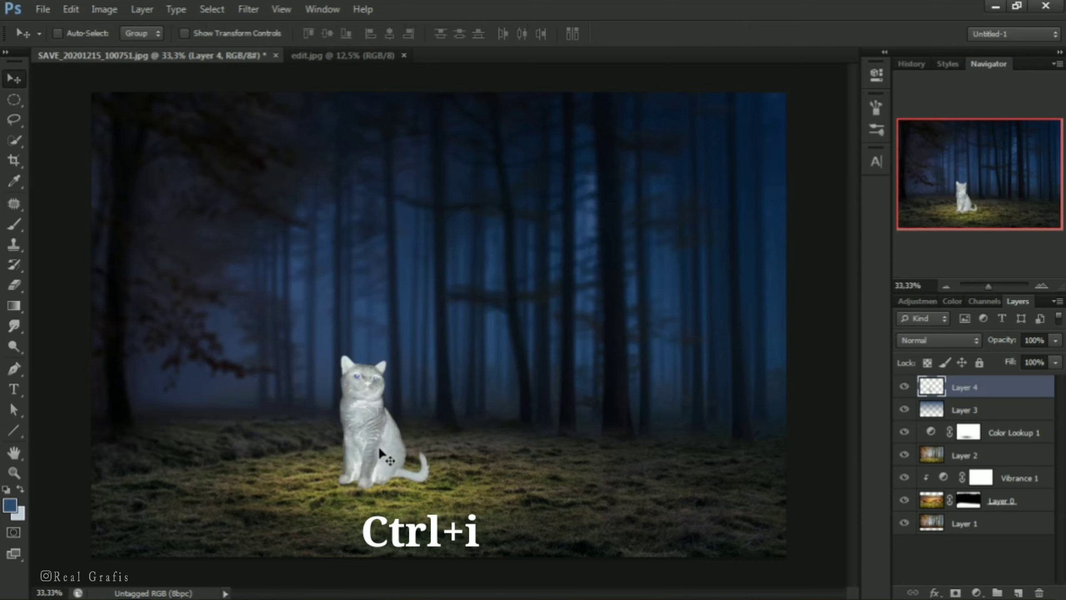
pyautogui.rightClick(903, 389)
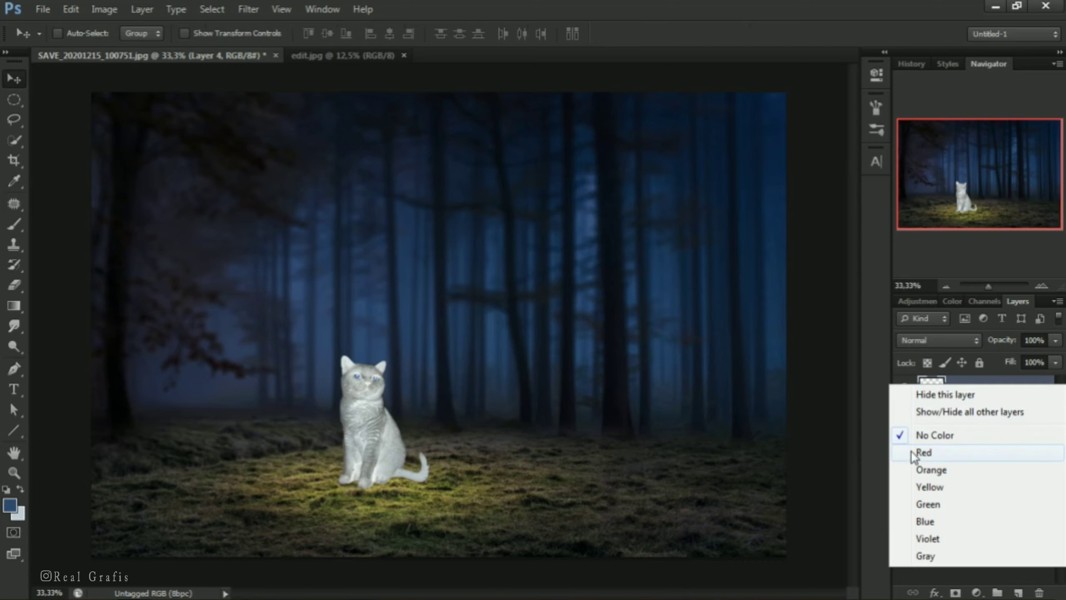
pyautogui.click(922, 453)
pyautogui.doubleClick(960, 388)
pyautogui.write('ku')
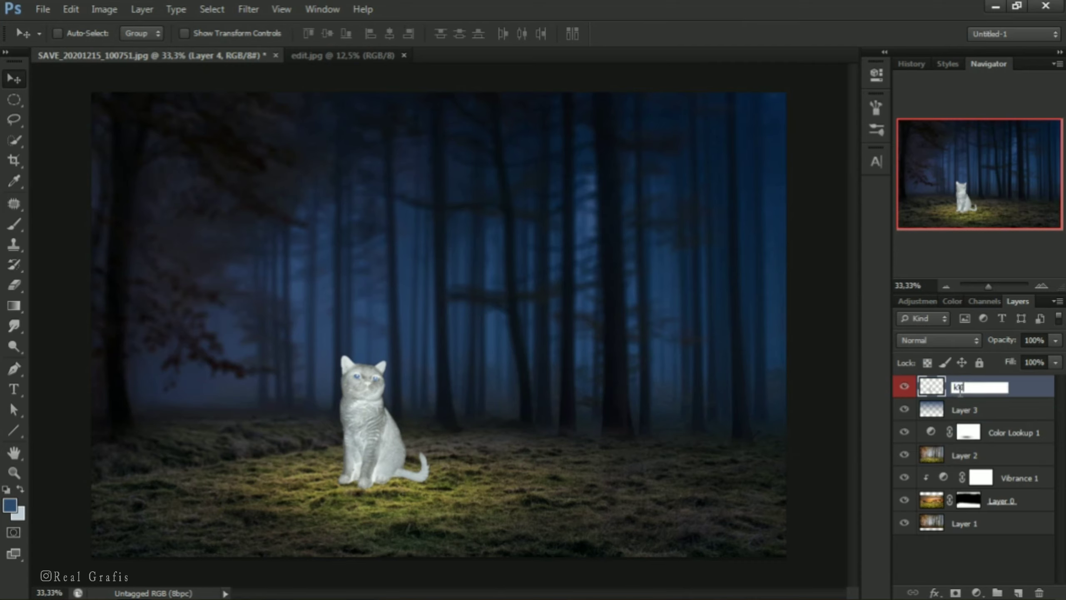
pyautogui.press('Return')
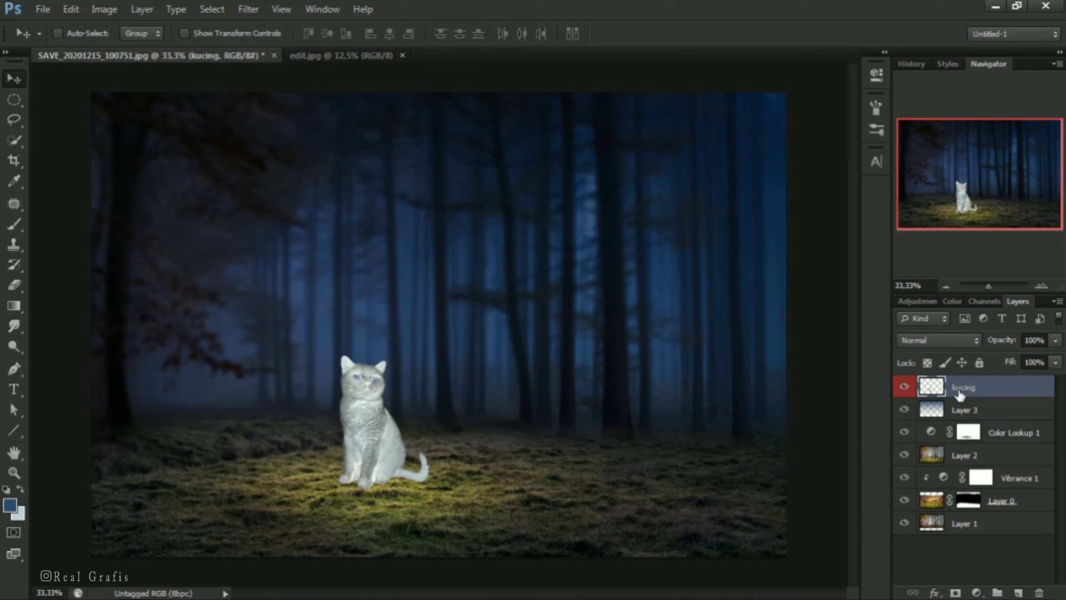
# Add a white Outer Glow in Screen mode to the cat layer with 43% opacity and a size of about 128 px
pyautogui.doubleClick(928, 390)
pyautogui.click(509, 270)
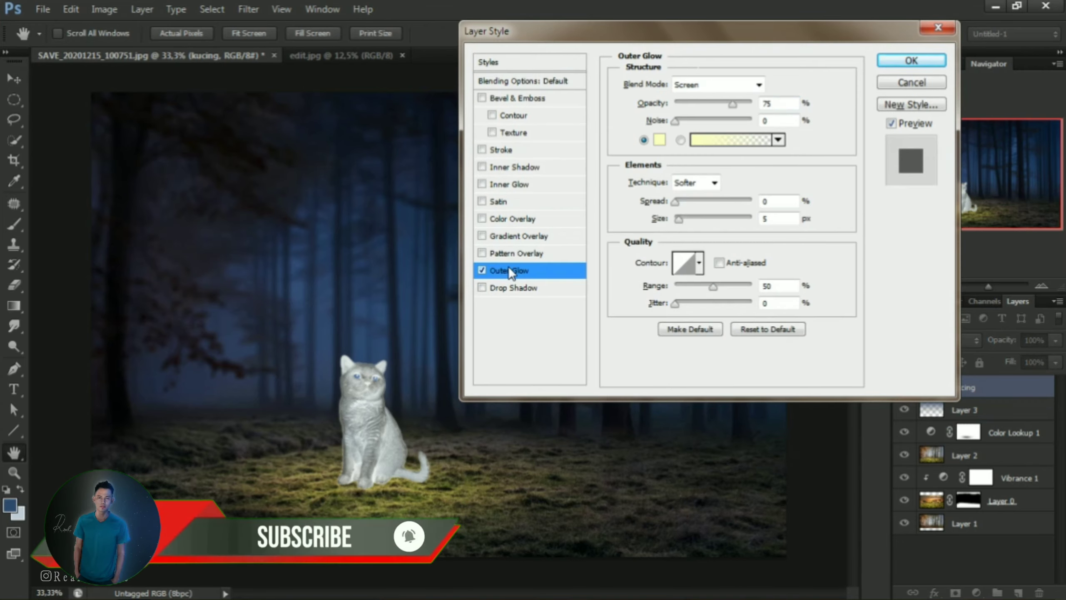
pyautogui.click(659, 141)
pyautogui.click(632, 254)
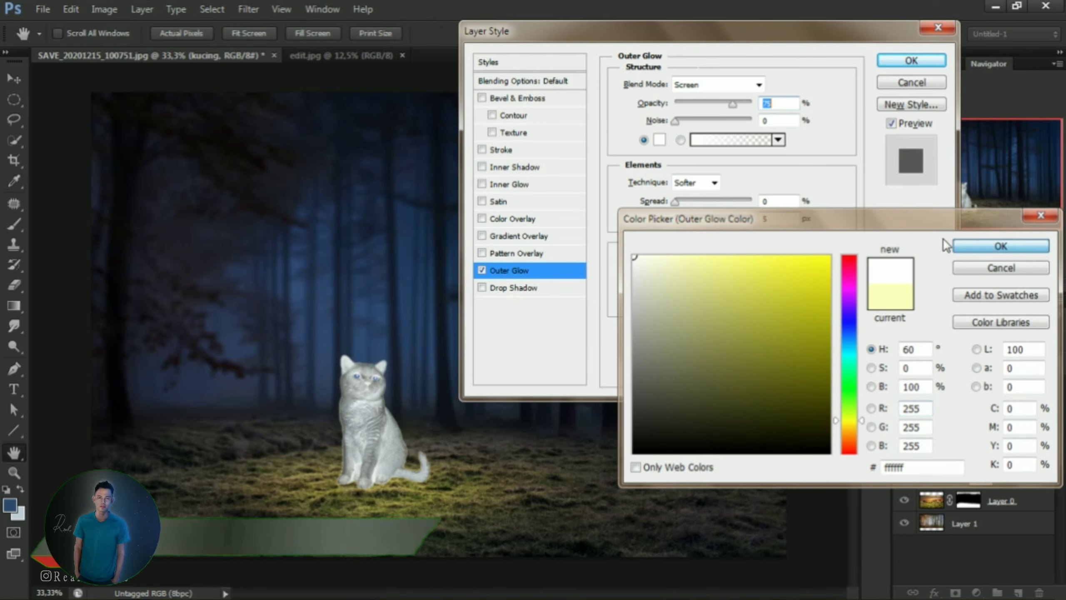
pyautogui.click(961, 246)
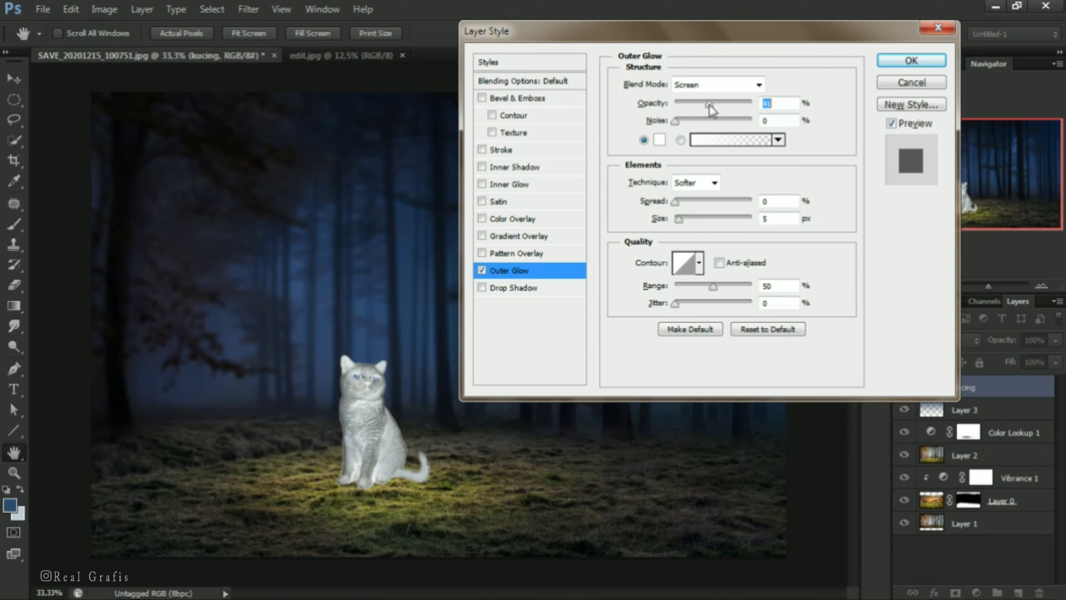
pyautogui.moveTo(709, 103); pyautogui.dragTo(707, 104)
pyautogui.moveTo(681, 215); pyautogui.dragTo(719, 222)
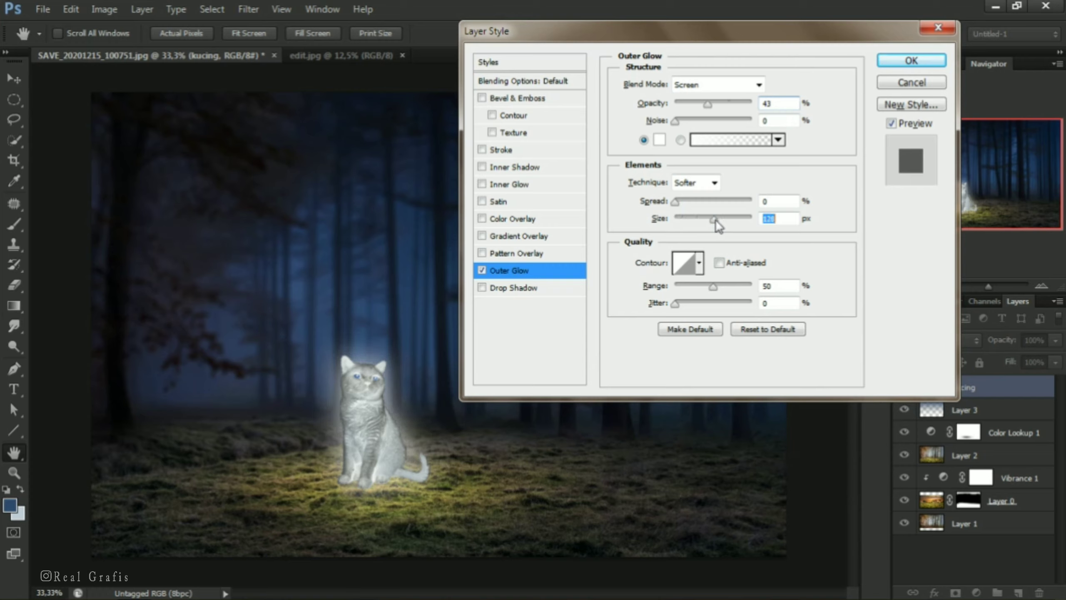
pyautogui.moveTo(713, 220); pyautogui.dragTo(715, 222)
# Add a white Color Overlay to the cat layer in Overlay blend mode and reduce its opacity
pyautogui.click(532, 219)
pyautogui.click(784, 85)
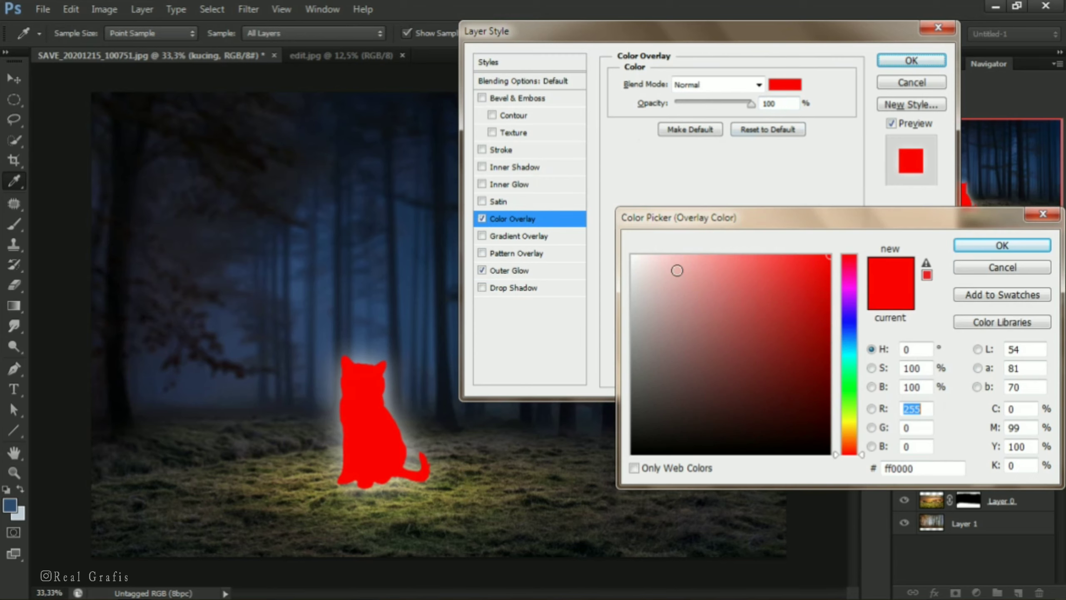
pyautogui.click(972, 250)
pyautogui.click(759, 85)
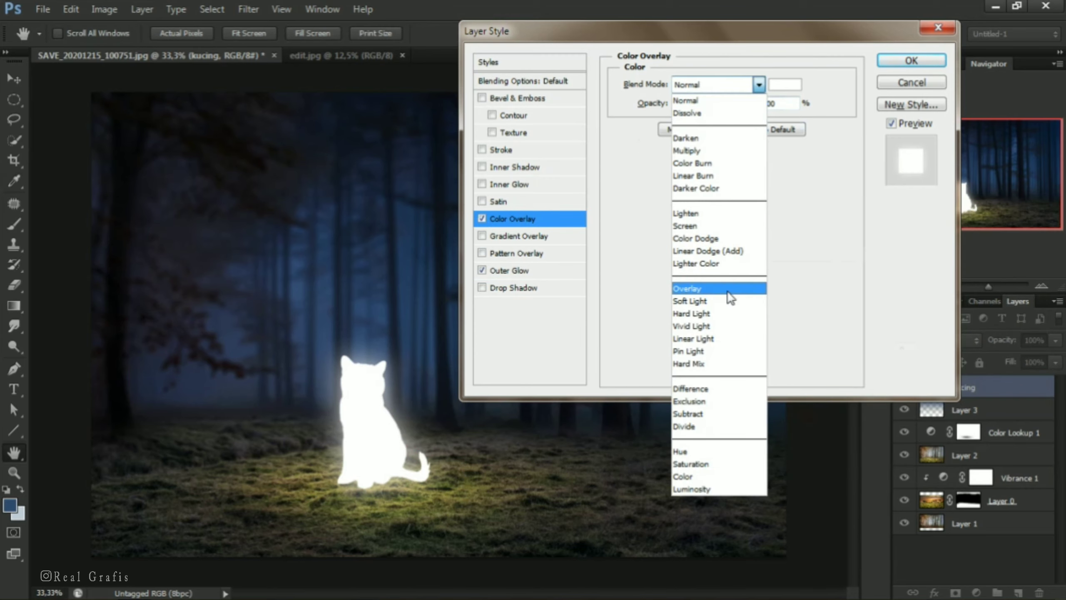
pyautogui.click(713, 290)
pyautogui.moveTo(750, 105); pyautogui.dragTo(723, 111)
# Add a white Inner Glow to the cat layer in Soft Light mode with 45% opacity and a size of 54 px
pyautogui.click(514, 189)
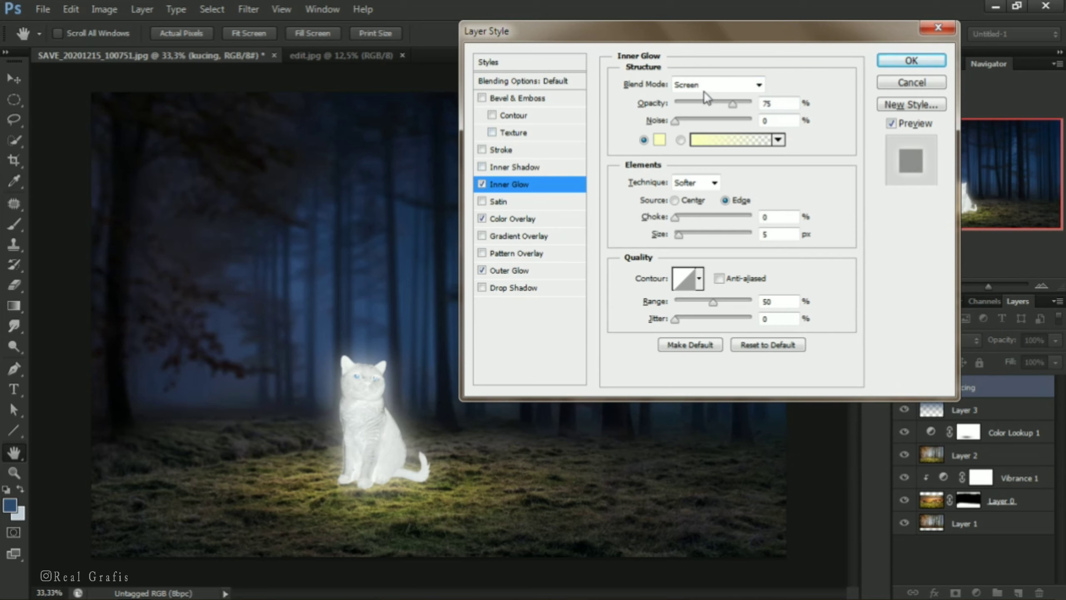
pyautogui.click(759, 84)
pyautogui.click(689, 300)
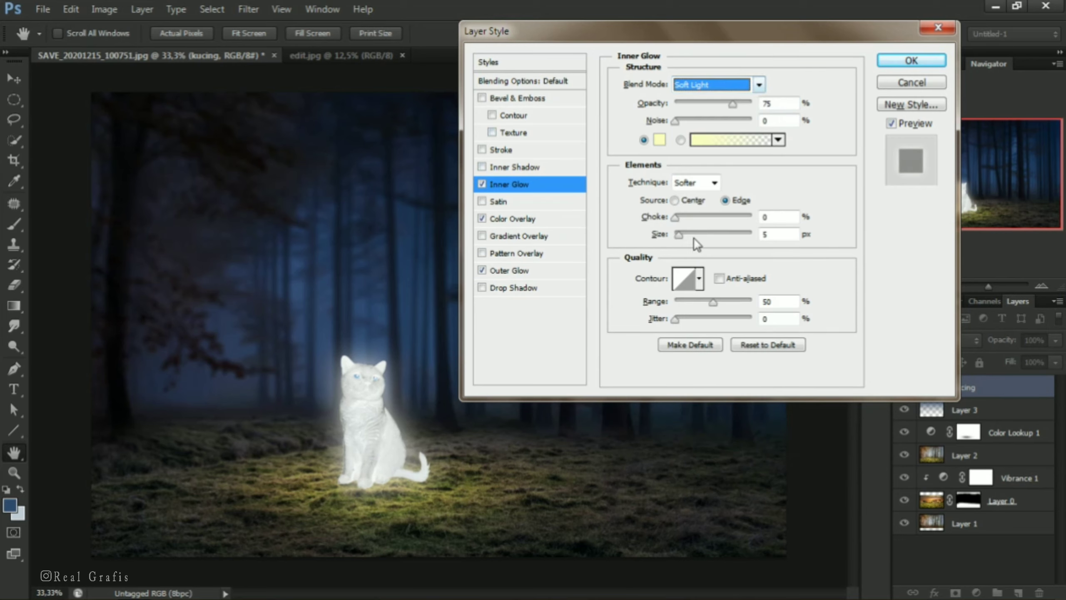
pyautogui.click(732, 105)
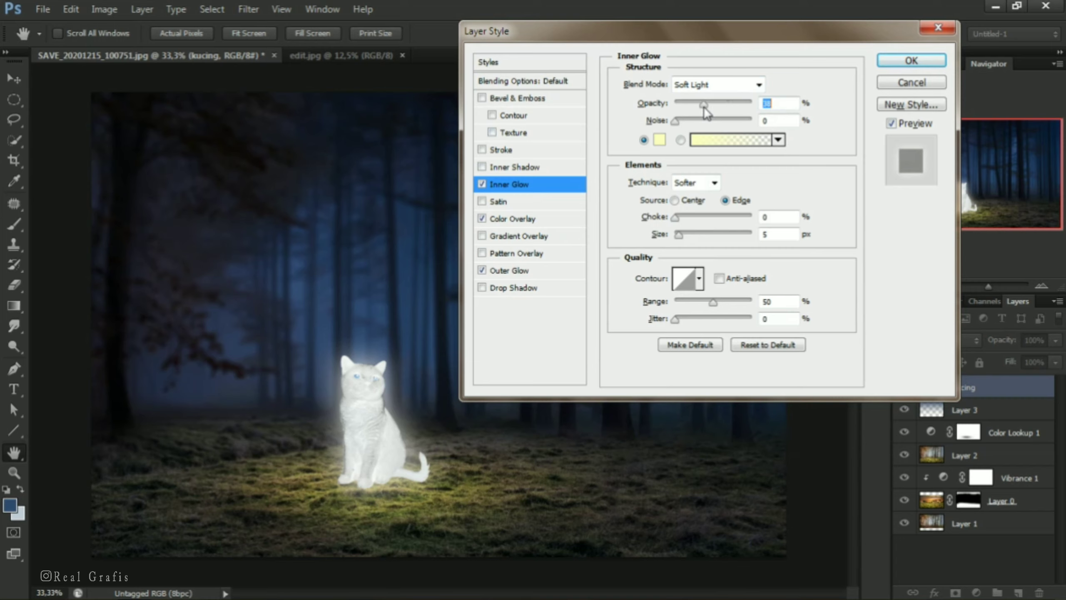
pyautogui.click(659, 139)
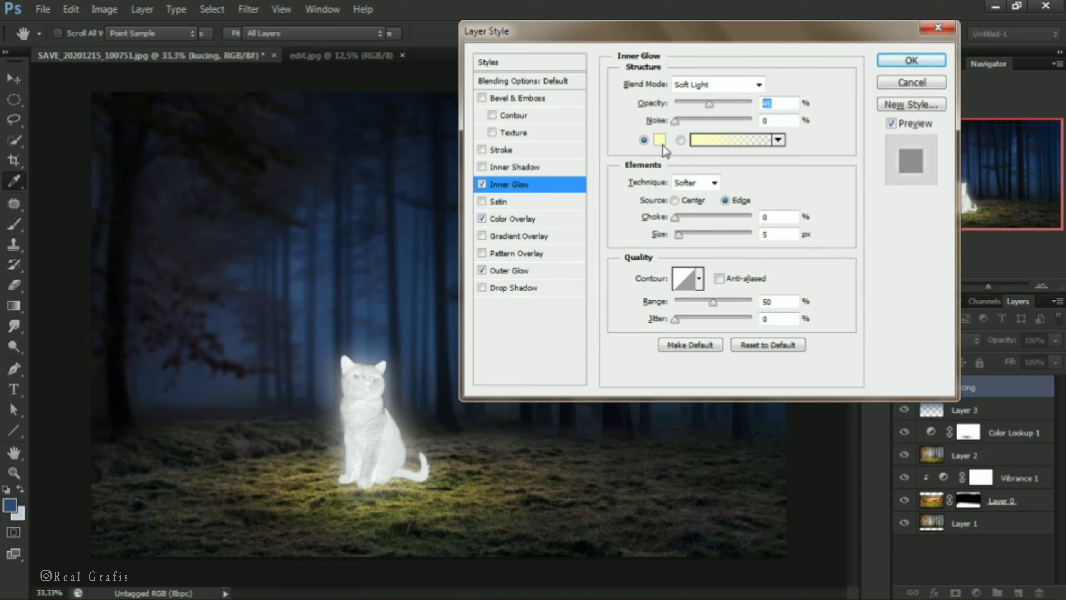
pyautogui.moveTo(671, 257); pyautogui.dragTo(631, 255)
pyautogui.click(1002, 245)
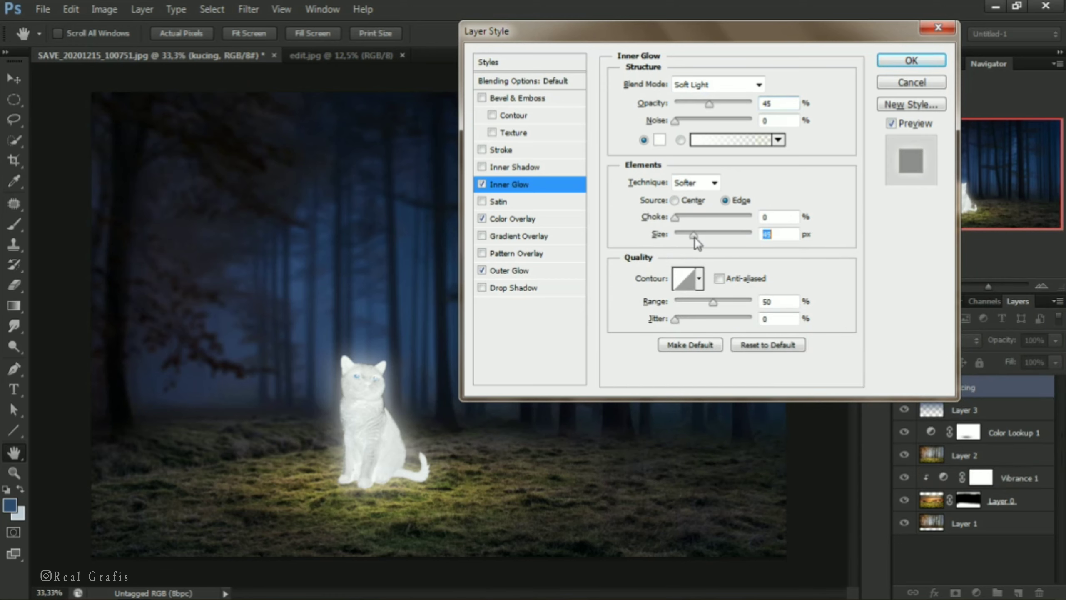
# Review the cat's Color Overlay and Inner Glow settings, compare the preview off and on, and apply the layer style
pyautogui.click(518, 219)
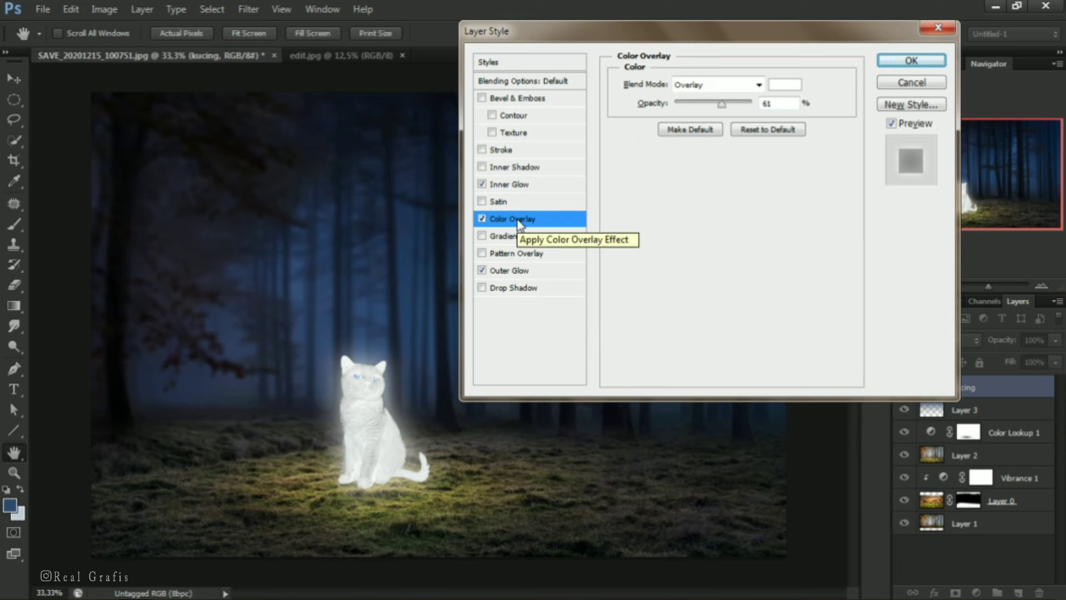
pyautogui.click(518, 188)
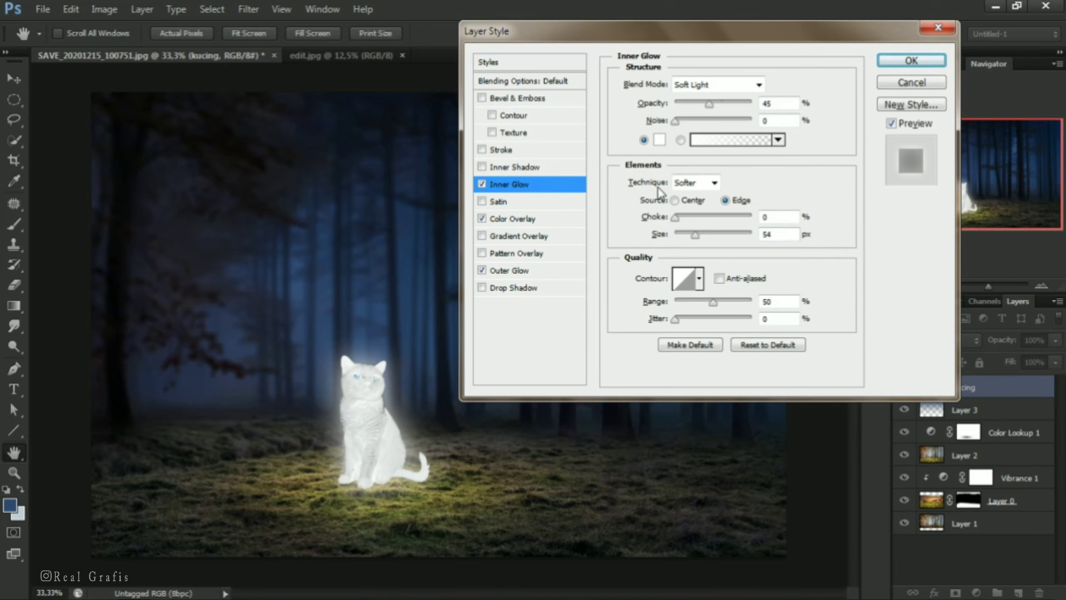
pyautogui.click(890, 131)
pyautogui.click(890, 130)
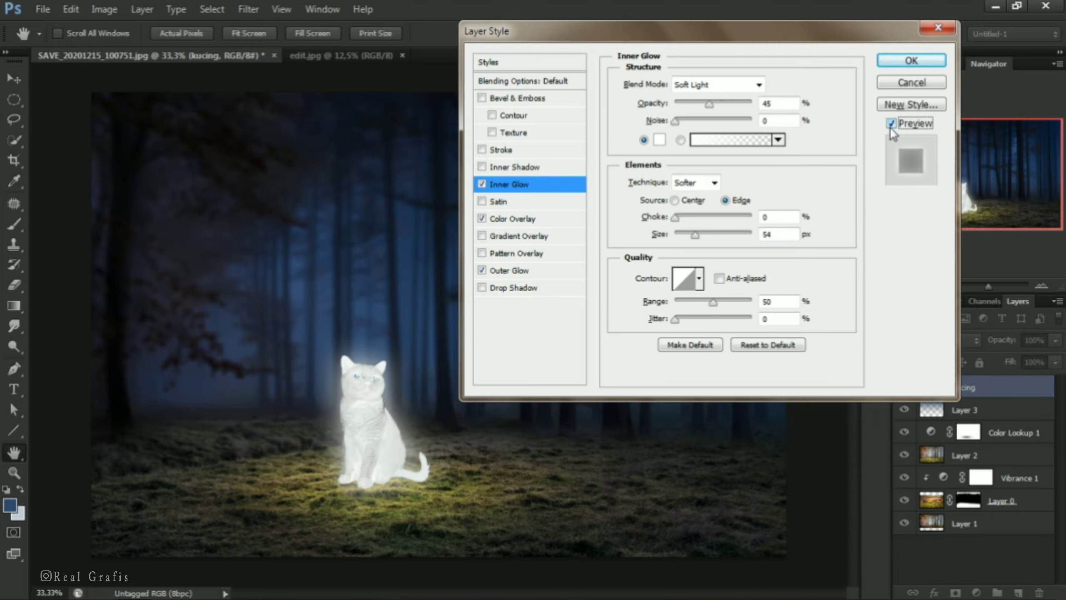
pyautogui.click(910, 63)
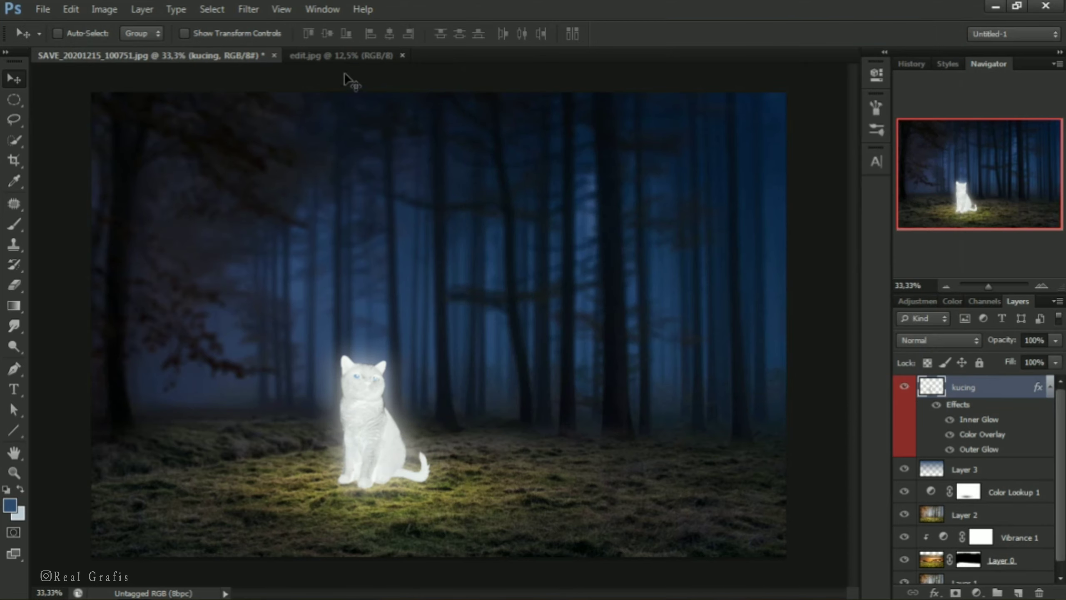
# Switch to the edit.jpg photo and start a Pen tool path along the child's shoulder up to the collar beneath the chin
pyautogui.click(336, 55)
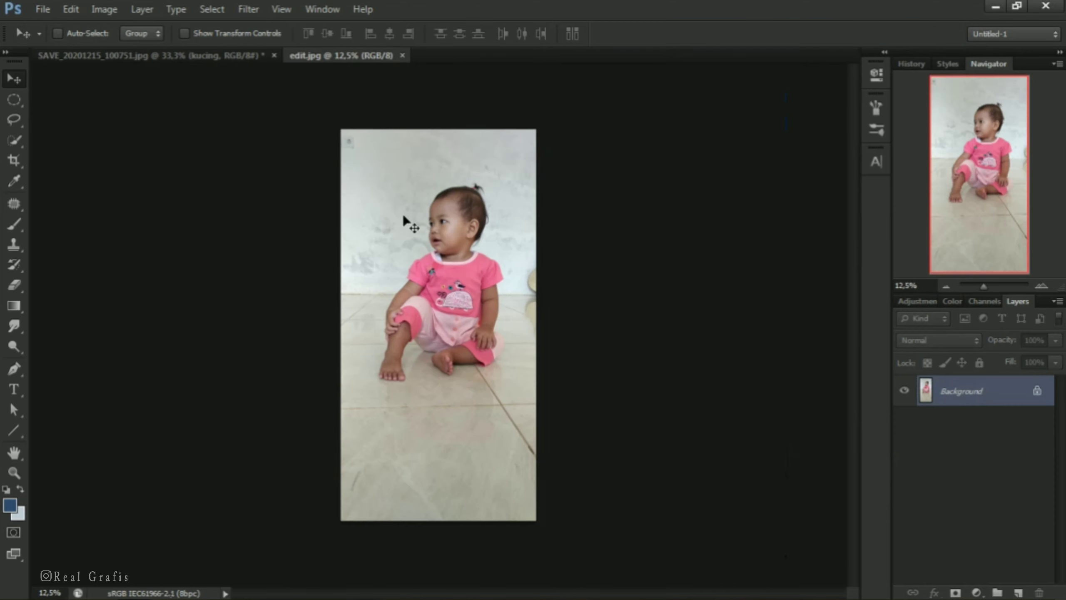
pyautogui.click(13, 371)
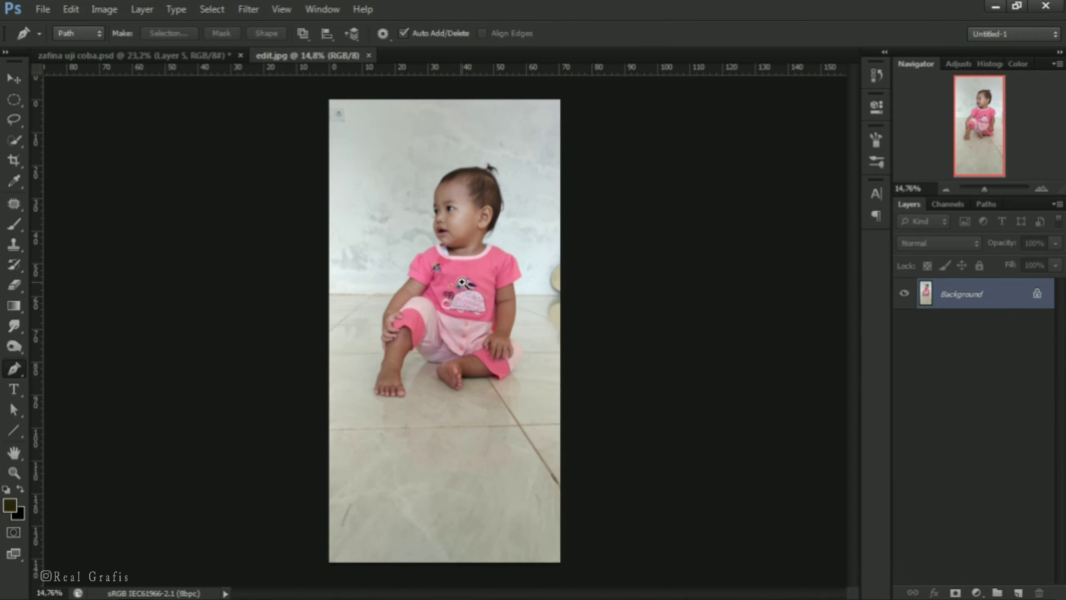
pyautogui.moveTo(462, 282); pyautogui.dragTo(523, 386)
pyautogui.moveTo(543, 424); pyautogui.dragTo(561, 449)
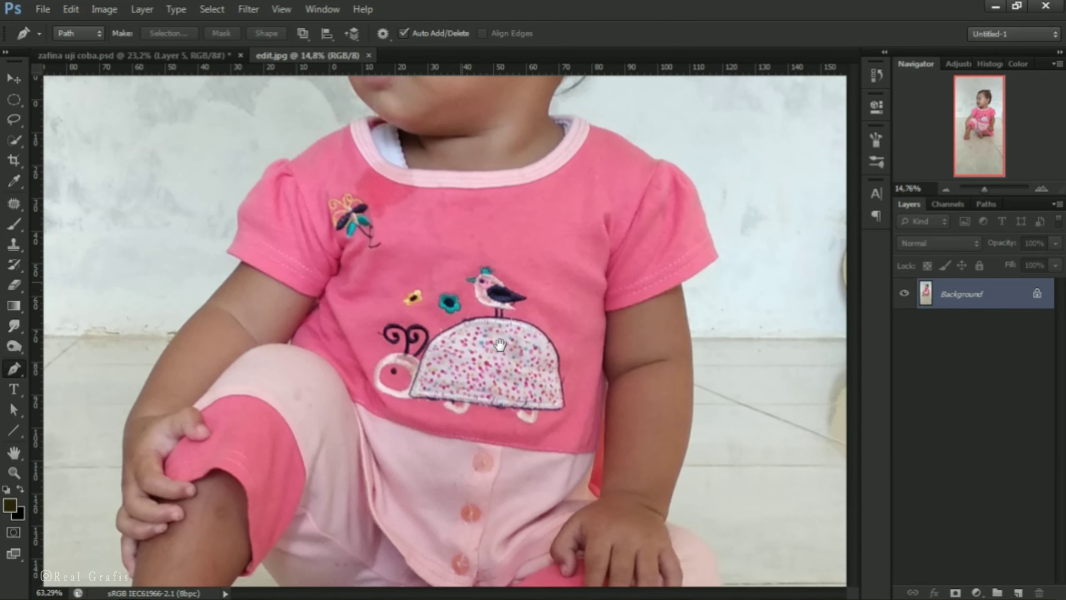
pyautogui.moveTo(480, 327); pyautogui.dragTo(503, 461)
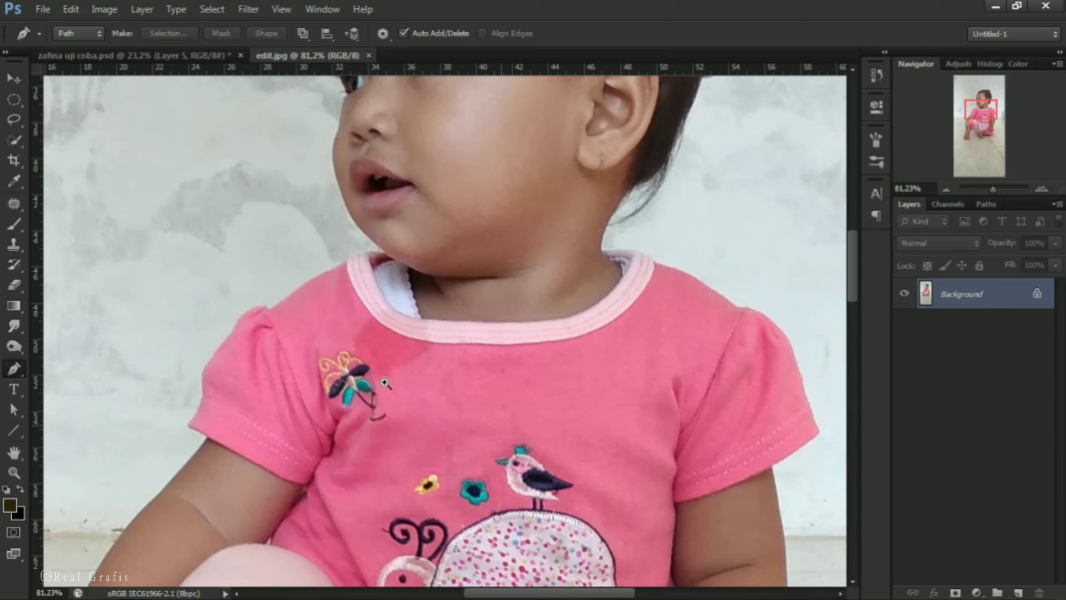
pyautogui.moveTo(385, 383); pyautogui.dragTo(428, 436)
pyautogui.moveTo(223, 364); pyautogui.dragTo(251, 400)
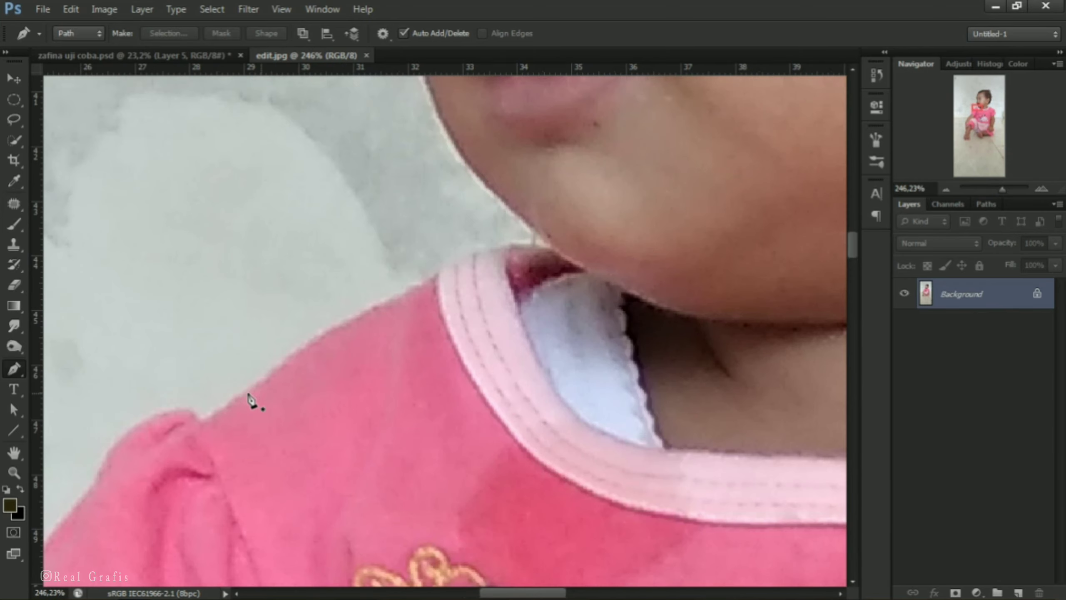
pyautogui.click(238, 398)
pyautogui.click(314, 340)
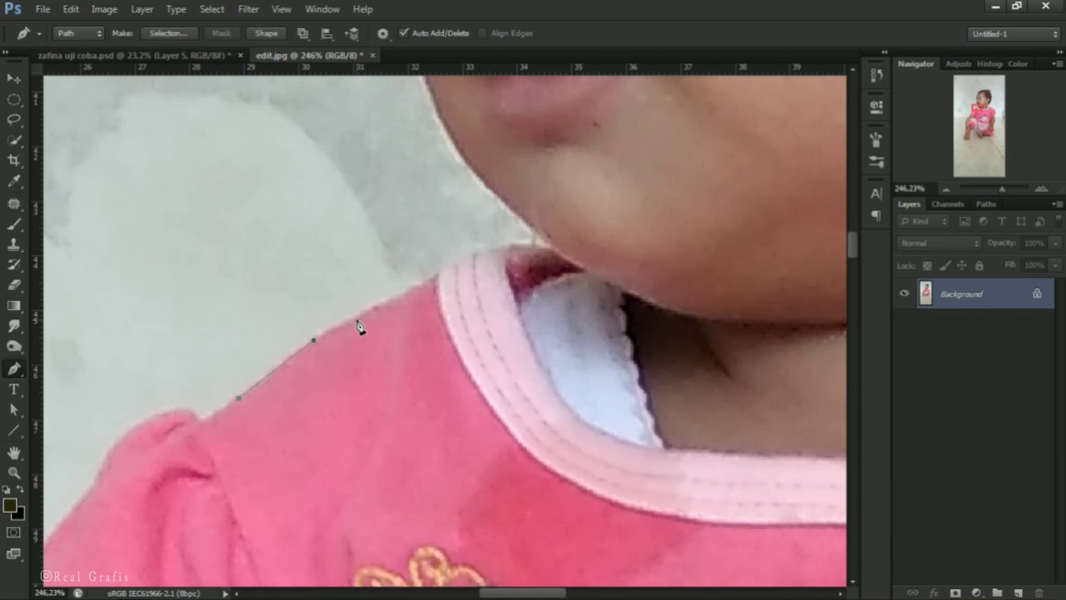
pyautogui.click(452, 263)
# Continue the path from the collar along the chin and up the child's face profile to the forehead
pyautogui.click(502, 248)
pyautogui.moveTo(532, 266); pyautogui.dragTo(551, 277)
pyautogui.moveTo(483, 174); pyautogui.dragTo(584, 399)
pyautogui.moveTo(467, 195); pyautogui.dragTo(426, 497)
pyautogui.click(433, 165)
pyautogui.moveTo(445, 169); pyautogui.dragTo(415, 367)
pyautogui.click(415, 296)
pyautogui.moveTo(377, 142); pyautogui.dragTo(357, 559)
pyautogui.moveTo(349, 309)
pyautogui.mouseDown()
pyautogui.moveTo(359, 278)
pyautogui.moveTo(265, 500)
pyautogui.mouseUp()
pyautogui.moveTo(399, 226)
pyautogui.mouseDown()
pyautogui.moveTo(428, 186)
pyautogui.moveTo(151, 357)
pyautogui.mouseUp()
# Trace the path over the top of the head and around the hair tuft with the pink tie
pyautogui.moveTo(538, 145)
pyautogui.mouseDown()
pyautogui.moveTo(556, 142)
pyautogui.moveTo(285, 232)
pyautogui.mouseUp()
pyautogui.moveTo(485, 213); pyautogui.dragTo(501, 210)
pyautogui.moveTo(644, 193); pyautogui.dragTo(668, 195)
pyautogui.moveTo(755, 236); pyautogui.dragTo(481, 221)
pyautogui.moveTo(575, 234); pyautogui.dragTo(590, 235)
pyautogui.moveTo(658, 93); pyautogui.dragTo(679, 93)
pyautogui.moveTo(713, 126); pyautogui.dragTo(530, 121)
pyautogui.click(610, 193)
pyautogui.moveTo(688, 265); pyautogui.dragTo(623, 197)
pyautogui.click(677, 376)
pyautogui.moveTo(516, 139); pyautogui.dragTo(473, 123)
pyautogui.click(579, 343)
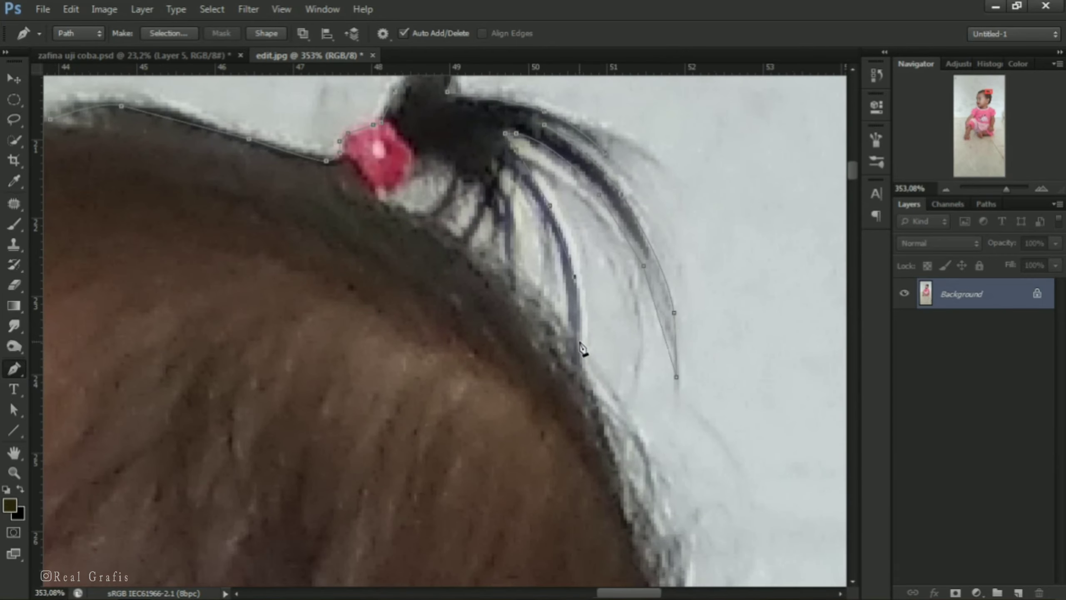
# Extend the path down the back of the head, around the loose hair and along the neck to the collar
pyautogui.scroll(-2, 578, 342)
pyautogui.moveTo(571, 401); pyautogui.dragTo(540, 258)
pyautogui.click(650, 512)
pyautogui.moveTo(671, 546); pyautogui.dragTo(575, 268)
pyautogui.click(582, 437)
pyautogui.moveTo(541, 503); pyautogui.dragTo(543, 319)
pyautogui.click(531, 326)
pyautogui.moveTo(483, 525); pyautogui.dragTo(523, 194)
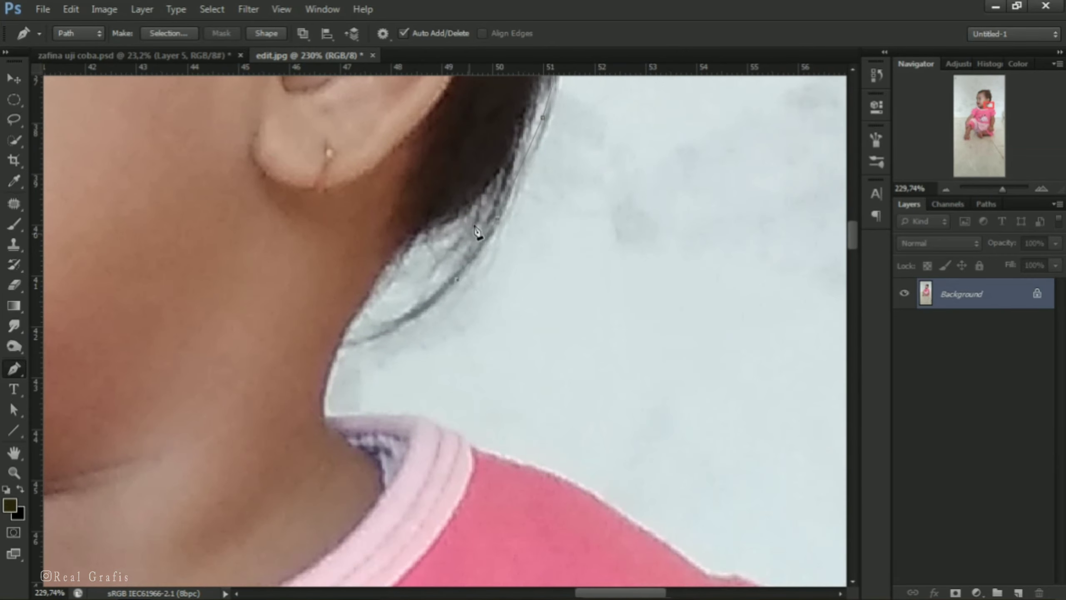
pyautogui.click(380, 273)
pyautogui.click(337, 374)
# Outline the shoulder beside the back of the neck and the sleeve down to its hem with the path
pyautogui.scroll(2, 337, 397)
pyautogui.click(421, 338)
pyautogui.click(510, 370)
pyautogui.moveTo(629, 461); pyautogui.dragTo(543, 358)
pyautogui.click(742, 443)
pyautogui.moveTo(777, 483); pyautogui.dragTo(546, 210)
pyautogui.click(607, 236)
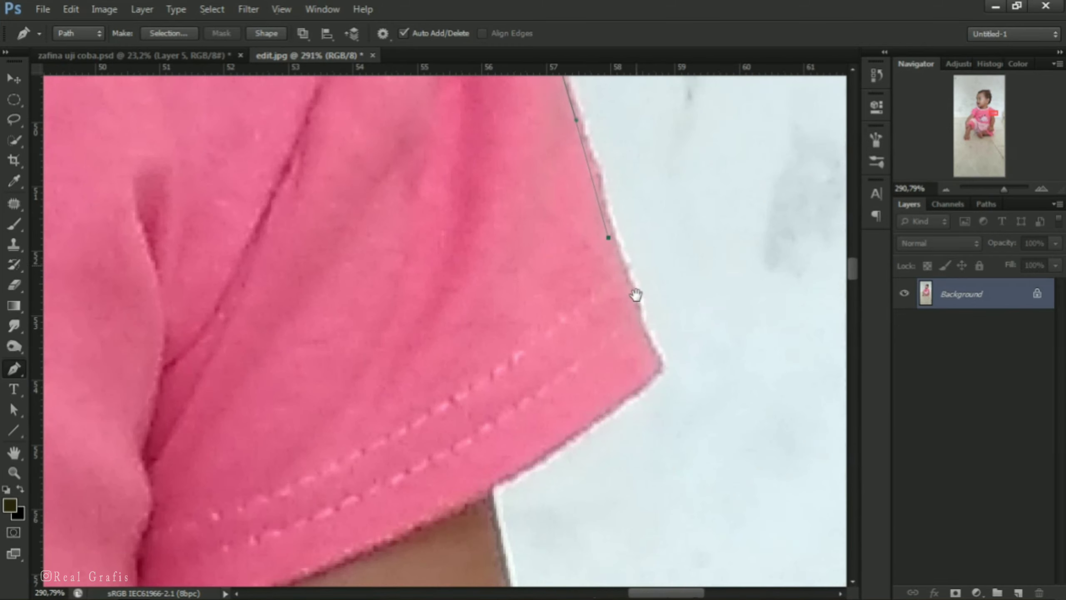
pyautogui.click(660, 366)
pyautogui.moveTo(608, 496); pyautogui.dragTo(615, 215)
# Carry the path down the arm below that sleeve and curve it around the light pink trouser knee
pyautogui.scroll(-4, 528, 424)
pyautogui.scroll(3, 552, 338)
pyautogui.moveTo(490, 255); pyautogui.dragTo(481, 302)
pyautogui.click(473, 341)
pyautogui.moveTo(571, 378); pyautogui.dragTo(524, 151)
pyautogui.moveTo(645, 327); pyautogui.dragTo(645, 406)
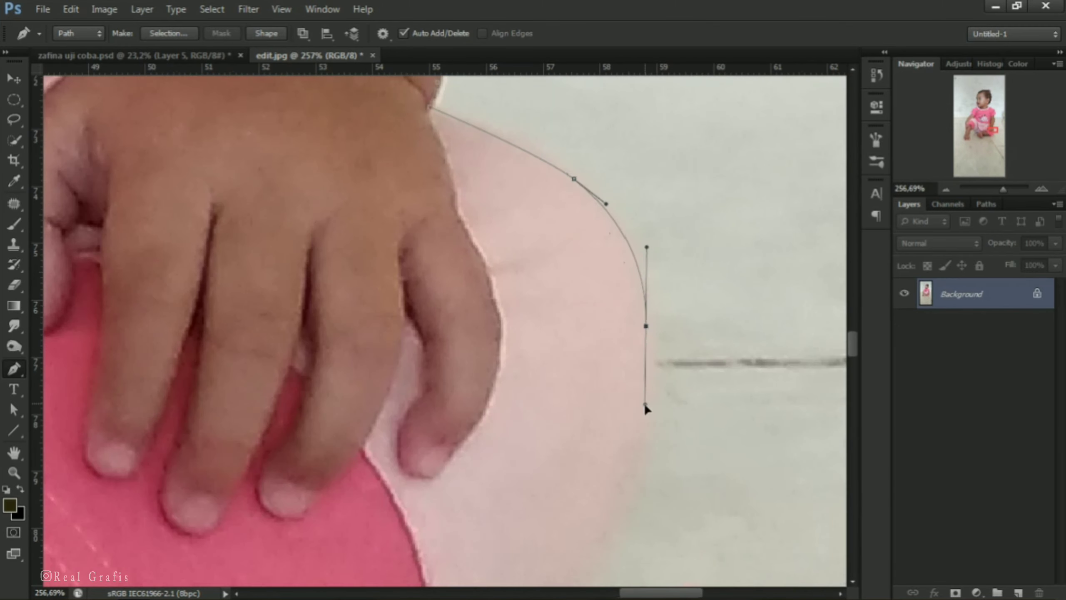
# Trace the underside of the folded leg and the edge of its foot's toes
pyautogui.click(554, 352)
pyautogui.click(328, 401)
pyautogui.click(169, 371)
pyautogui.moveTo(95, 353); pyautogui.dragTo(596, 321)
pyautogui.click(203, 326)
pyautogui.click(163, 317)
pyautogui.click(157, 323)
pyautogui.click(161, 334)
pyautogui.moveTo(176, 369); pyautogui.dragTo(338, 312)
pyautogui.moveTo(333, 313); pyautogui.dragTo(330, 331)
pyautogui.click(320, 346)
pyautogui.click(333, 391)
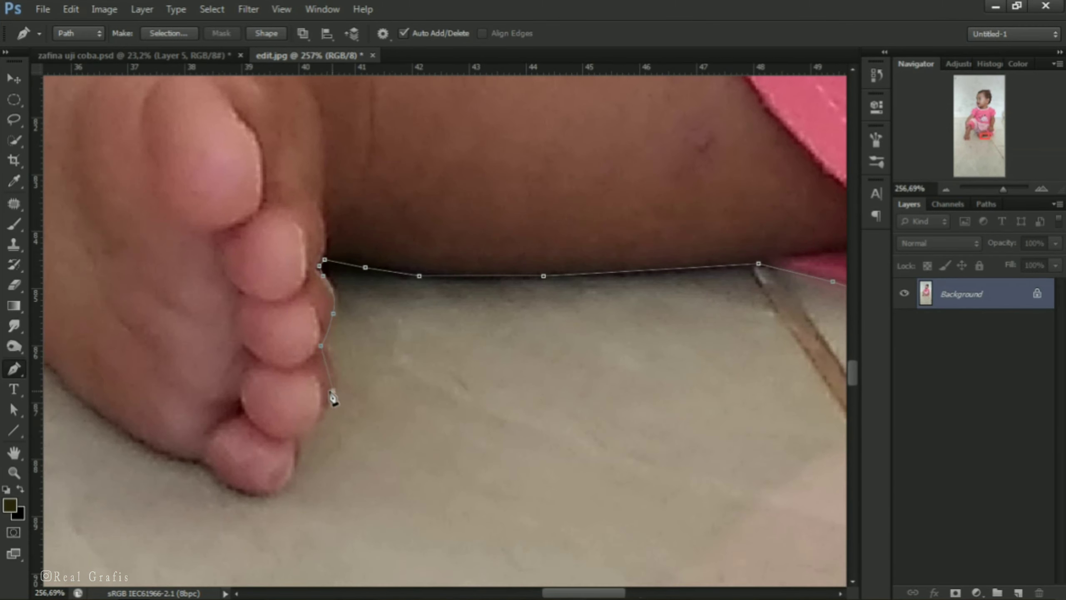
# Continue the path around the sole and heel of the folded foot to the trouser edge
pyautogui.click(293, 478)
pyautogui.moveTo(155, 431); pyautogui.dragTo(413, 452)
pyautogui.click(338, 415)
pyautogui.moveTo(150, 144); pyautogui.dragTo(164, 107)
pyautogui.moveTo(226, 89); pyautogui.dragTo(192, 258)
pyautogui.click(170, 205)
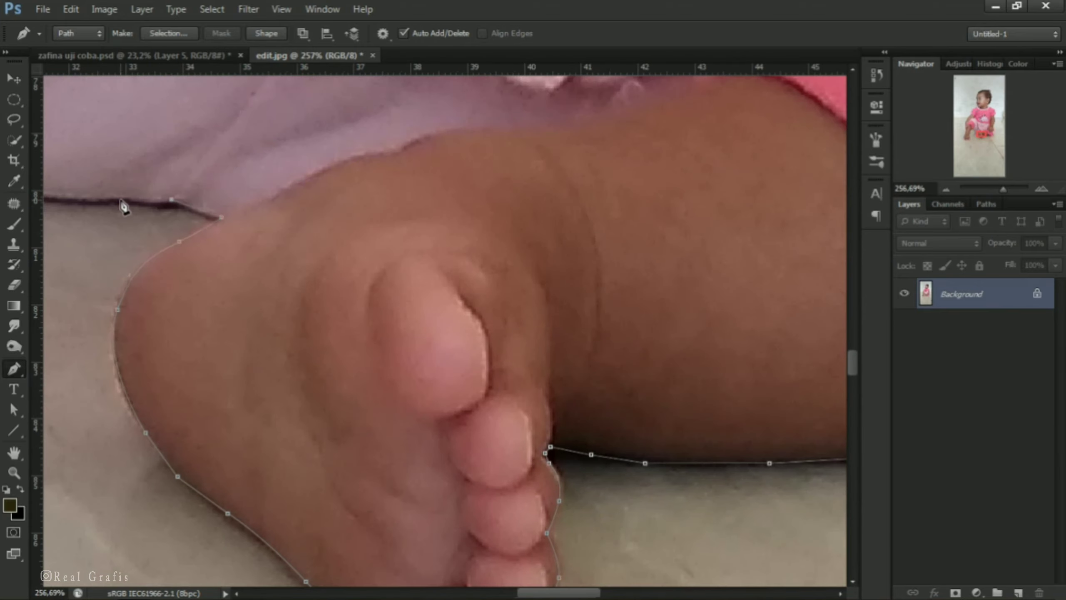
# Follow the bottom edge of the trousers and the inner edge of the raised leg down towards its foot
pyautogui.scroll(-3, 168, 205)
pyautogui.moveTo(139, 294); pyautogui.dragTo(395, 313)
pyautogui.moveTo(290, 80)
pyautogui.mouseDown()
pyautogui.moveTo(300, 231)
pyautogui.moveTo(554, 186)
pyautogui.mouseUp()
pyautogui.click(345, 257)
pyautogui.moveTo(333, 324); pyautogui.dragTo(380, 105)
pyautogui.click(354, 419)
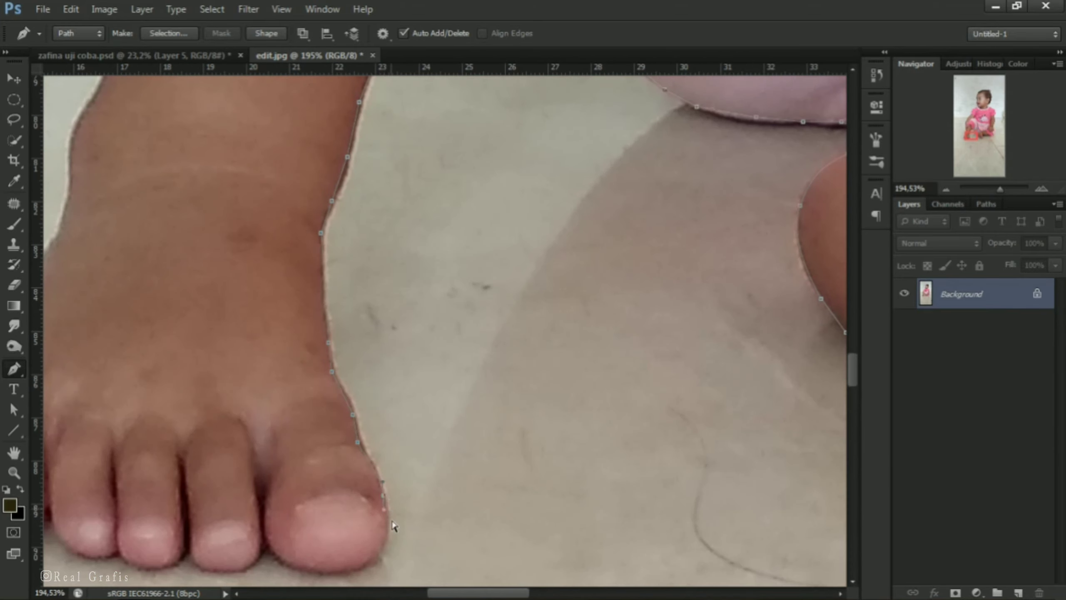
# Outline the big toe and the remaining toes of the front foot
pyautogui.click(384, 548)
pyautogui.moveTo(388, 565); pyautogui.dragTo(543, 365)
pyautogui.moveTo(497, 377); pyautogui.dragTo(476, 380)
pyautogui.click(422, 356)
pyautogui.click(346, 362)
pyautogui.click(275, 362)
pyautogui.click(208, 333)
pyautogui.moveTo(131, 299); pyautogui.dragTo(132, 284)
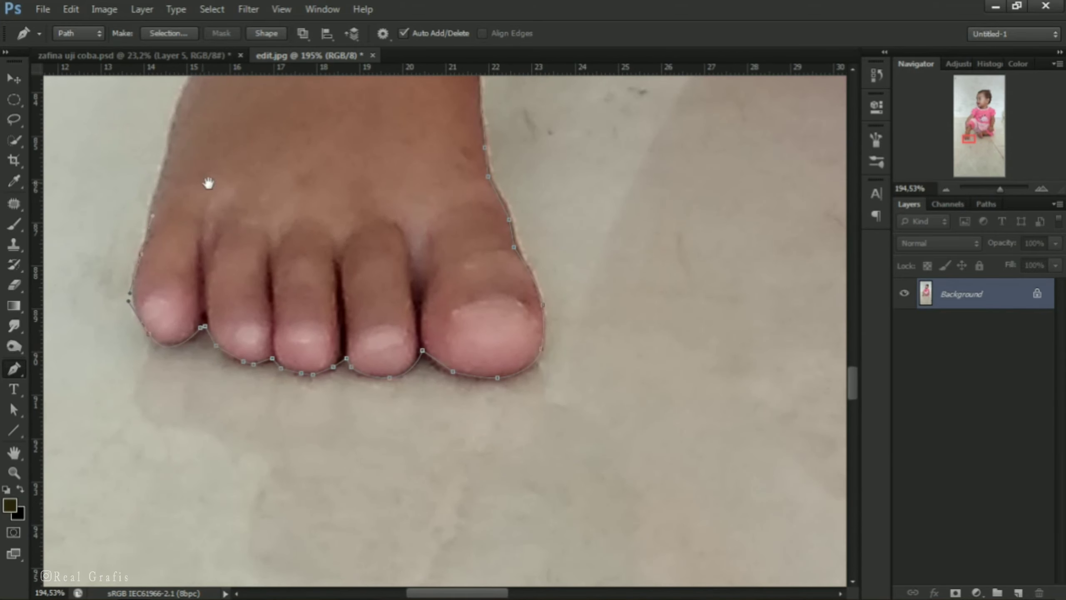
# Trace the path up the outer edge of the raised leg, around the hand and along the forearm
pyautogui.moveTo(185, 89); pyautogui.dragTo(173, 421)
pyautogui.click(215, 332)
pyautogui.moveTo(231, 247); pyautogui.dragTo(255, 217)
pyautogui.moveTo(254, 113); pyautogui.dragTo(255, 272)
pyautogui.click(263, 272)
pyautogui.moveTo(241, 147); pyautogui.dragTo(395, 437)
pyautogui.moveTo(428, 100); pyautogui.dragTo(296, 574)
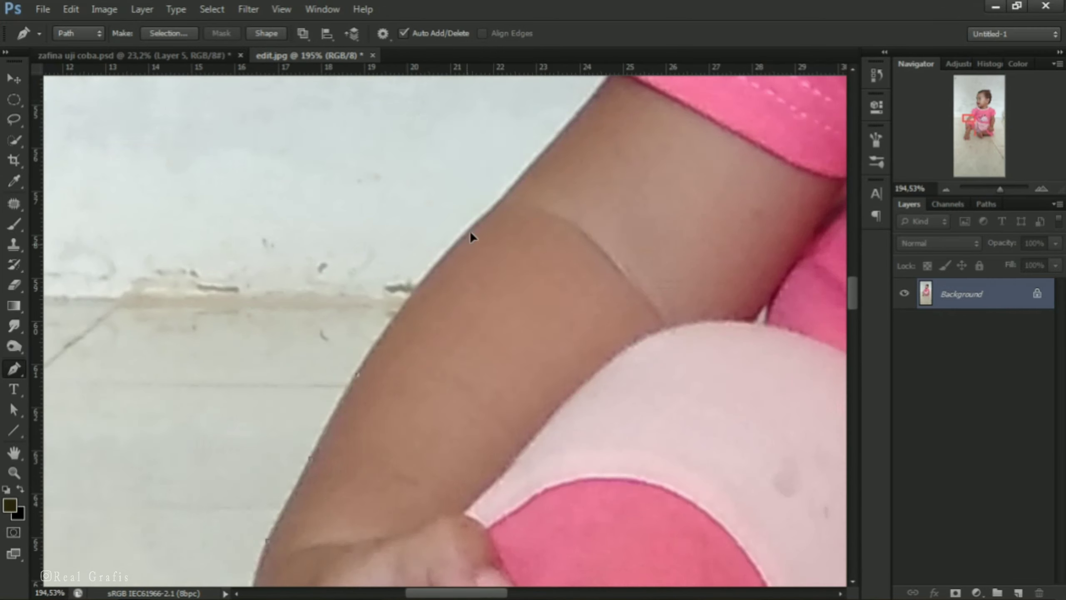
pyautogui.moveTo(527, 179); pyautogui.dragTo(438, 414)
# Outline the sleeve above the forearm and close the path at its starting point on the shoulder
pyautogui.click(535, 301)
pyautogui.click(494, 278)
pyautogui.moveTo(499, 261); pyautogui.dragTo(514, 250)
pyautogui.moveTo(541, 139); pyautogui.dragTo(529, 260)
pyautogui.moveTo(528, 234); pyautogui.dragTo(566, 187)
pyautogui.click(621, 126)
# Convert the finished path to a selection and add a layer mask that hides the background around the child
pyautogui.moveTo(608, 525); pyautogui.dragTo(476, 262)
pyautogui.scroll(-2, 476, 262)
pyautogui.moveTo(525, 537); pyautogui.dragTo(454, 378)
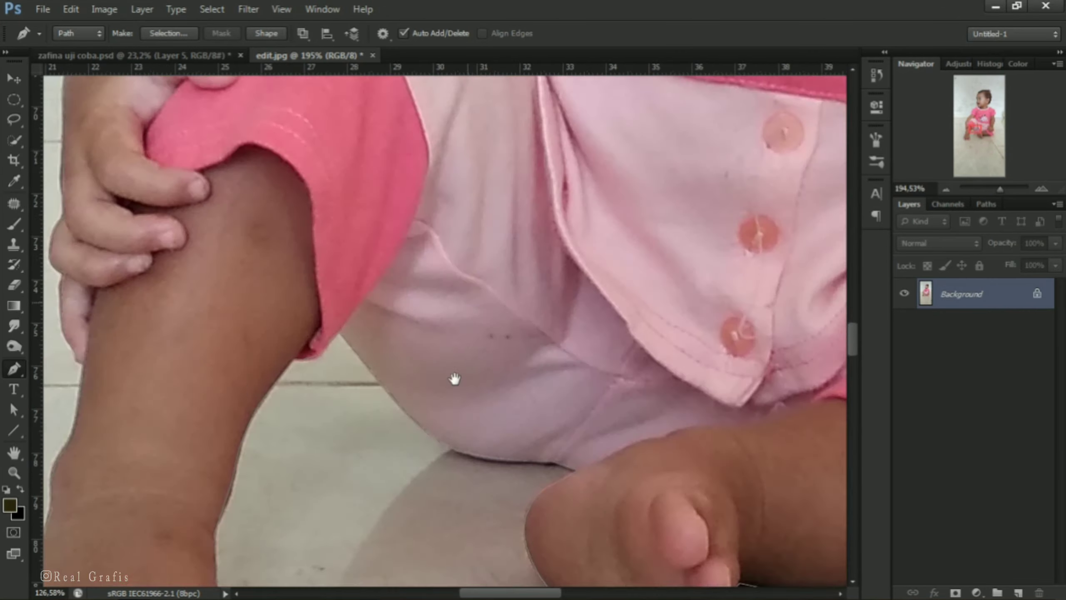
pyautogui.scroll(-5, 455, 379)
pyautogui.rightClick(447, 277)
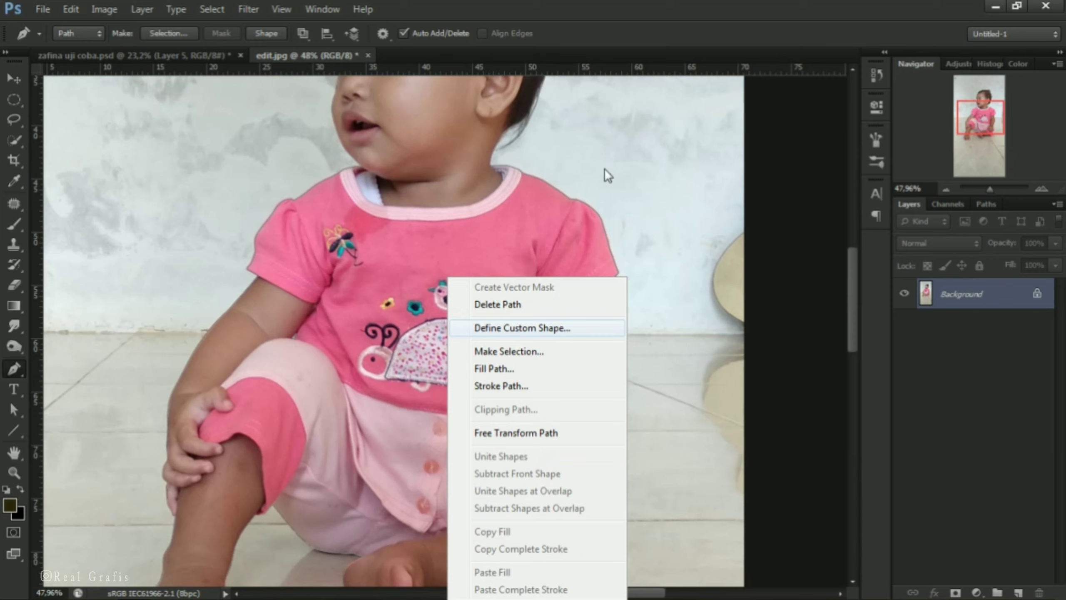
pyautogui.click(509, 352)
pyautogui.click(605, 168)
pyautogui.click(956, 592)
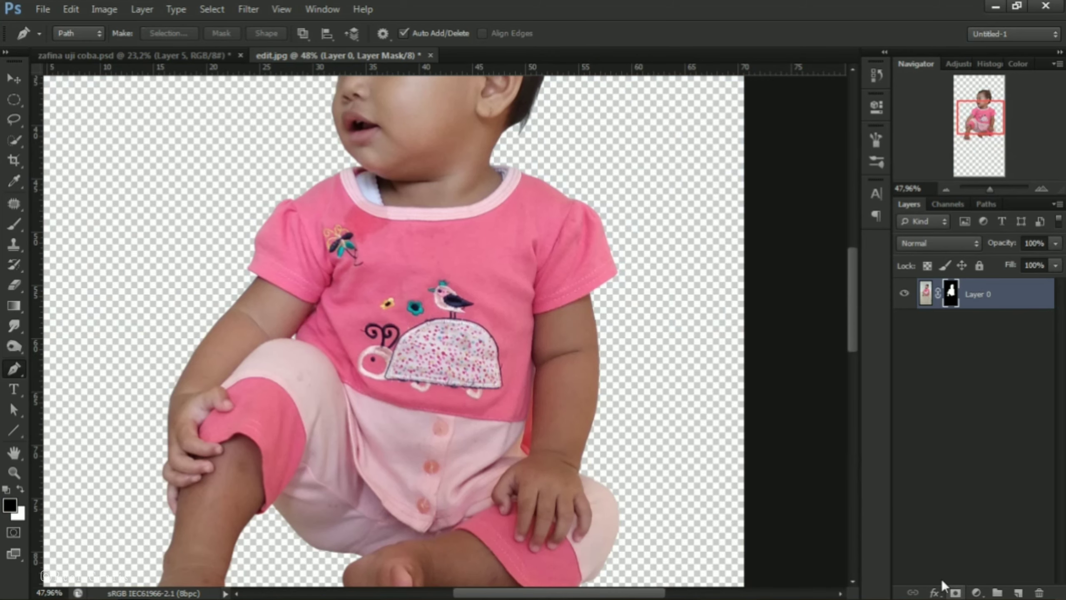
# Refine the layer mask by brushing along the child's hair tuft, head outline and nape with a size 35 refine brush
pyautogui.moveTo(502, 286); pyautogui.dragTo(531, 413)
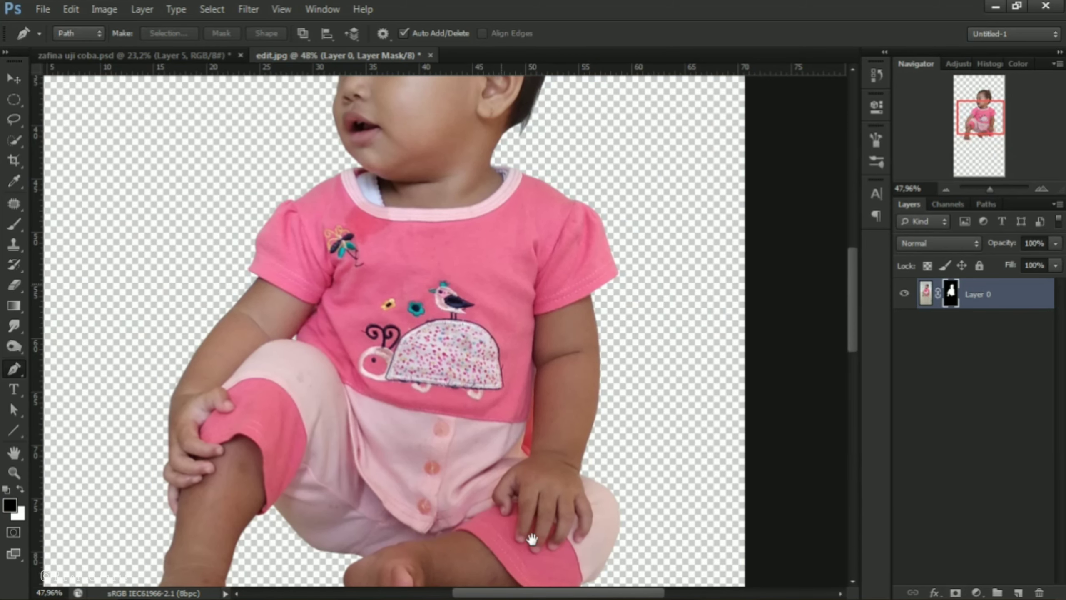
pyautogui.moveTo(532, 539); pyautogui.dragTo(532, 540)
pyautogui.scroll(3, 534, 353)
pyautogui.moveTo(534, 344); pyautogui.dragTo(544, 396)
pyautogui.rightClick(951, 292)
pyautogui.click(916, 418)
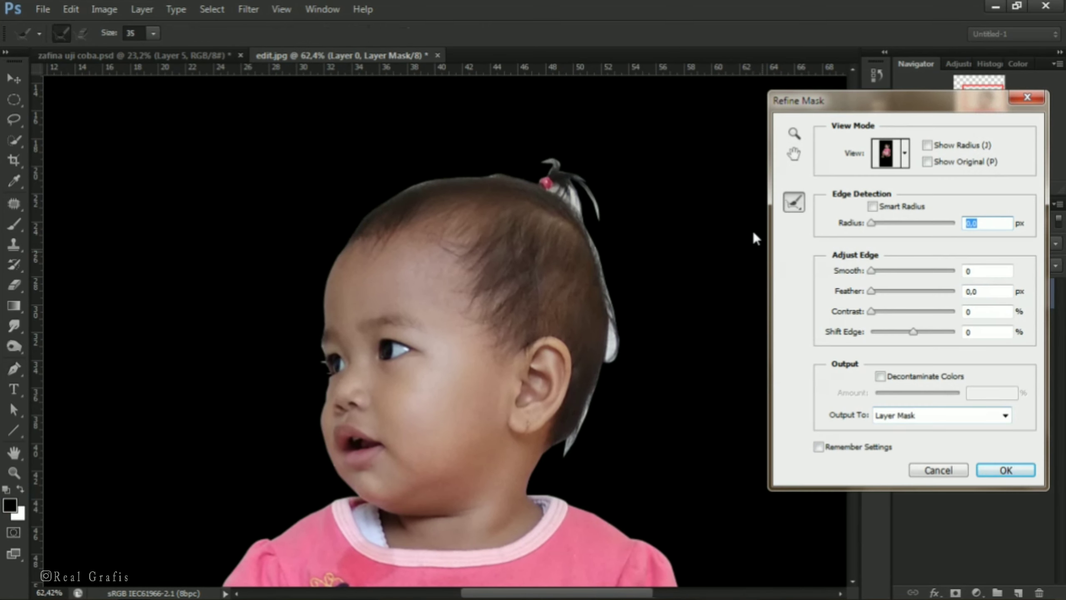
pyautogui.moveTo(570, 451)
pyautogui.mouseDown()
pyautogui.moveTo(611, 332)
pyautogui.moveTo(606, 277)
pyautogui.moveTo(573, 187)
pyautogui.moveTo(642, 260)
pyautogui.mouseUp()
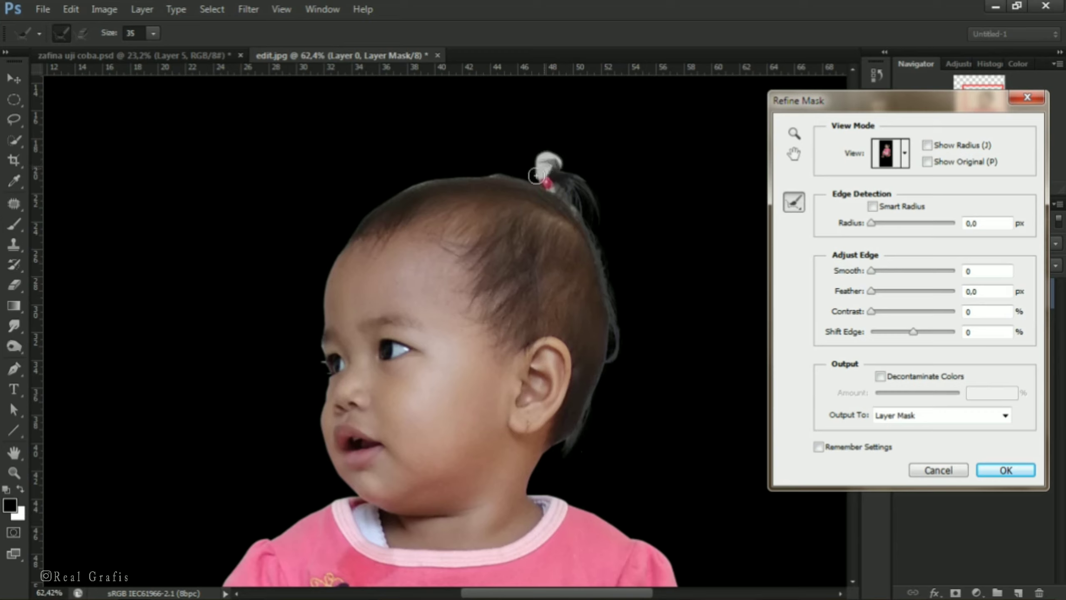
pyautogui.moveTo(536, 176)
pyautogui.mouseDown()
pyautogui.moveTo(437, 172)
pyautogui.moveTo(340, 235)
pyautogui.moveTo(313, 219)
pyautogui.mouseUp()
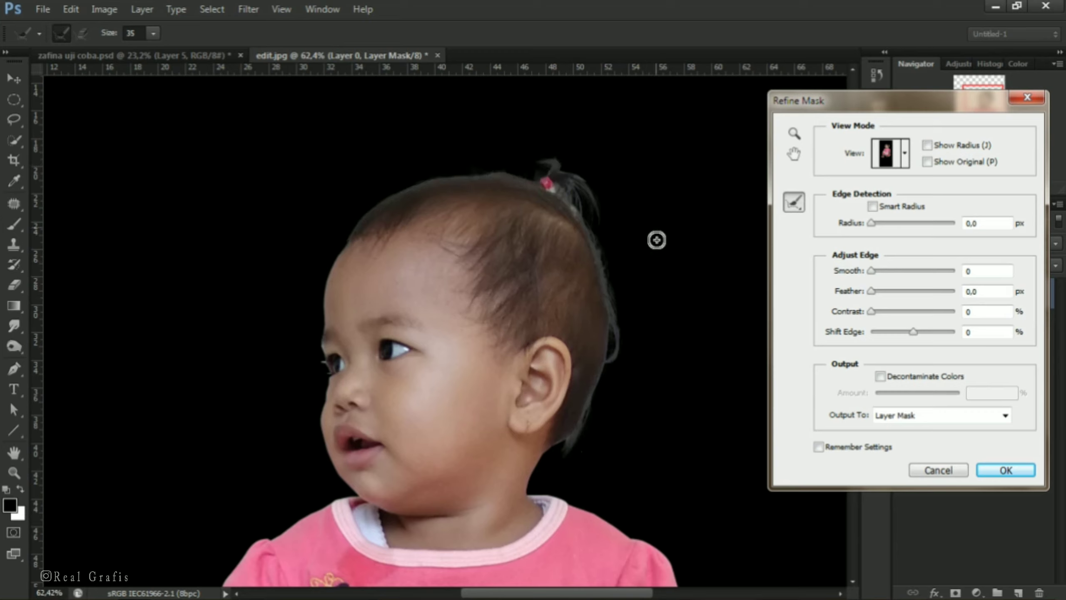
pyautogui.moveTo(566, 448); pyautogui.dragTo(530, 485)
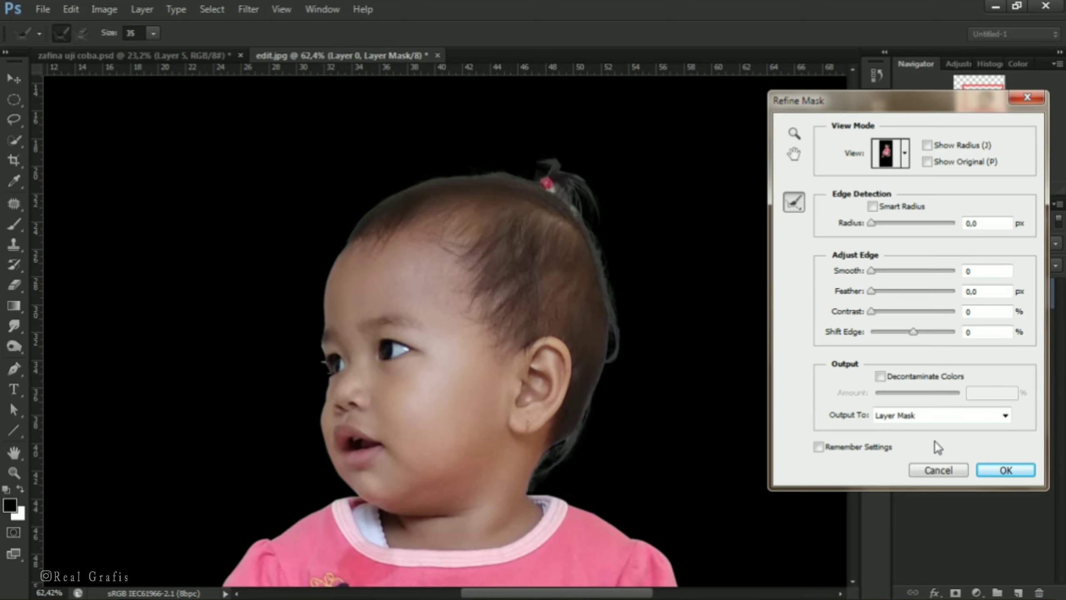
pyautogui.click(1005, 470)
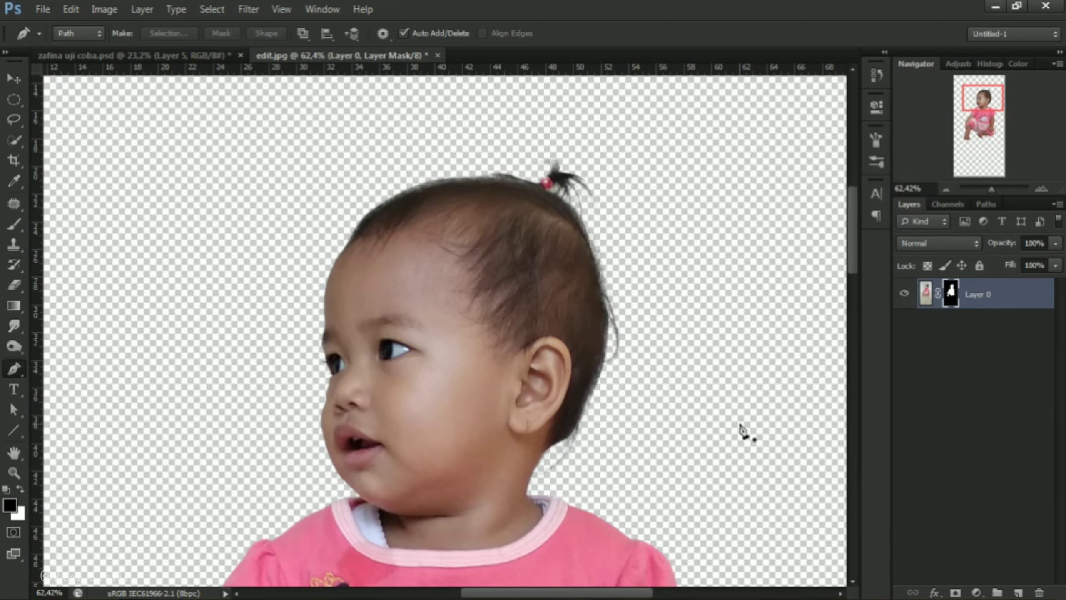
# Bring the masked child cutout into the forest composite and place it in front of the cat
pyautogui.moveTo(620, 385); pyautogui.dragTo(620, 234)
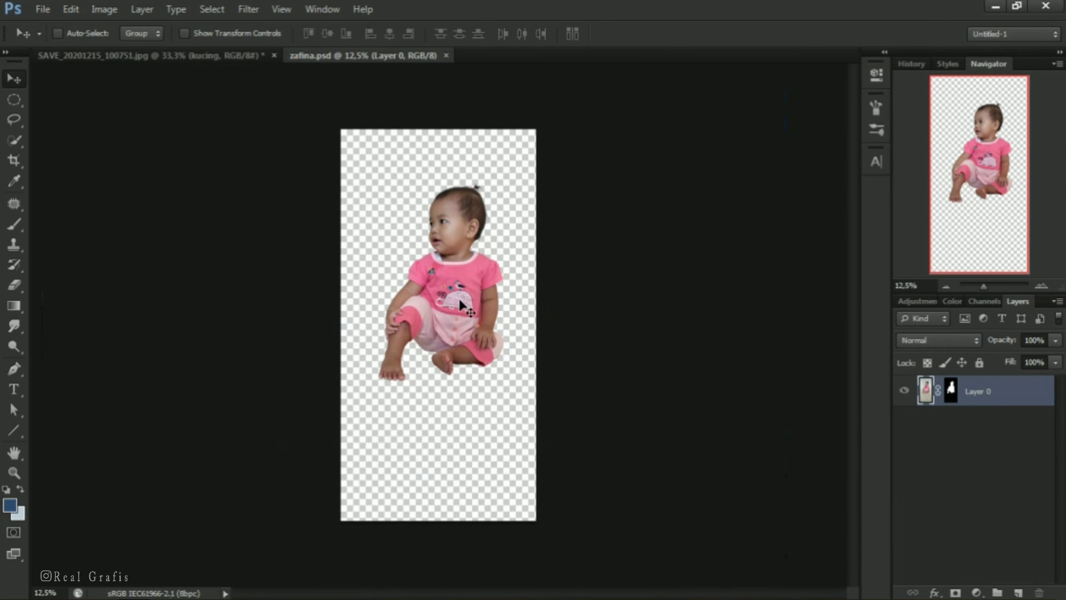
pyautogui.moveTo(458, 298); pyautogui.dragTo(323, 191)
pyautogui.moveTo(508, 417); pyautogui.dragTo(510, 417)
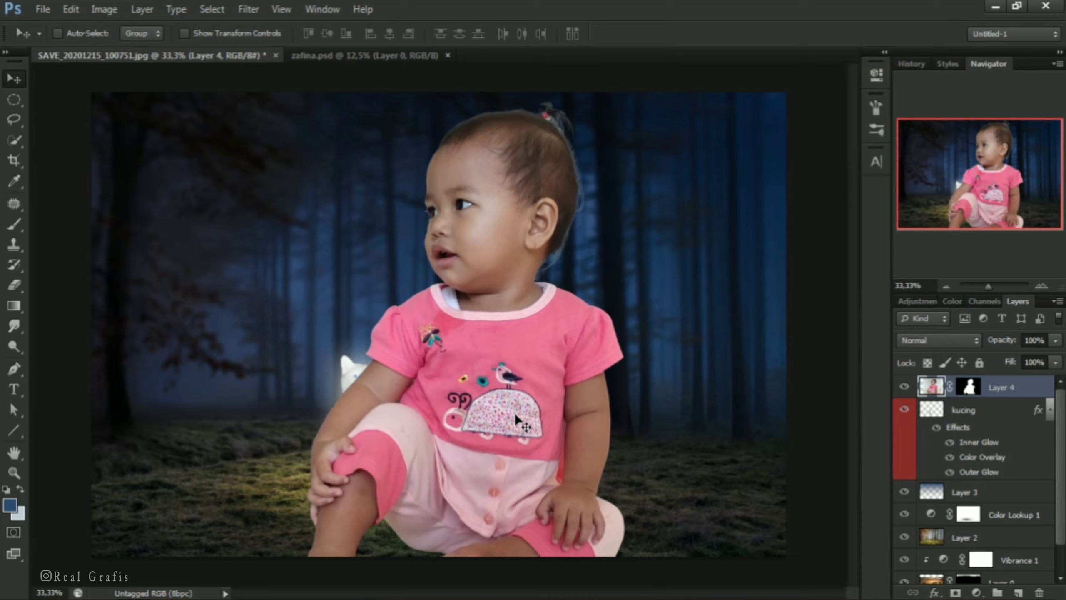
# Scale the child cutout down proportionally and place it seated on the grass beside the cat's tail
pyautogui.hotkey('ctrl', 't')
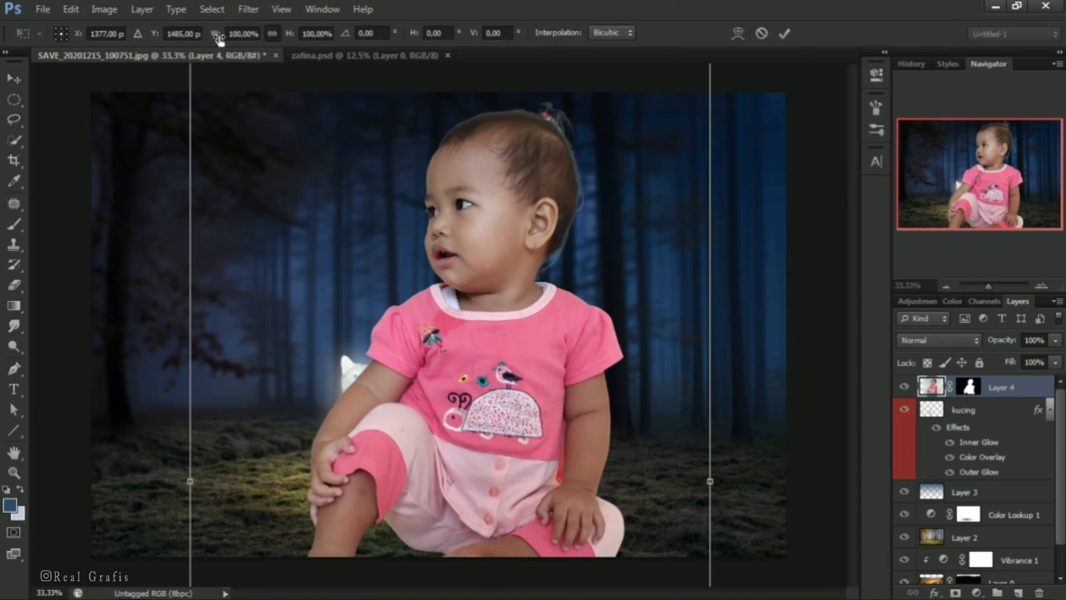
pyautogui.moveTo(218, 38); pyautogui.dragTo(179, 37)
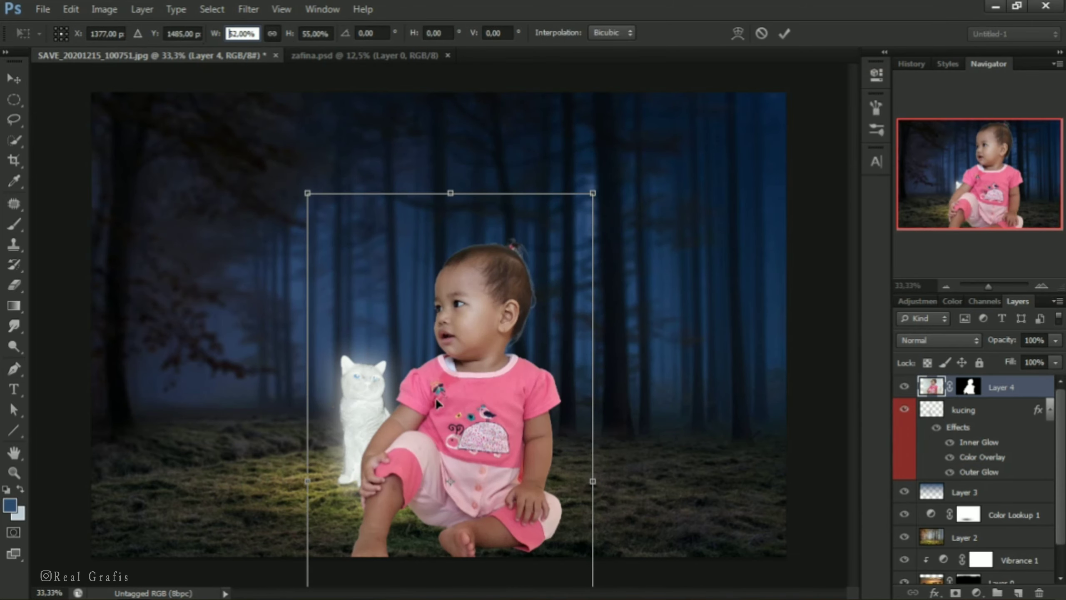
pyautogui.write('39')
pyautogui.press('Return')
pyautogui.moveTo(551, 278); pyautogui.dragTo(566, 307)
pyautogui.moveTo(524, 431); pyautogui.dragTo(528, 434)
pyautogui.press('Return')
pyautogui.hotkey('ctrl', '0')
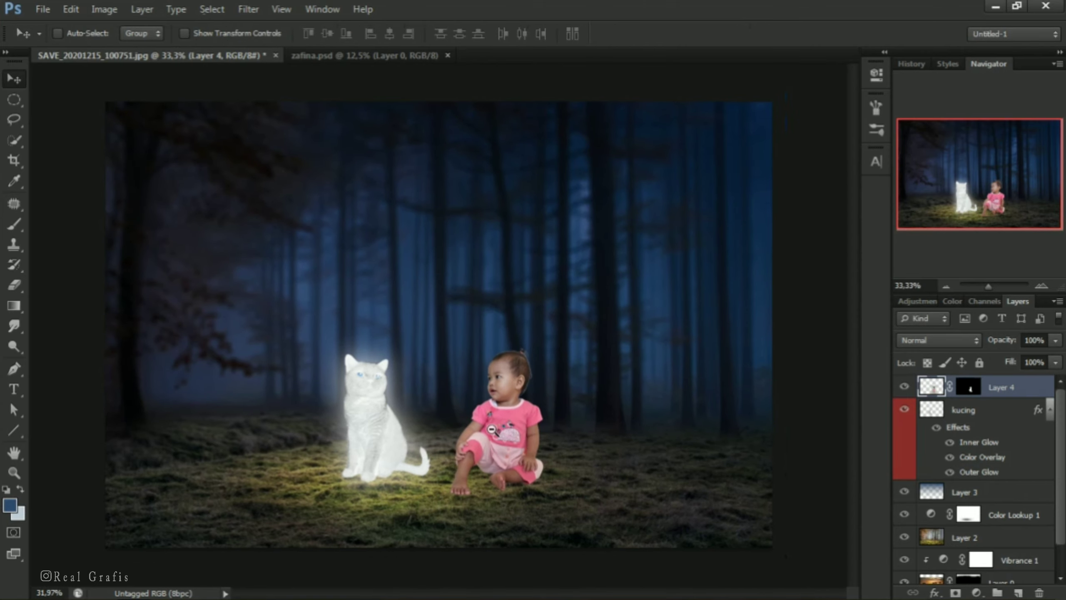
pyautogui.scroll(1, 517, 446)
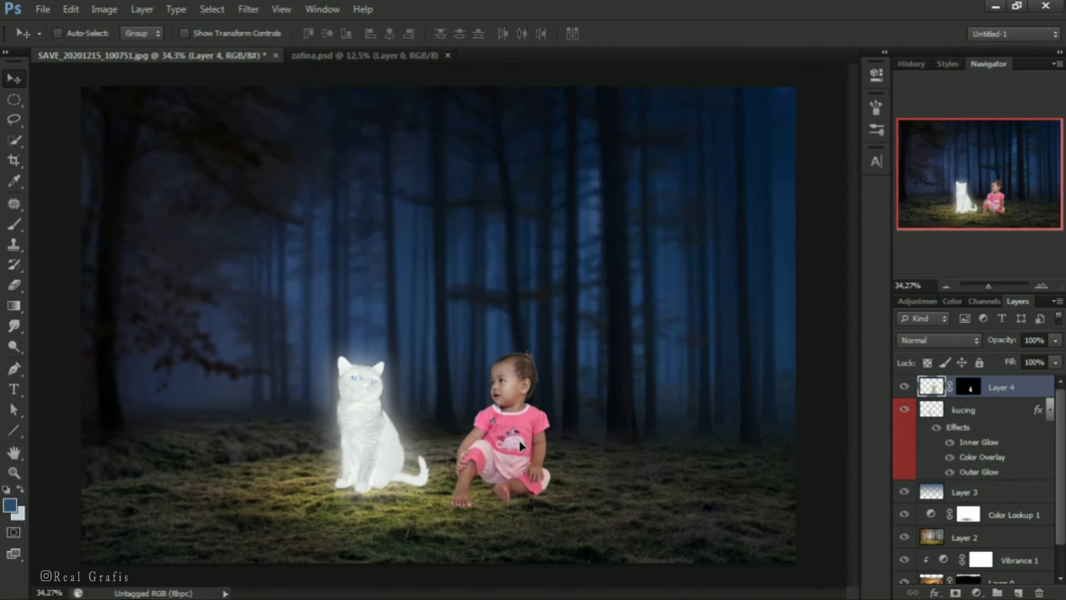
# Mark the child's layer with an orange colour label and rename it with the child's name
pyautogui.rightClick(904, 385)
pyautogui.click(982, 443)
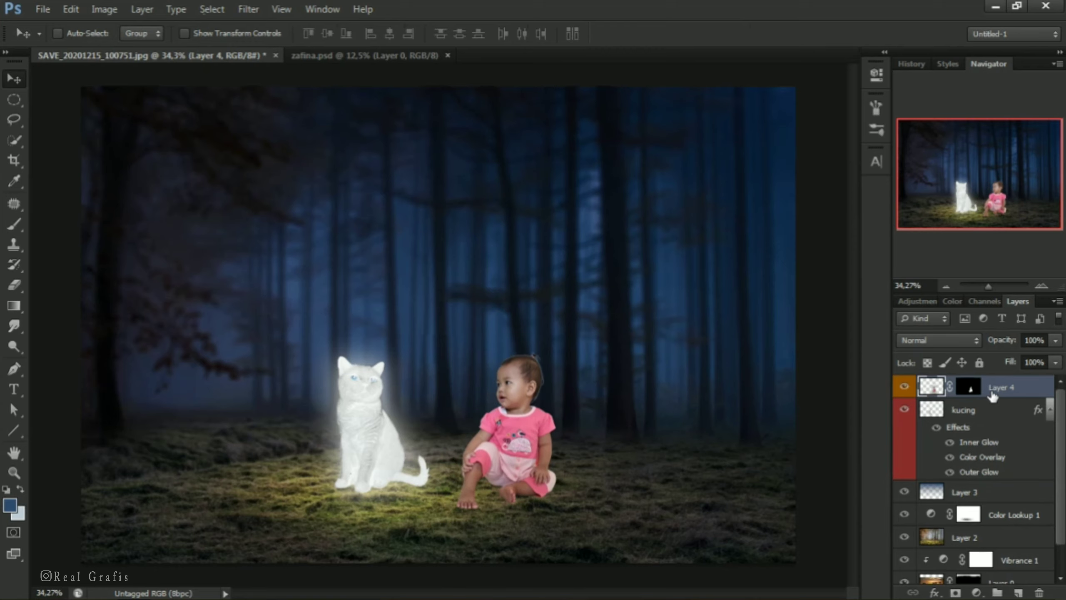
pyautogui.doubleClick(992, 388)
pyautogui.write('zafina')
pyautogui.press('Return')
# Target the child's layer mask and set up a grass-shaped brush at 339 px with 100% flow
pyautogui.click(977, 391)
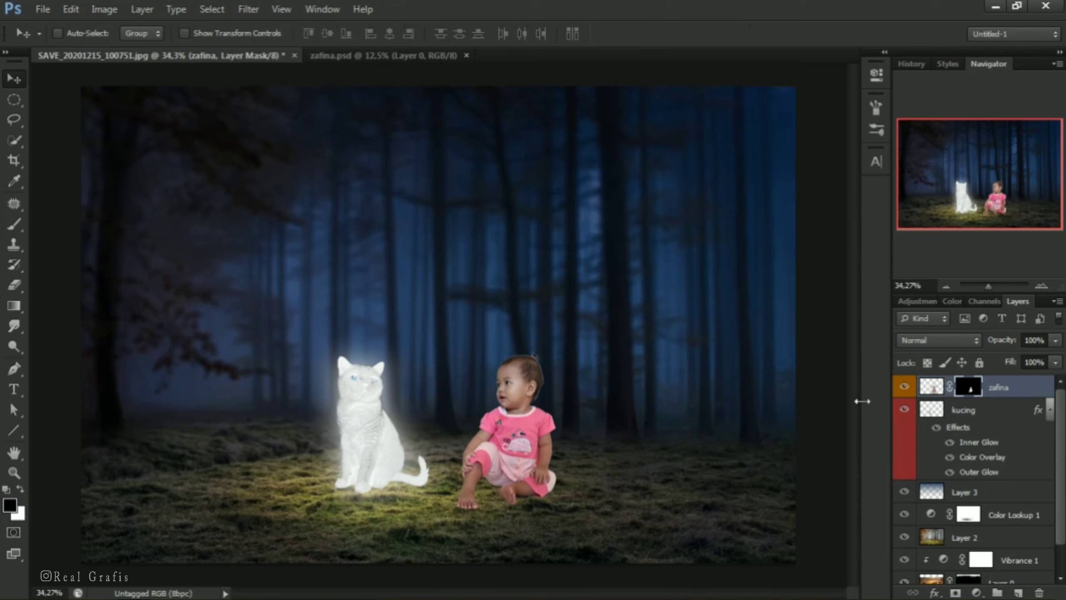
pyautogui.click(11, 223)
pyautogui.rightClick(452, 251)
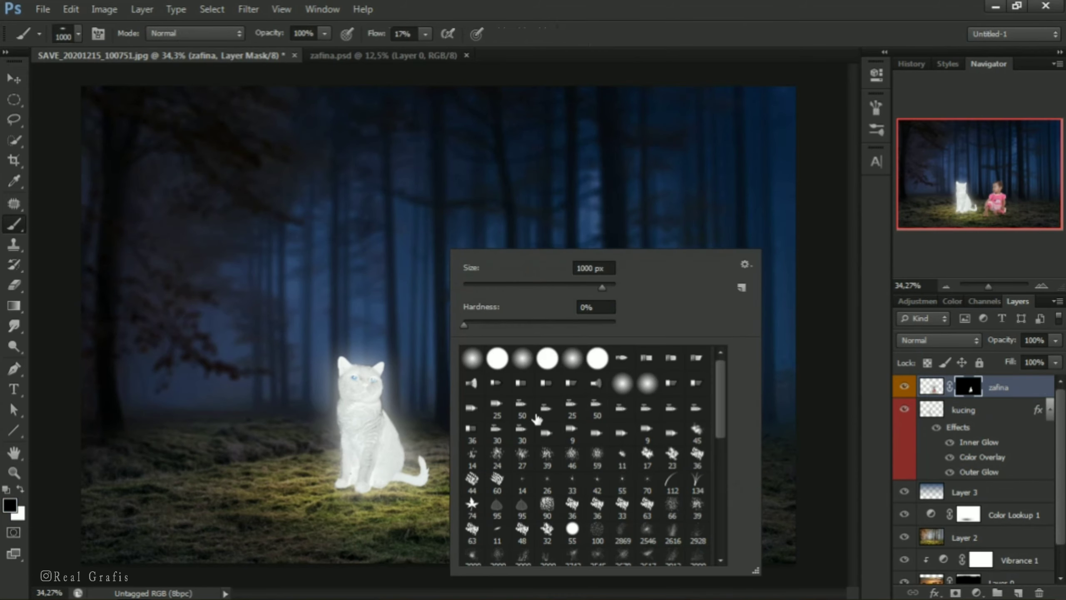
pyautogui.moveTo(719, 420); pyautogui.dragTo(720, 518)
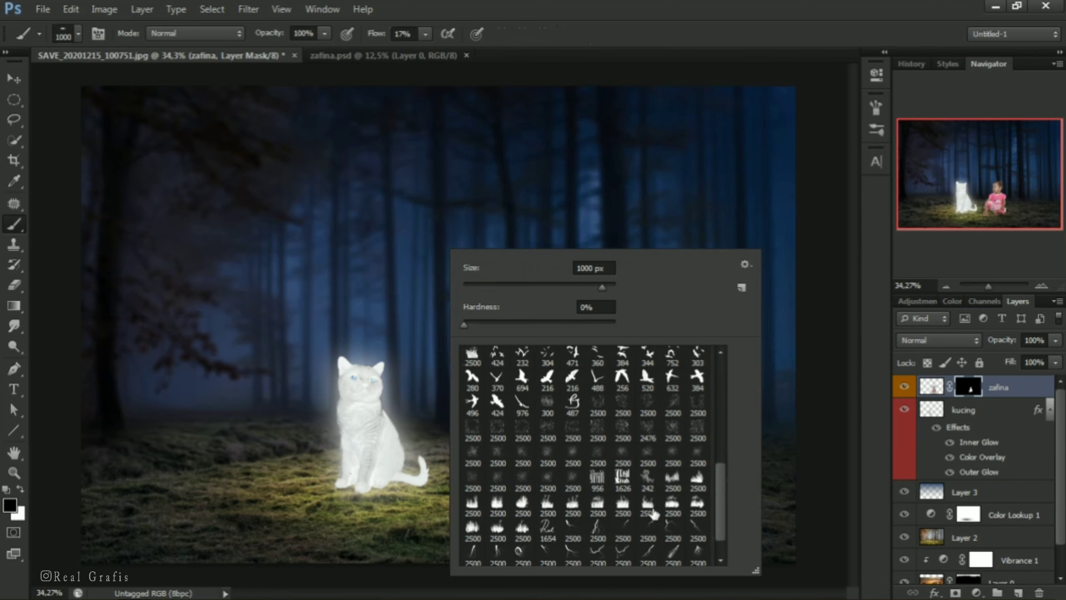
pyautogui.click(698, 480)
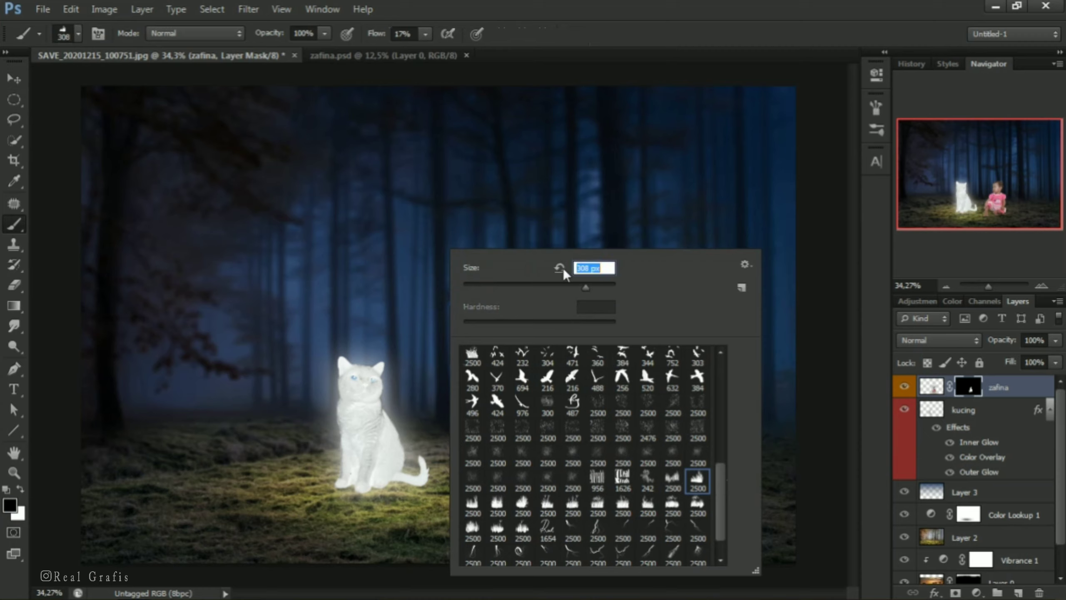
pyautogui.click(473, 529)
pyautogui.click(589, 289)
pyautogui.click(651, 35)
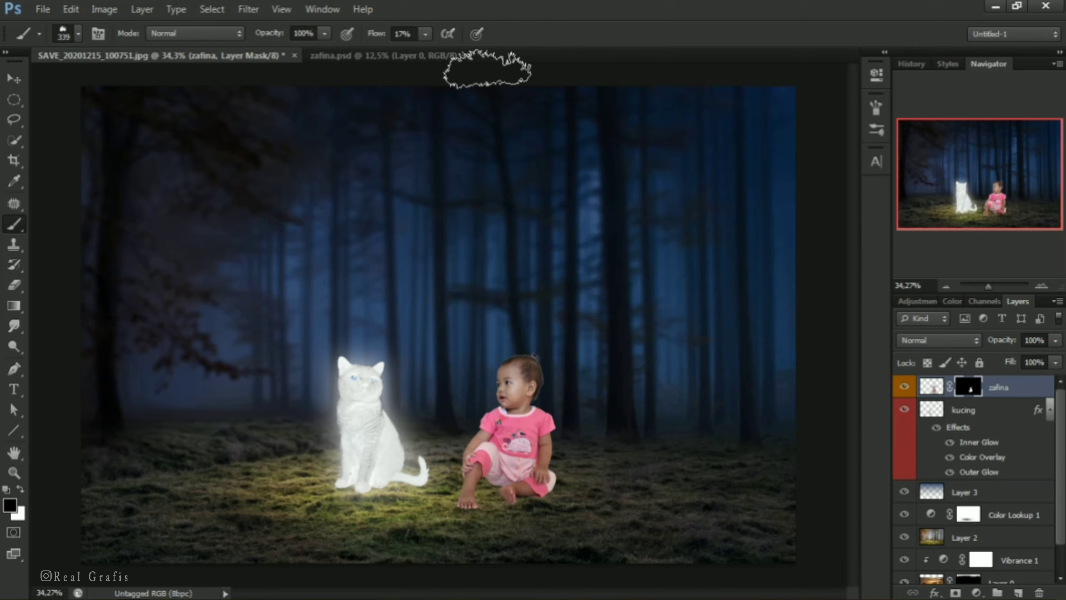
pyautogui.moveTo(374, 35); pyautogui.dragTo(425, 50)
# Paint grass blades into the mask along the underside of the bent knee with the grass brush at size 100
pyautogui.moveTo(521, 505); pyautogui.dragTo(618, 553)
pyautogui.press('[')
pyautogui.press('[')
pyautogui.press('[')
pyautogui.press('[')
pyautogui.press('[')
pyautogui.press('[')
pyautogui.press('[')
pyautogui.moveTo(634, 496)
pyautogui.mouseDown()
pyautogui.moveTo(649, 511)
pyautogui.moveTo(684, 514)
pyautogui.mouseUp()
pyautogui.moveTo(683, 541); pyautogui.dragTo(696, 465)
pyautogui.click(730, 391)
pyautogui.moveTo(731, 391)
pyautogui.mouseDown()
pyautogui.moveTo(695, 421)
pyautogui.moveTo(618, 452)
pyautogui.moveTo(583, 441)
pyautogui.moveTo(510, 460)
pyautogui.moveTo(547, 455)
pyautogui.mouseUp()
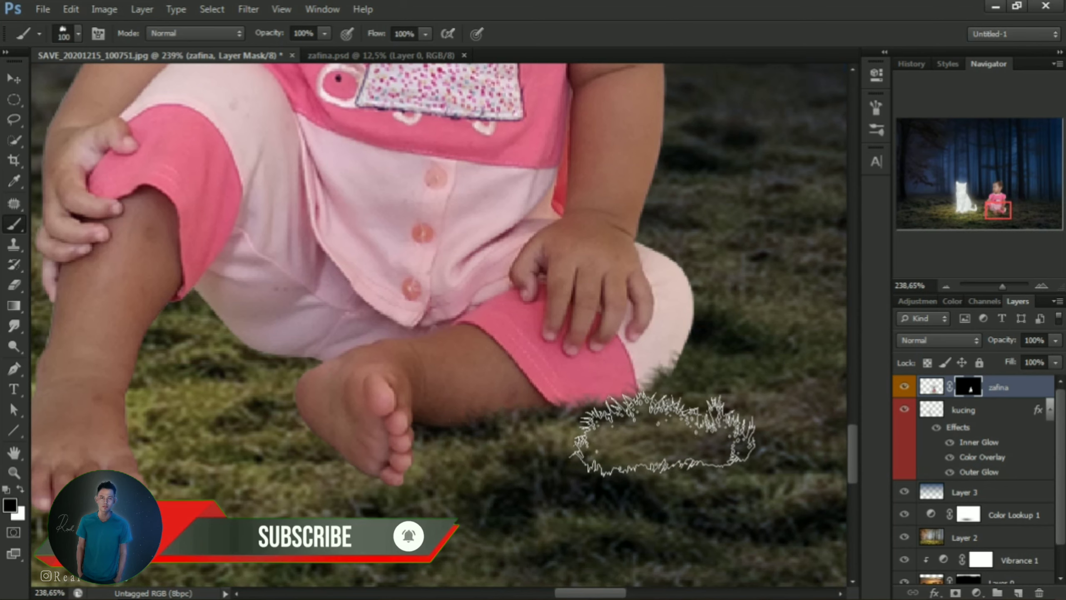
# Blend the underside of the shin into the grass on the mask, using the grass brush at sizes 35 and 25
pyautogui.scroll(3, 547, 453)
pyautogui.press('[')
pyautogui.press('[')
pyautogui.press('[')
pyautogui.press('[')
pyautogui.press('[')
pyautogui.press('[')
pyautogui.press('[')
pyautogui.press('[')
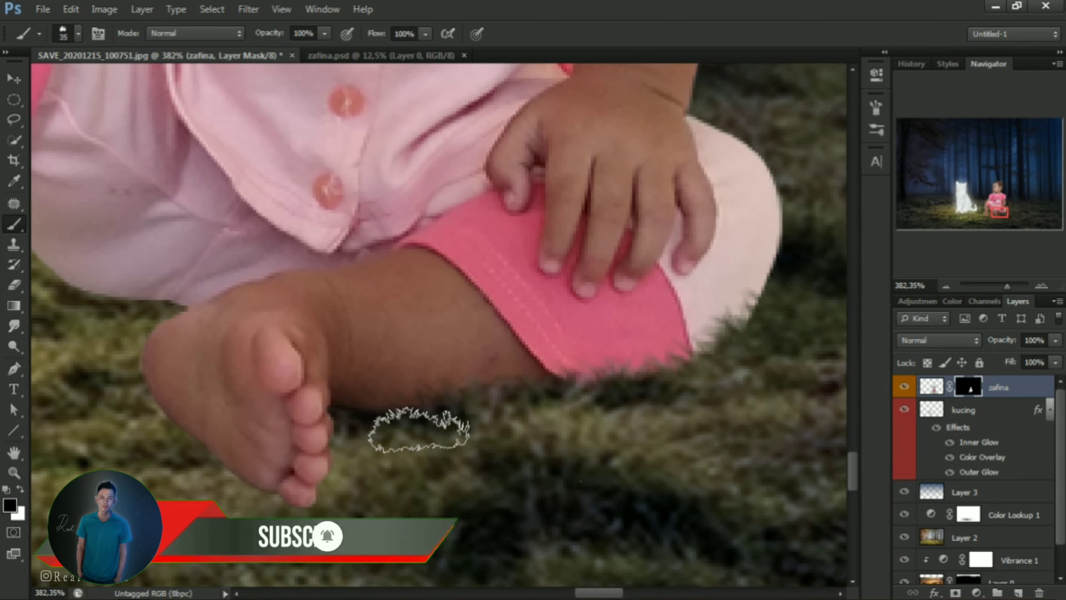
pyautogui.press(']')
pyautogui.press(']')
pyautogui.press(']')
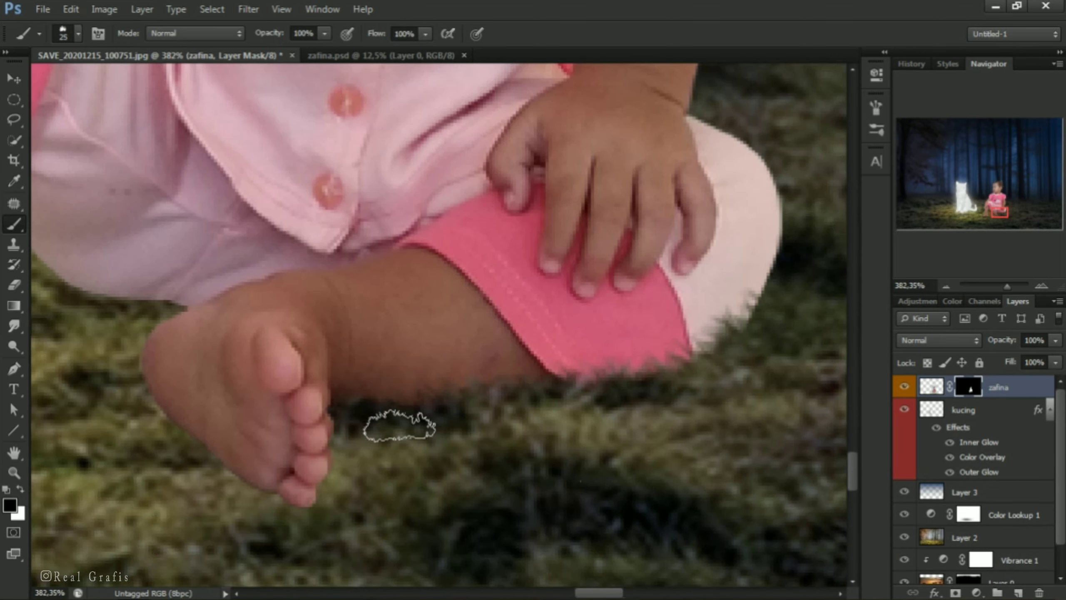
# Mask the toes and heel of the tucked foot into the grass with the grass brush at sizes 50 and 70
pyautogui.moveTo(451, 461); pyautogui.dragTo(644, 404)
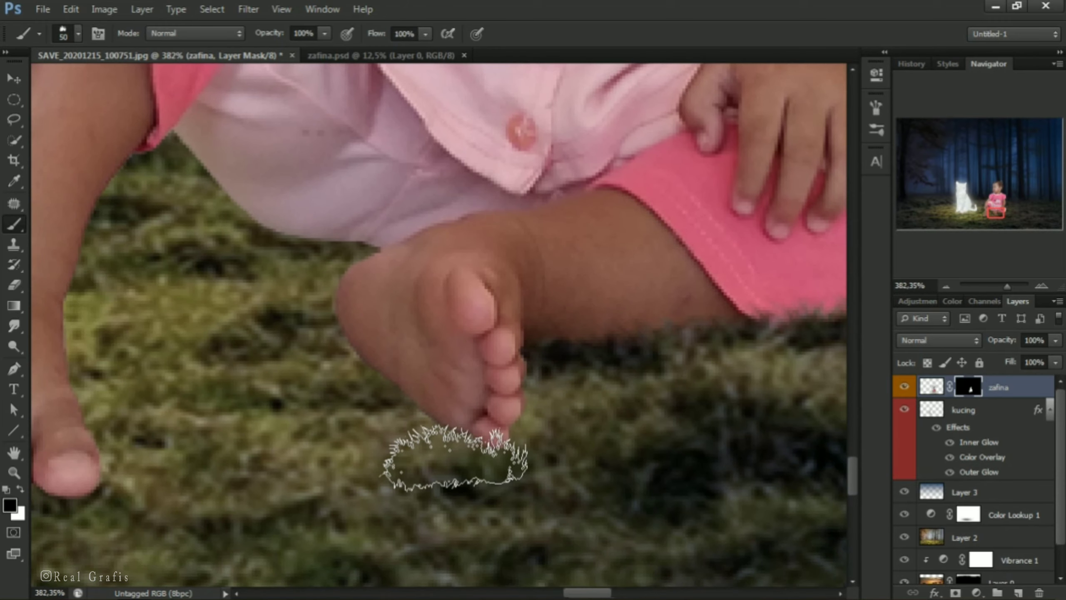
pyautogui.press(']')
pyautogui.press(']')
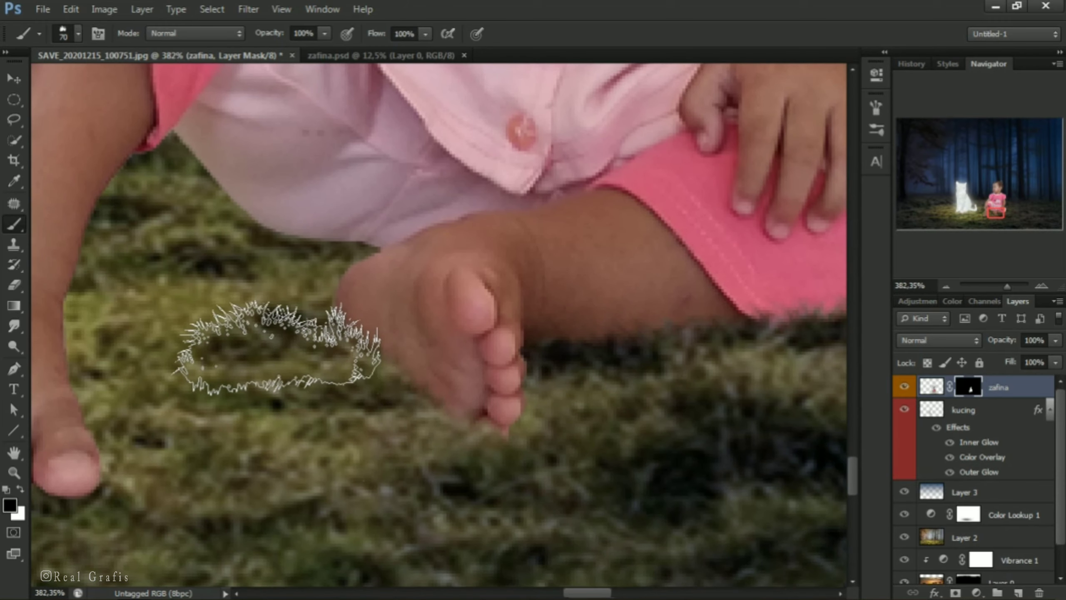
# Roughen the mask along the trouser seat beside the heel with the grass brush at sizes 15 to 40
pyautogui.moveTo(417, 429)
pyautogui.mouseDown()
pyautogui.moveTo(525, 500)
pyautogui.moveTo(508, 492)
pyautogui.mouseUp()
pyautogui.press('[')
pyautogui.press('[')
pyautogui.press('[')
pyautogui.press('[')
pyautogui.press('[')
pyautogui.press('[')
pyautogui.press('[')
pyautogui.press('[')
pyautogui.press('[')
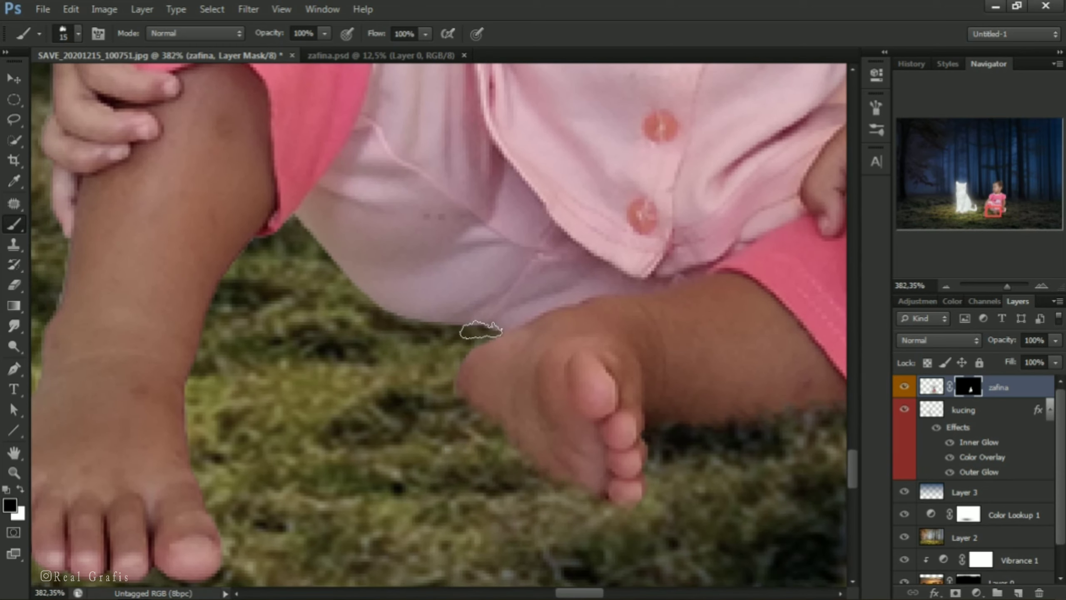
pyautogui.press(']')
pyautogui.press(']')
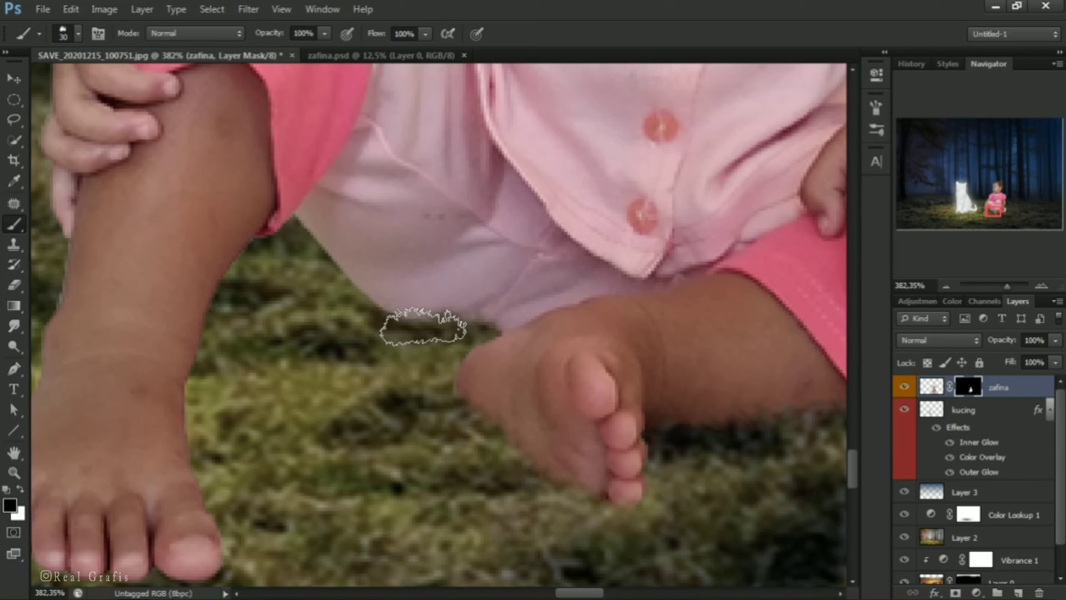
pyautogui.press(']')
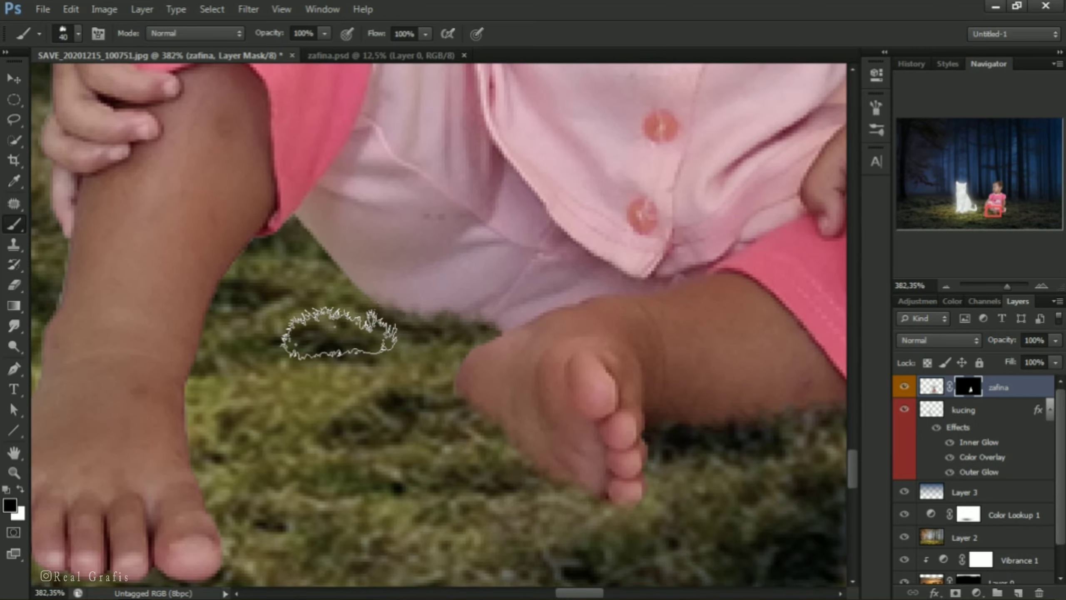
# Blend the toes of the front foot into the grass on the mask with the grass brush at size 80
pyautogui.moveTo(378, 385); pyautogui.dragTo(359, 381)
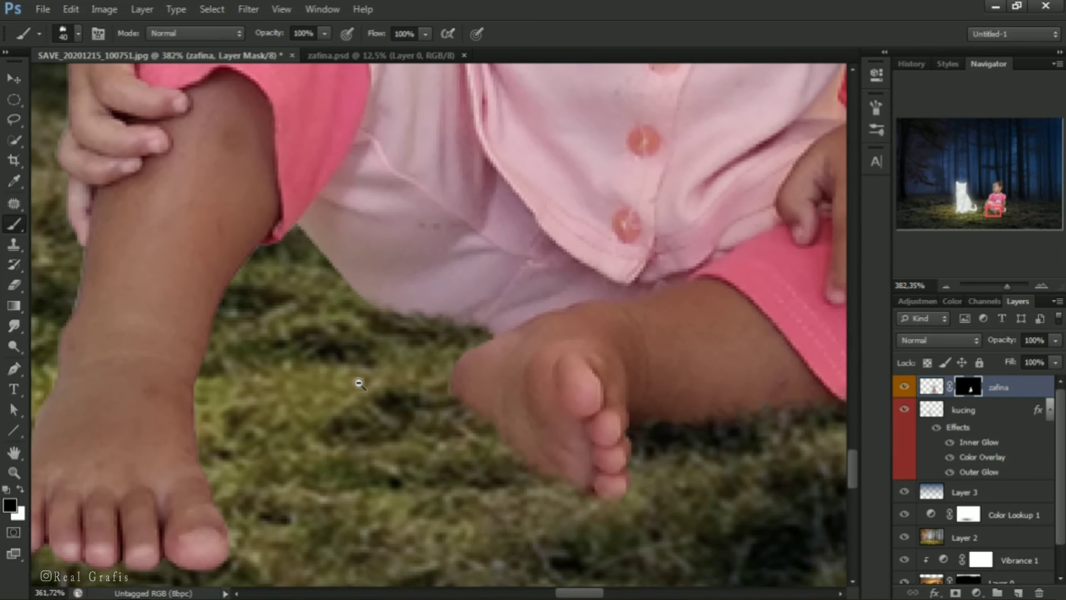
pyautogui.moveTo(293, 445); pyautogui.dragTo(570, 312)
pyautogui.moveTo(568, 313); pyautogui.dragTo(515, 341)
pyautogui.press(']')
pyautogui.press(']')
pyautogui.press(']')
pyautogui.press(']')
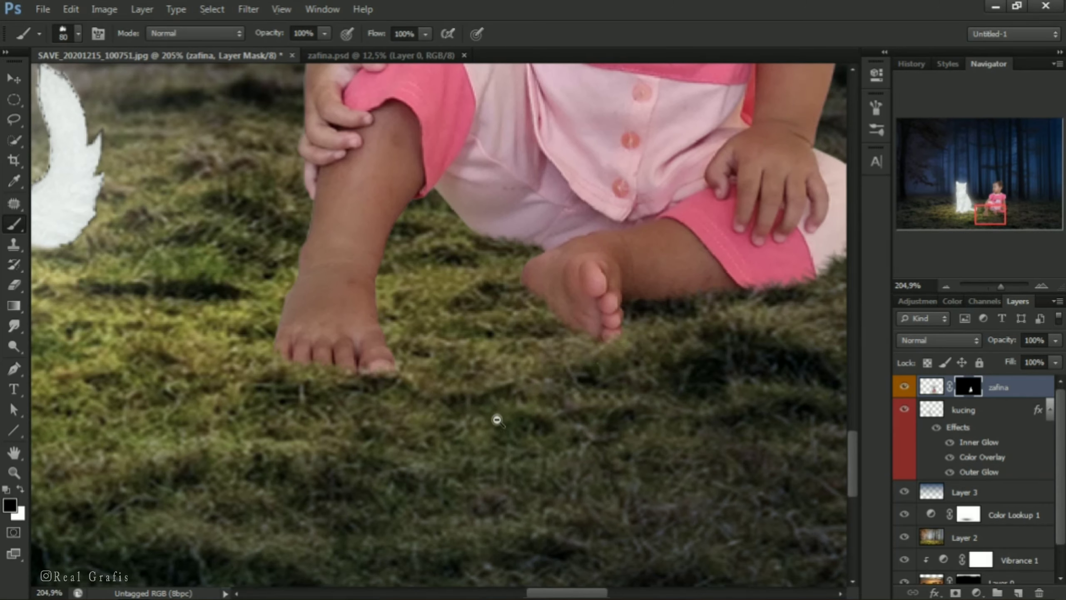
pyautogui.moveTo(498, 420); pyautogui.dragTo(437, 415)
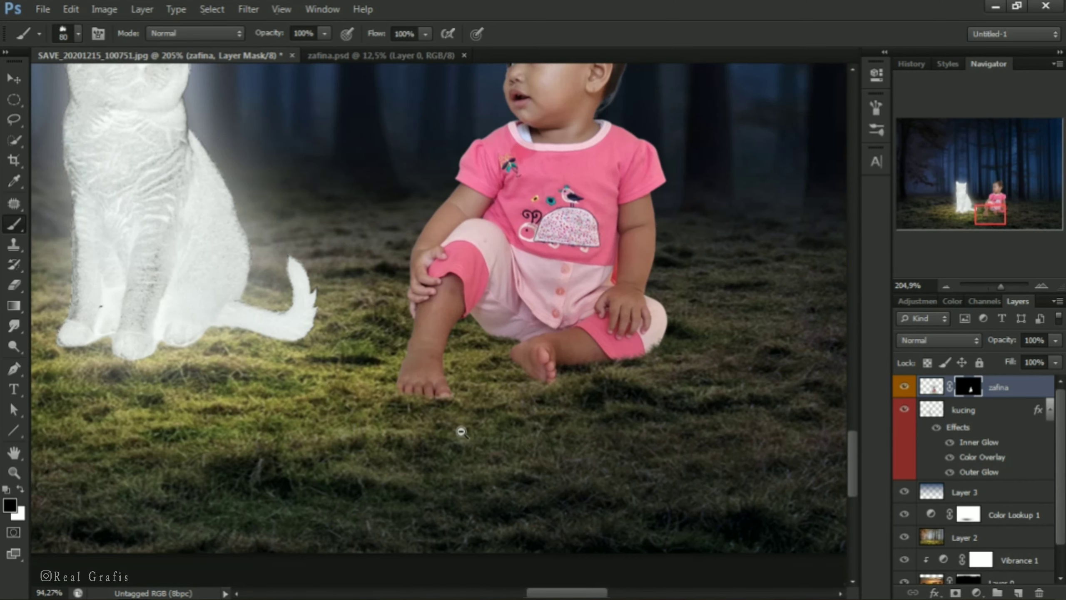
pyautogui.moveTo(484, 460); pyautogui.dragTo(465, 456)
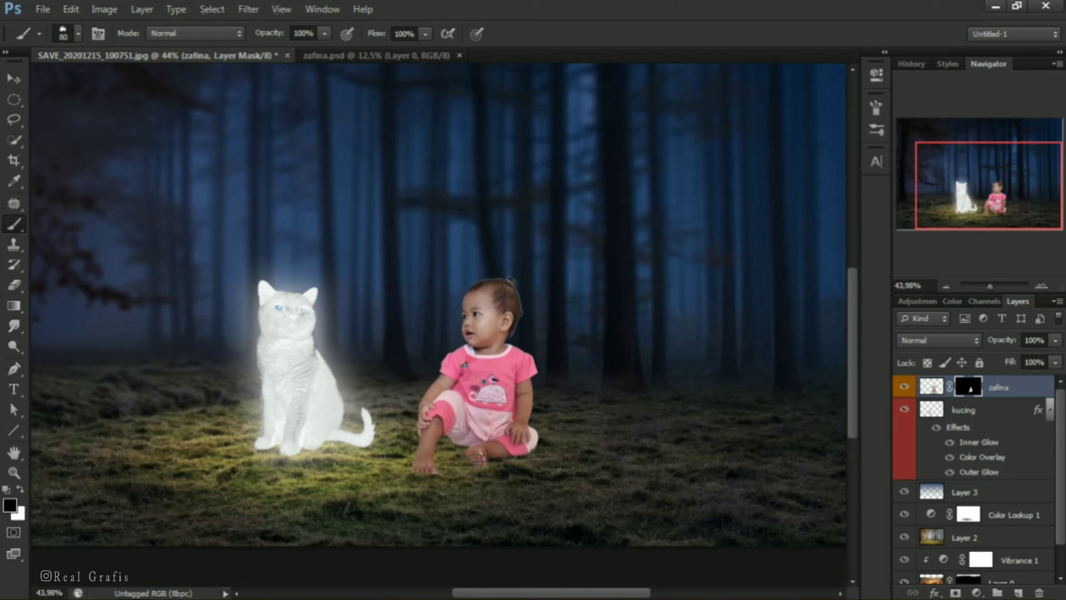
pyautogui.hotkey('ctrl', '0')
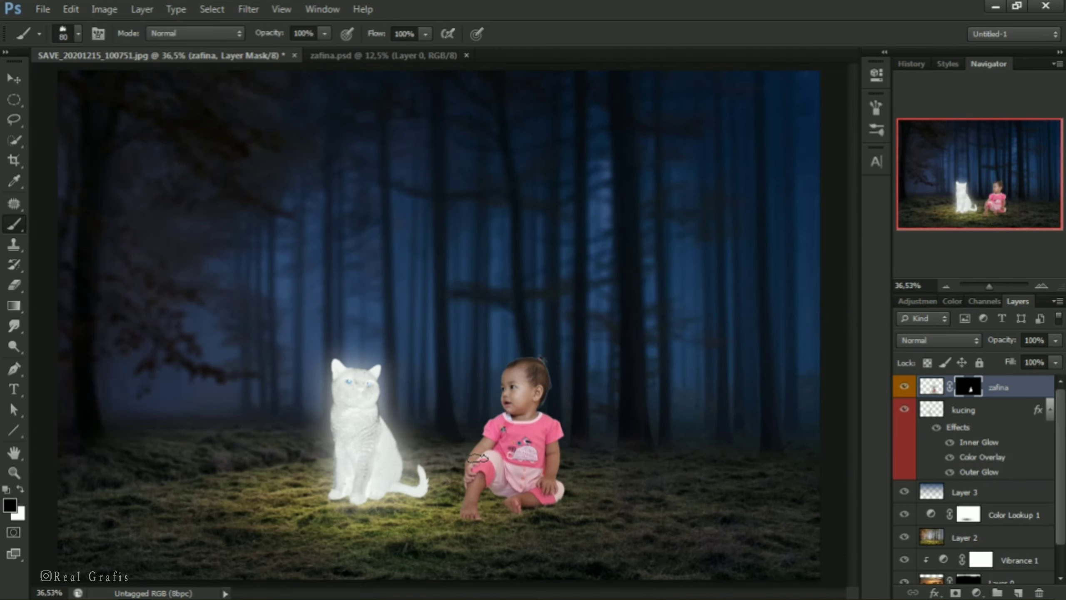
# Add a Hue/Saturation adjustment clipped to the child's layer and slightly lower the saturation of the Reds
pyautogui.click(975, 593)
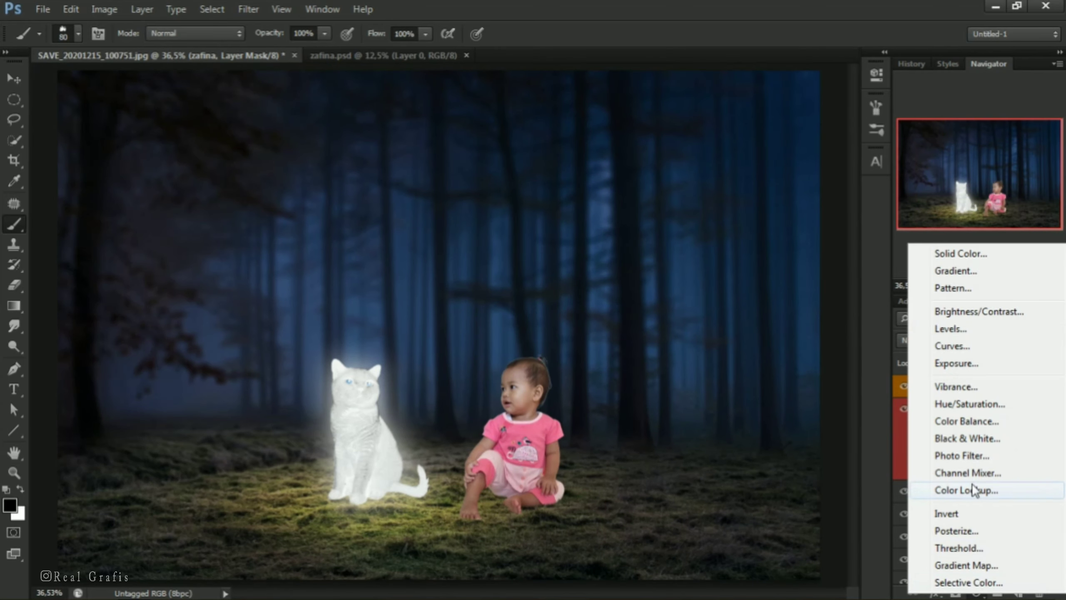
pyautogui.click(963, 402)
pyautogui.click(739, 383)
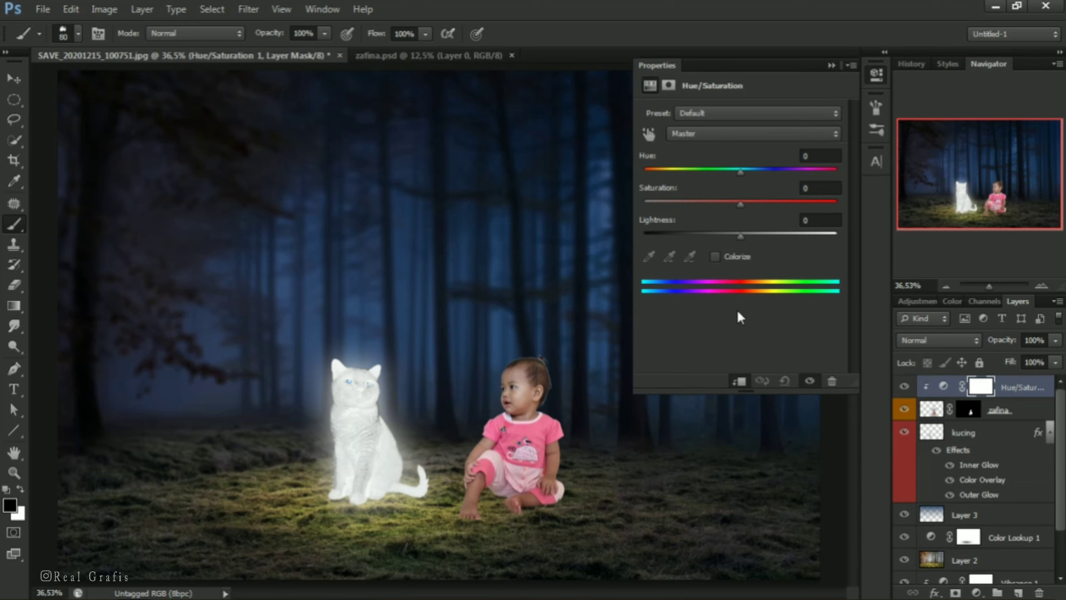
pyautogui.click(726, 134)
pyautogui.click(723, 168)
pyautogui.moveTo(741, 203); pyautogui.dragTo(731, 205)
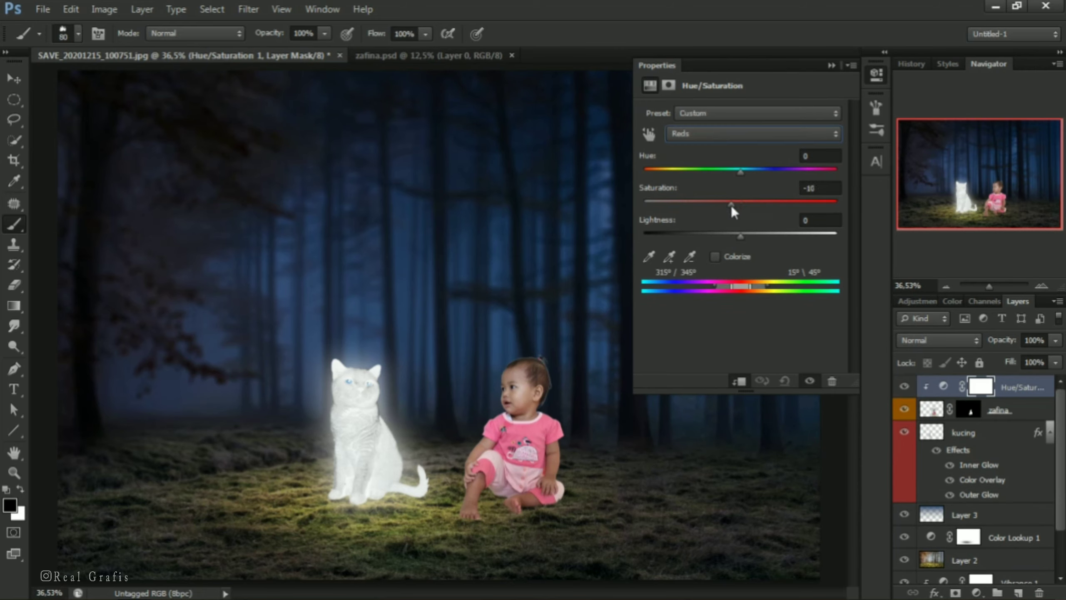
pyautogui.click(816, 189)
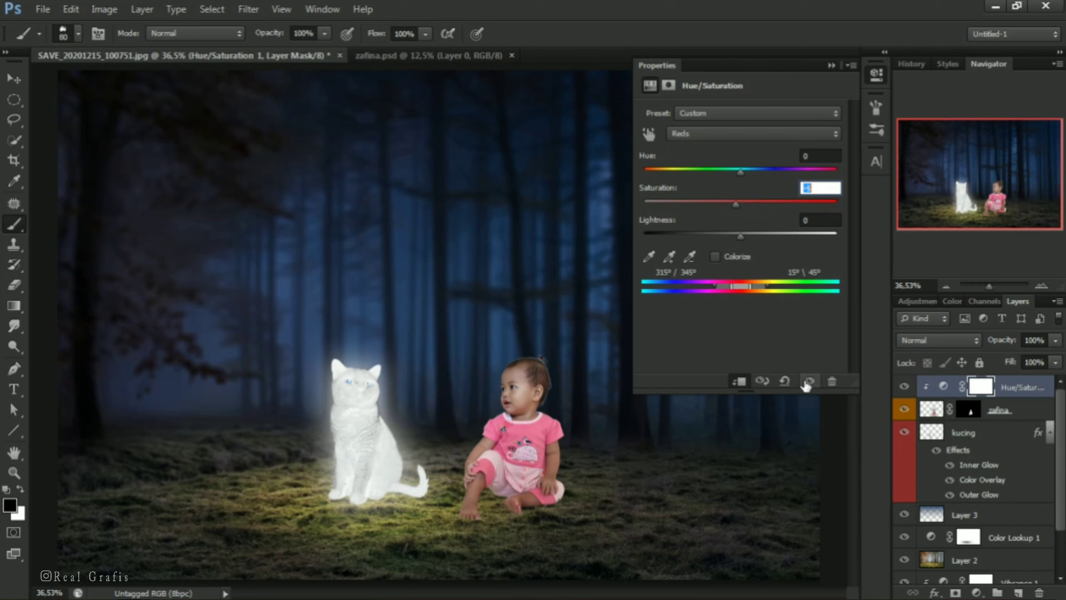
pyautogui.click(830, 64)
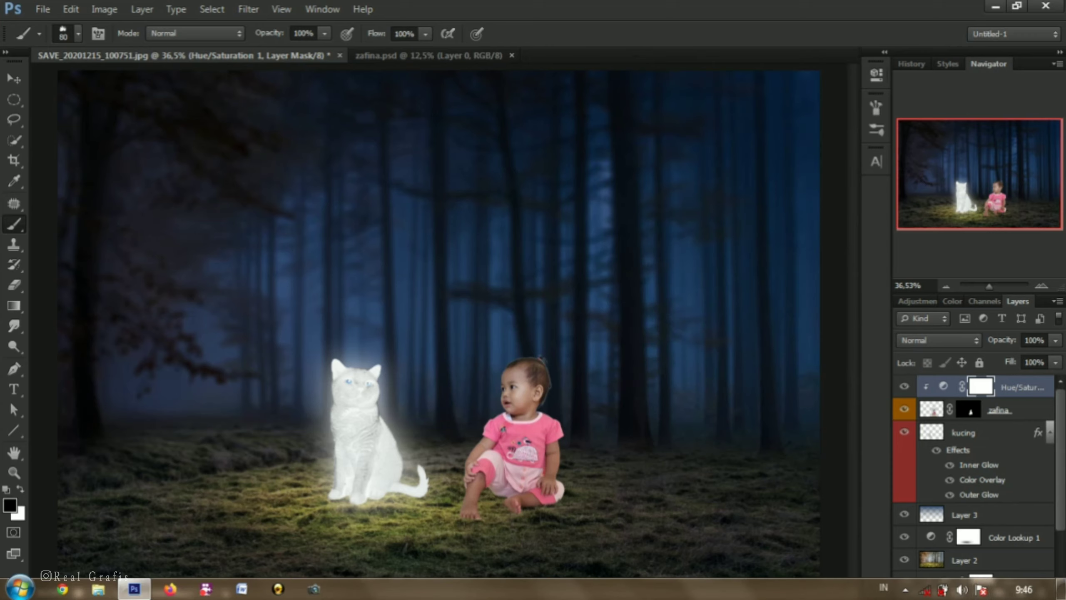
# Add a Color Balance adjustment clipped to the child, with midtones at -3 cyan-red and +15 yellow-blue
pyautogui.click(976, 592)
pyautogui.click(969, 422)
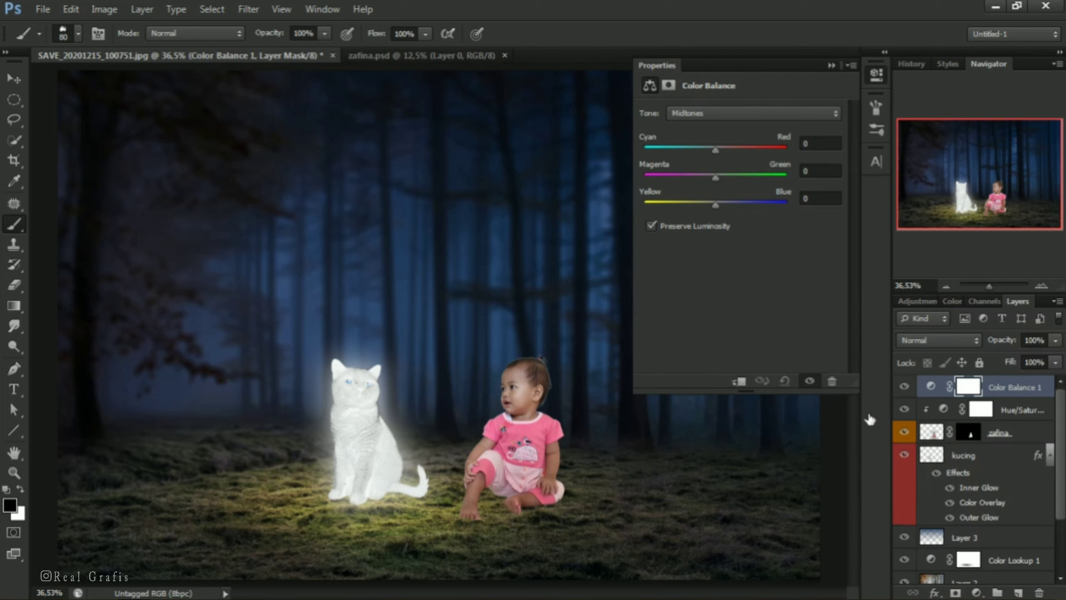
pyautogui.click(738, 381)
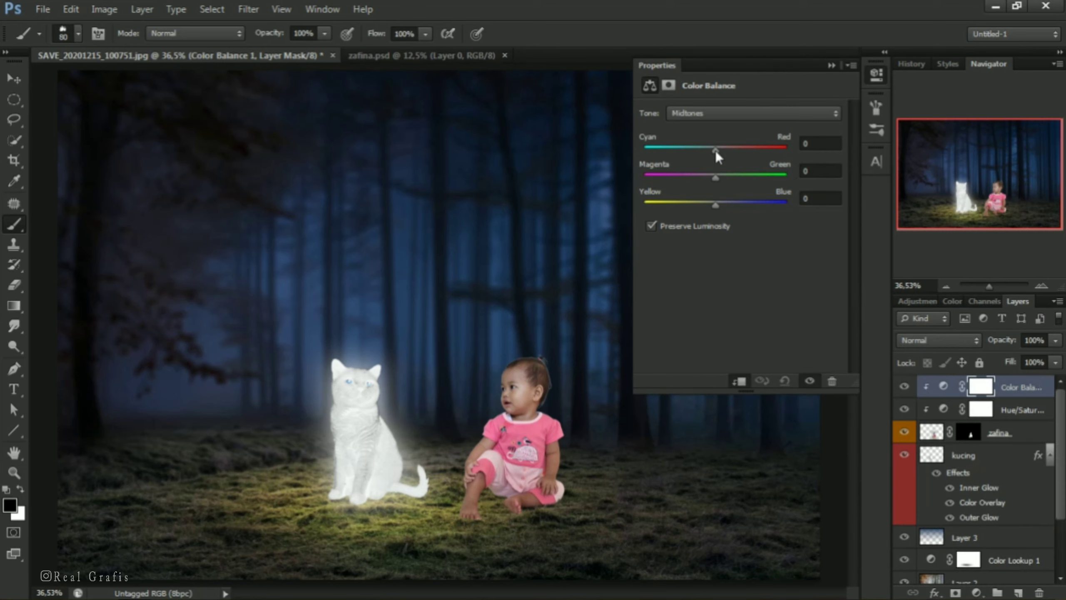
pyautogui.moveTo(714, 150); pyautogui.dragTo(719, 148)
pyautogui.press('Up')
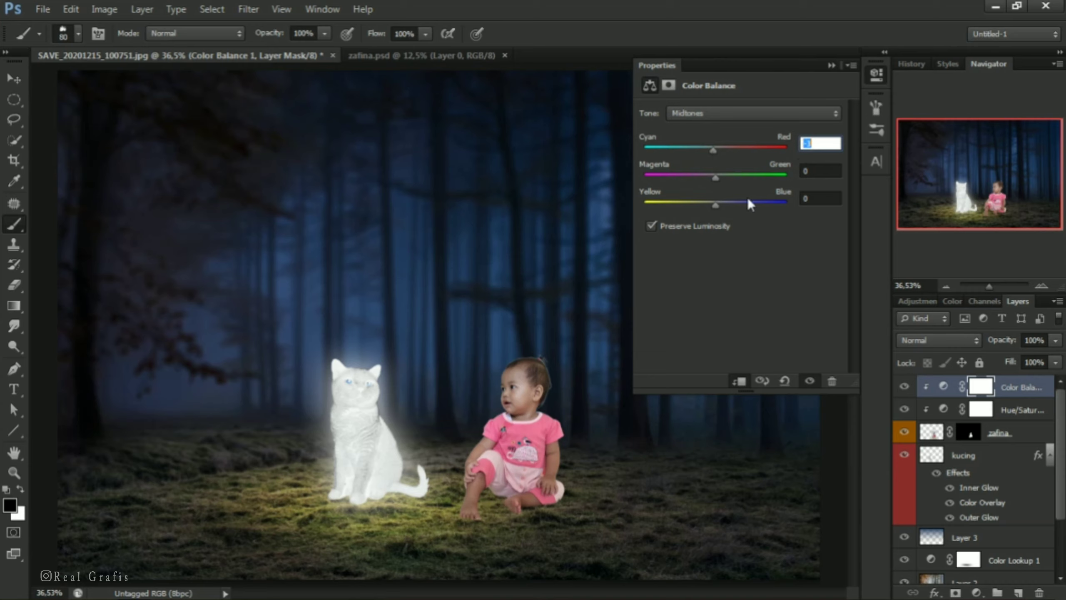
pyautogui.moveTo(715, 204); pyautogui.dragTo(728, 206)
pyautogui.click(802, 197)
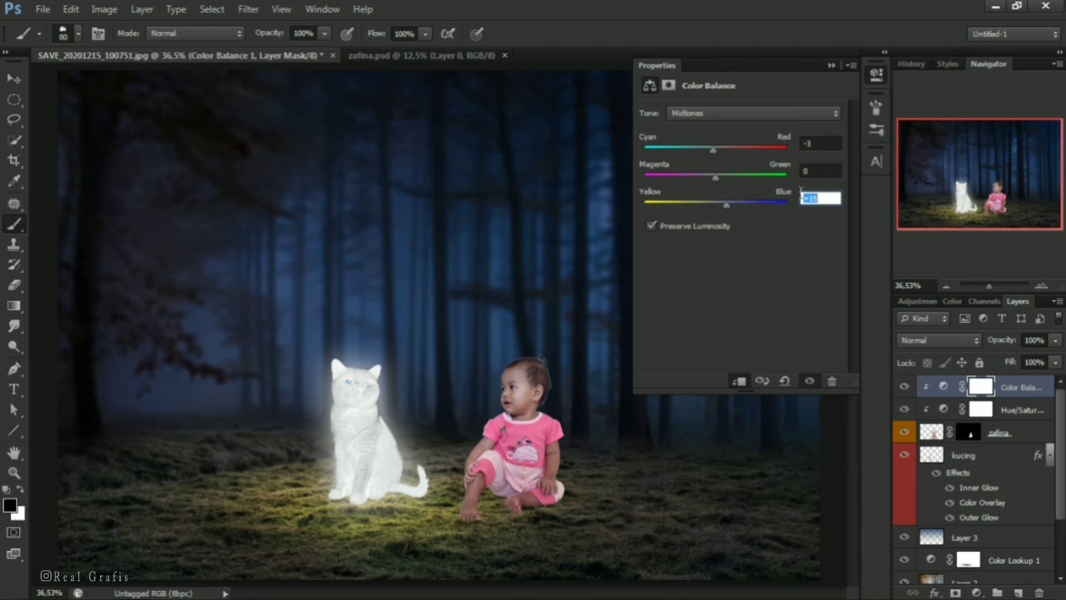
# Set the Color Balance highlights to +8 on the yellow-blue axis
pyautogui.click(728, 112)
pyautogui.click(726, 150)
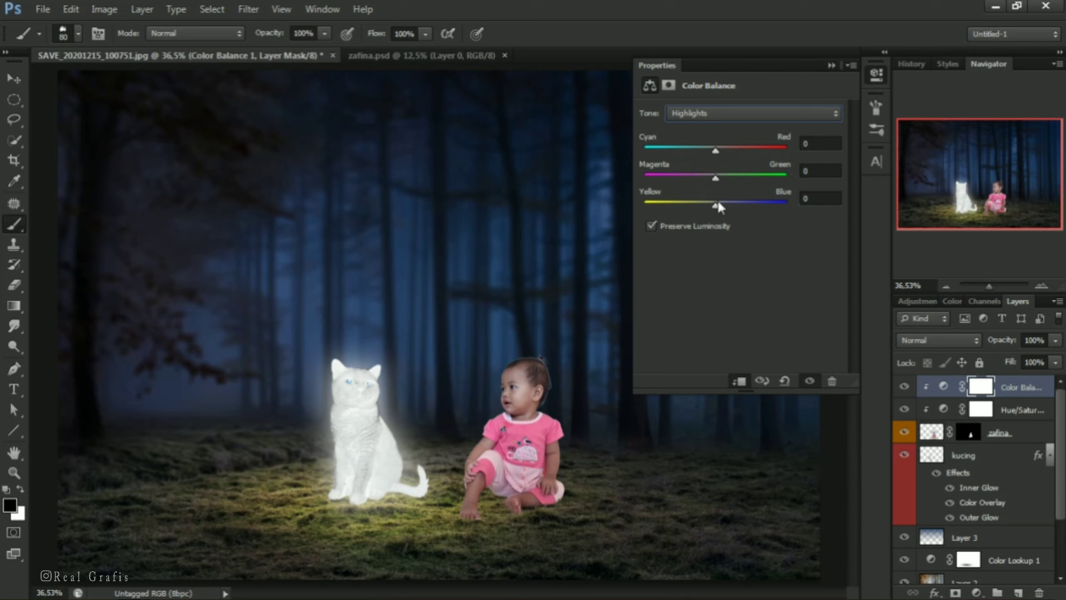
pyautogui.moveTo(718, 201); pyautogui.dragTo(723, 204)
pyautogui.click(825, 200)
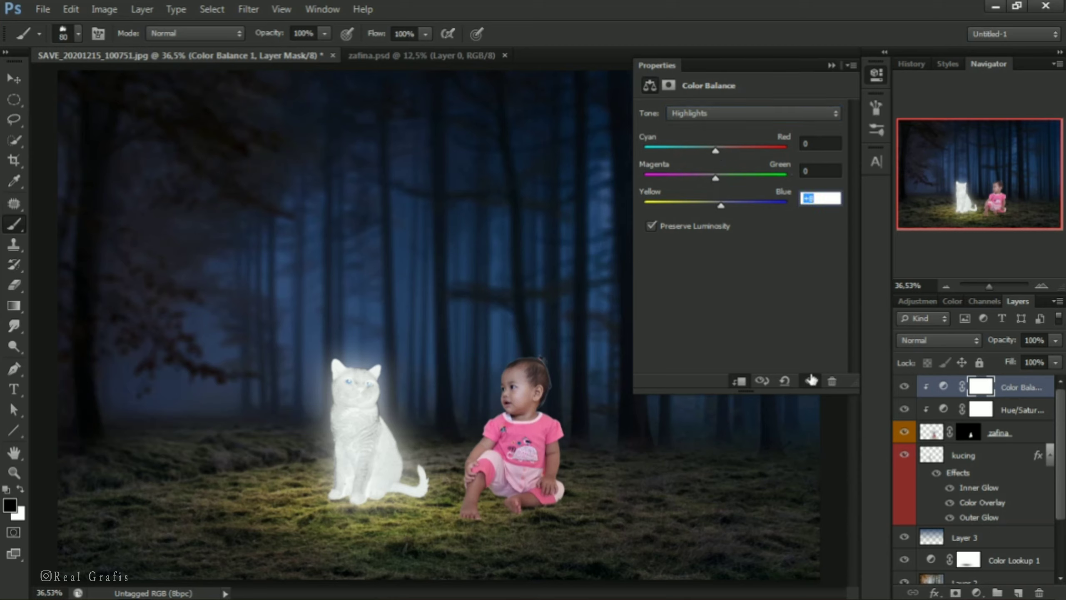
pyautogui.click(831, 65)
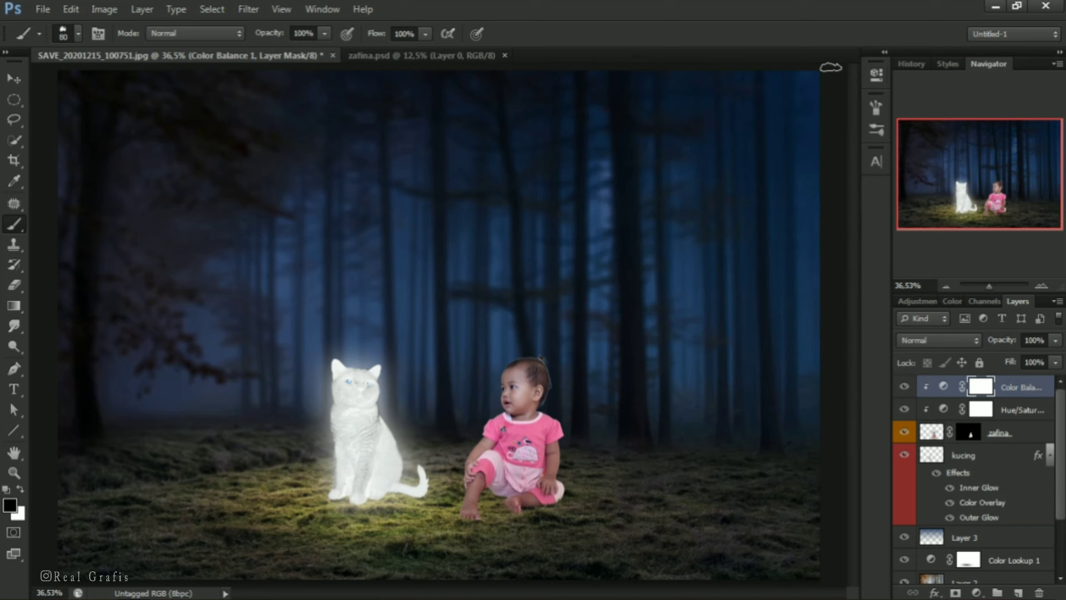
# Add a Curves adjustment clipped to the child, lowering the white point to output 122 and setting a midpoint at input 122, output 52
pyautogui.click(977, 592)
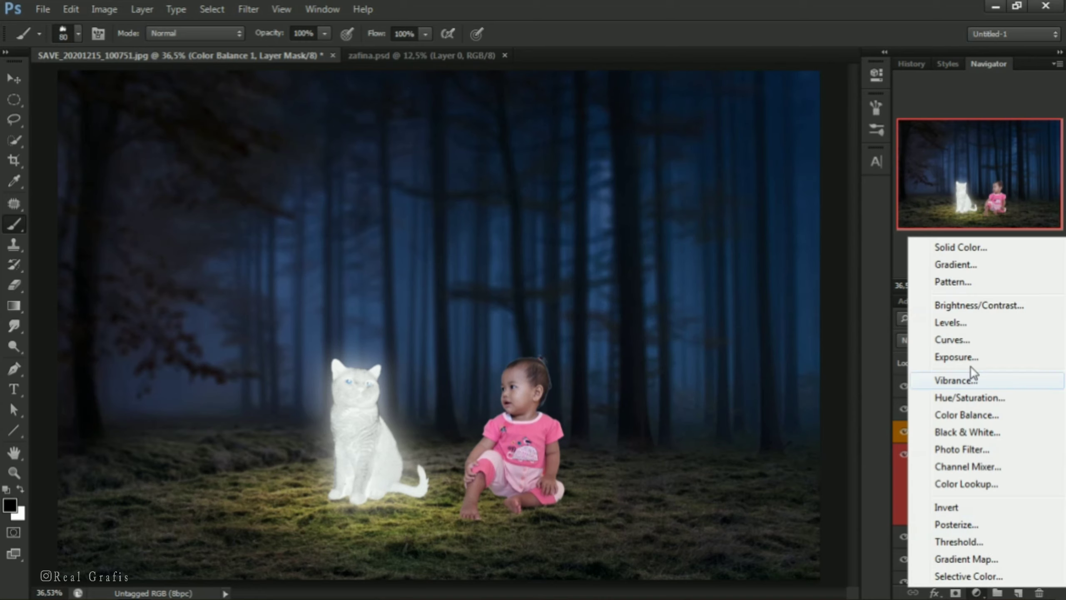
pyautogui.click(954, 341)
pyautogui.moveTo(836, 150); pyautogui.dragTo(839, 234)
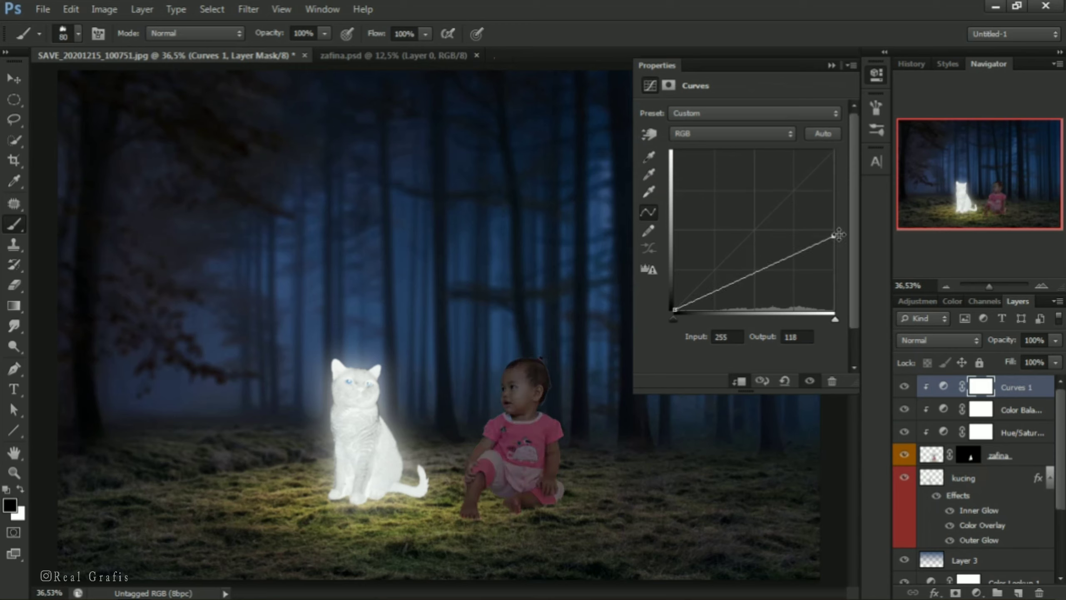
pyautogui.click(751, 277)
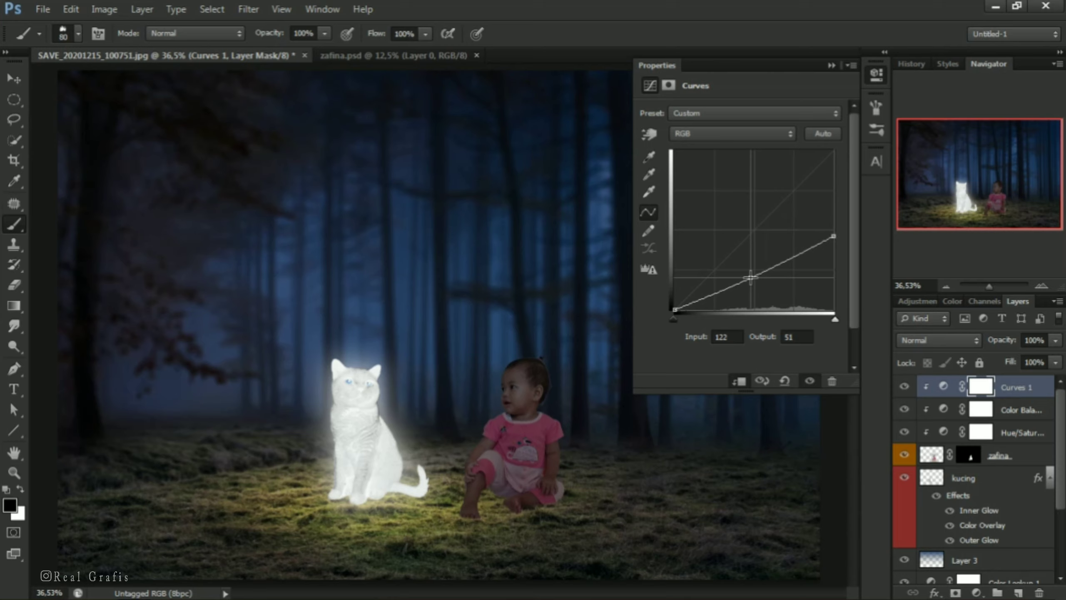
pyautogui.moveTo(750, 277); pyautogui.dragTo(750, 276)
pyautogui.click(806, 379)
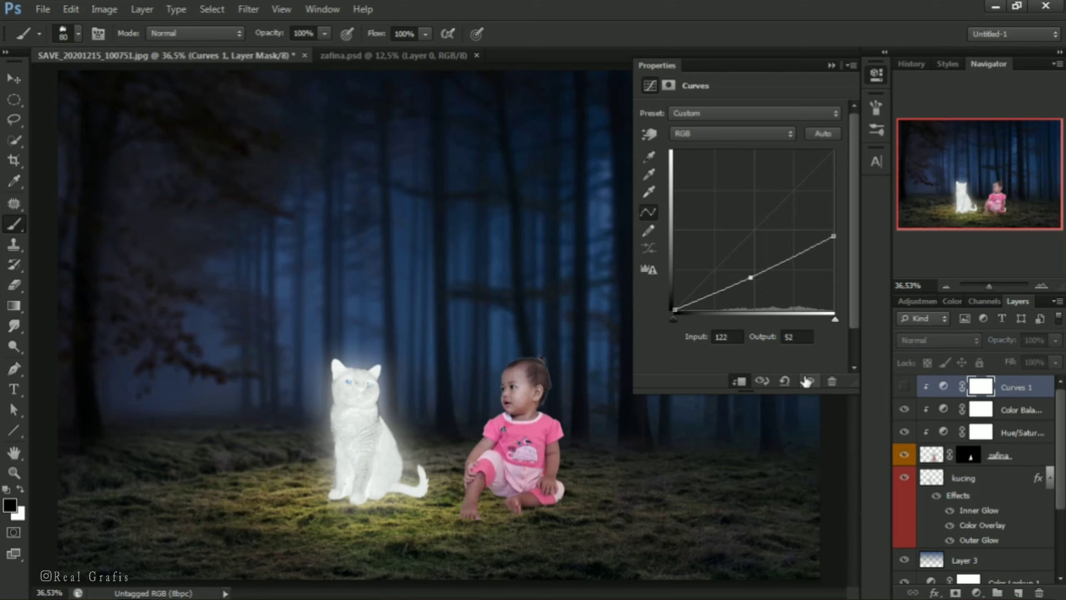
pyautogui.click(806, 380)
pyautogui.moveTo(833, 236); pyautogui.dragTo(833, 234)
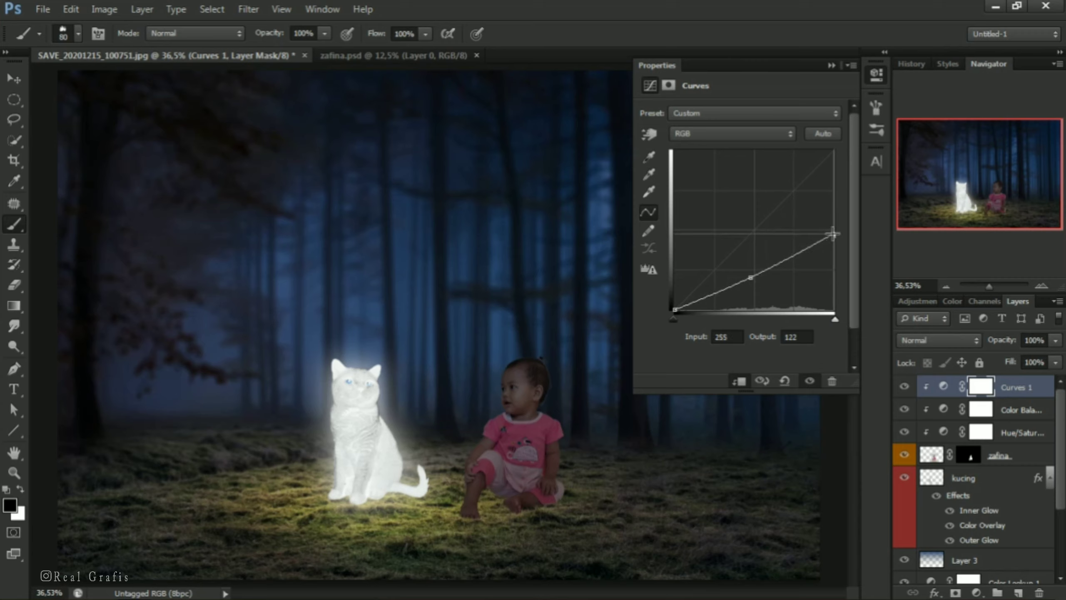
pyautogui.click(831, 65)
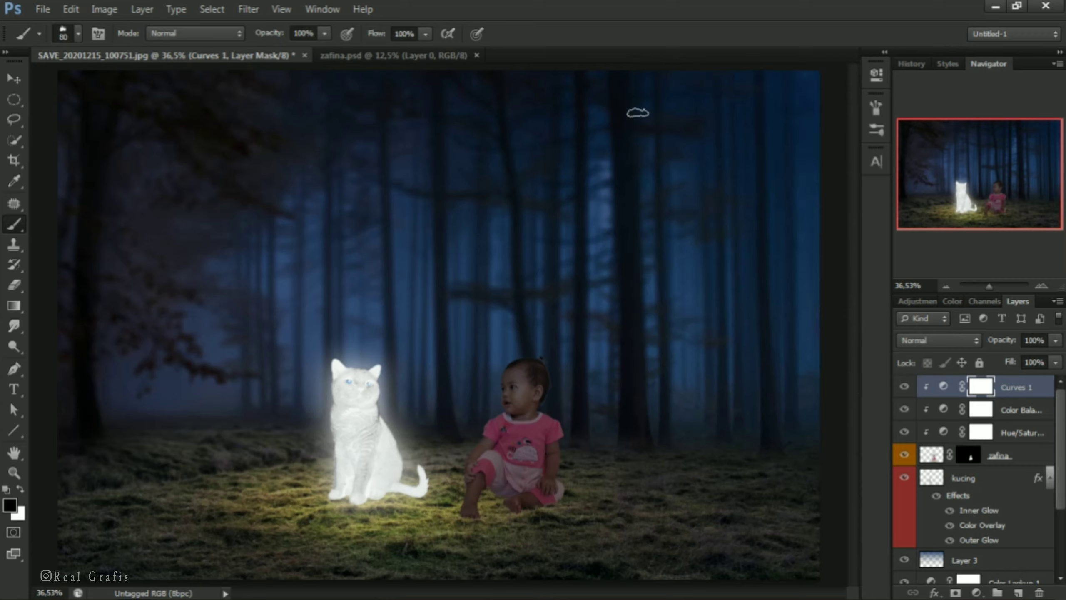
# Switch to a soft round brush at size 80 with the flow set to 12%
pyautogui.rightClick(503, 200)
pyautogui.scroll(5, 653, 323)
pyautogui.click(435, 284)
pyautogui.click(504, 35)
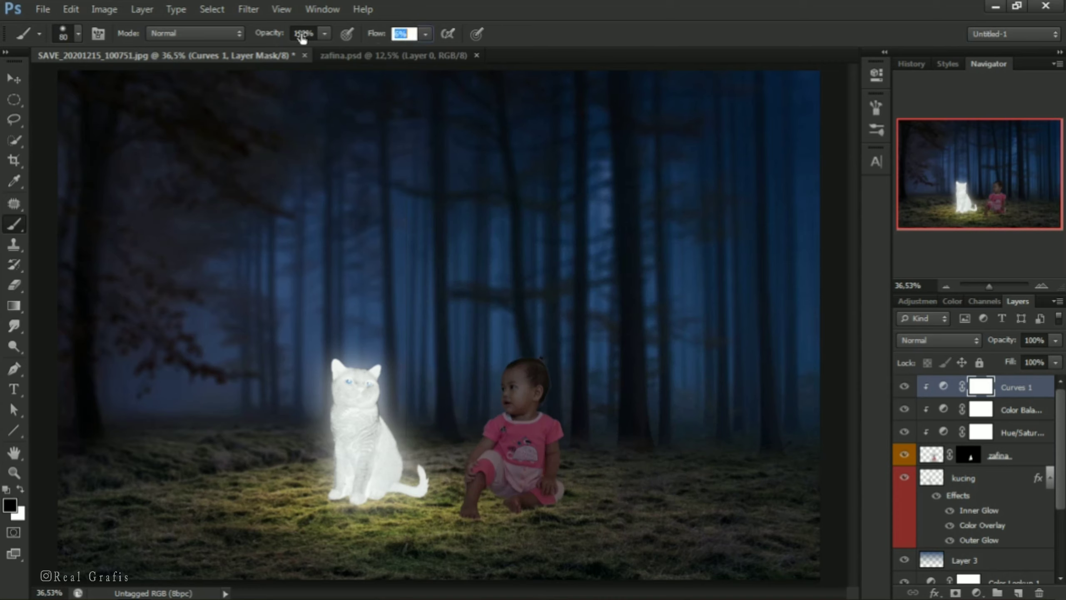
pyautogui.moveTo(308, 38); pyautogui.dragTo(307, 38)
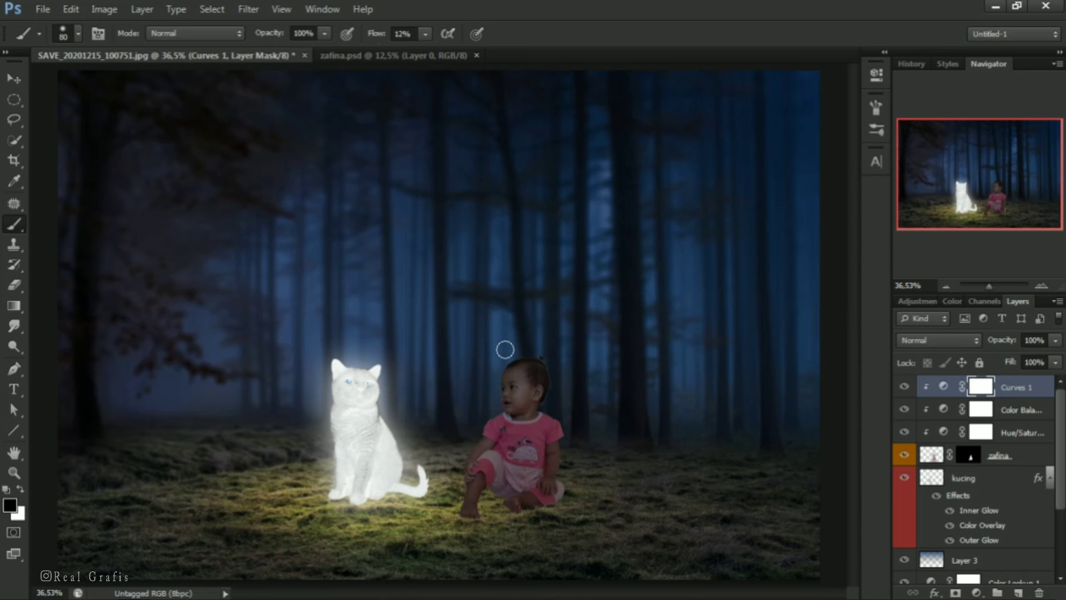
# Paint black on the Curves mask along the child's face, arm and leg facing the cat, with the brush at sizes 100 and 80
pyautogui.moveTo(520, 428); pyautogui.dragTo(585, 475)
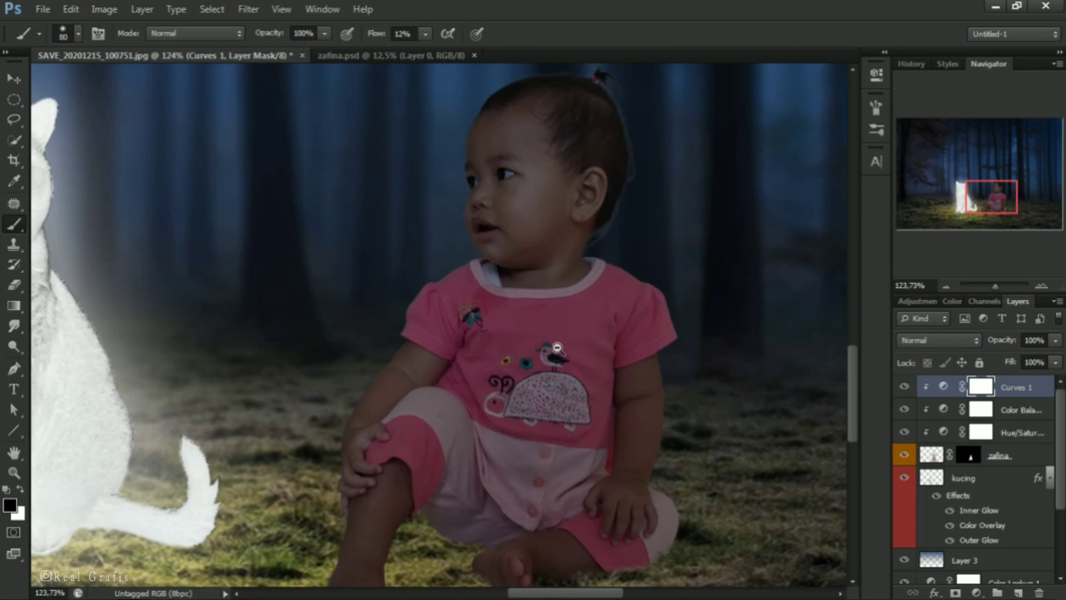
pyautogui.moveTo(557, 347); pyautogui.dragTo(550, 338)
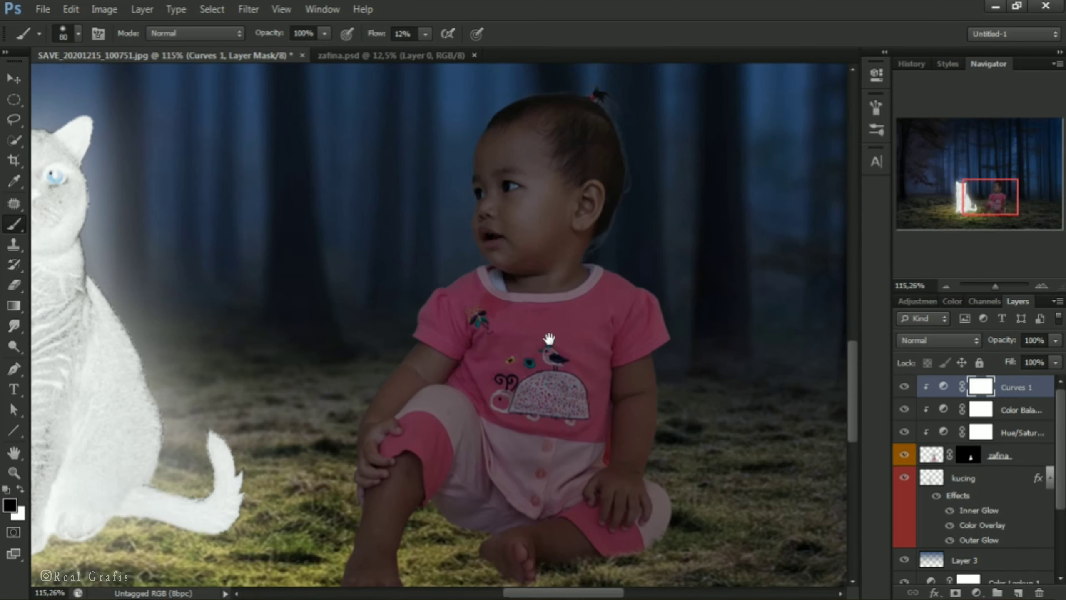
pyautogui.hotkey('ctrl', '1')
pyautogui.press(']')
pyautogui.press(']')
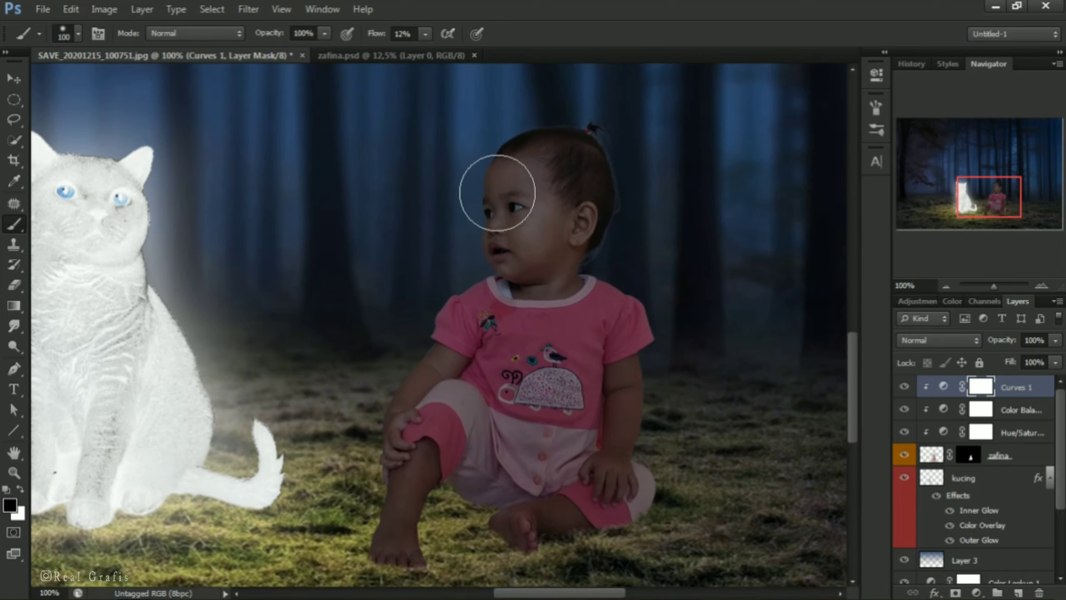
pyautogui.moveTo(492, 231)
pyautogui.mouseDown()
pyautogui.moveTo(502, 259)
pyautogui.moveTo(518, 224)
pyautogui.moveTo(498, 169)
pyautogui.moveTo(468, 287)
pyautogui.moveTo(482, 290)
pyautogui.moveTo(407, 372)
pyautogui.moveTo(388, 412)
pyautogui.moveTo(467, 402)
pyautogui.moveTo(443, 402)
pyautogui.moveTo(396, 506)
pyautogui.moveTo(407, 549)
pyautogui.moveTo(393, 533)
pyautogui.moveTo(389, 444)
pyautogui.moveTo(384, 552)
pyautogui.mouseUp()
pyautogui.press('[')
pyautogui.press('[')
pyautogui.press('[')
pyautogui.press(']')
pyautogui.moveTo(416, 437)
pyautogui.mouseDown()
pyautogui.moveTo(444, 337)
pyautogui.moveTo(399, 471)
pyautogui.moveTo(398, 415)
pyautogui.mouseUp()
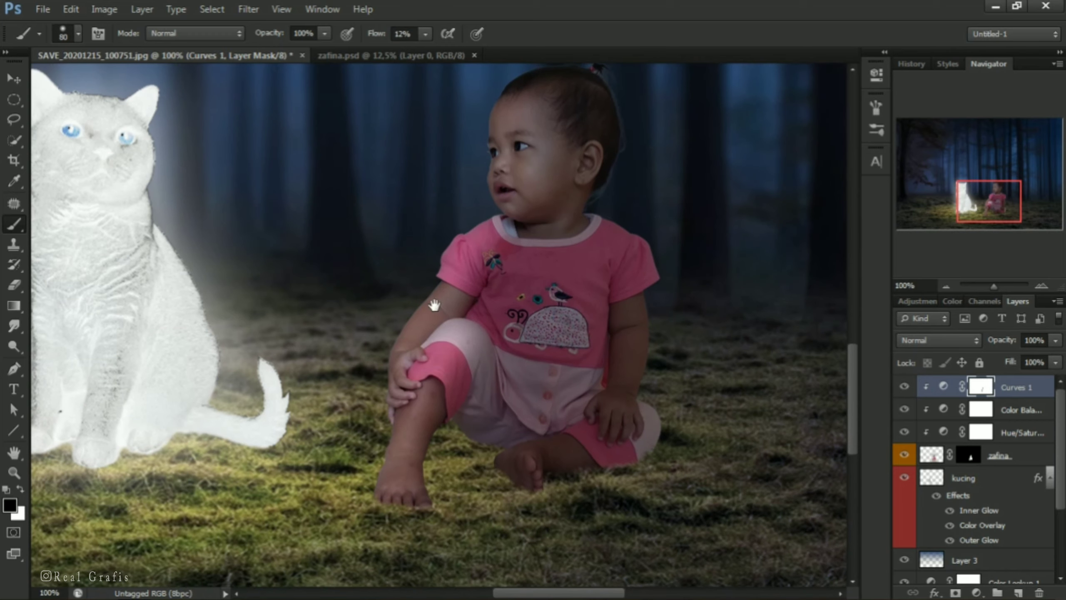
pyautogui.moveTo(462, 252); pyautogui.dragTo(434, 349)
pyautogui.moveTo(466, 312); pyautogui.dragTo(467, 200)
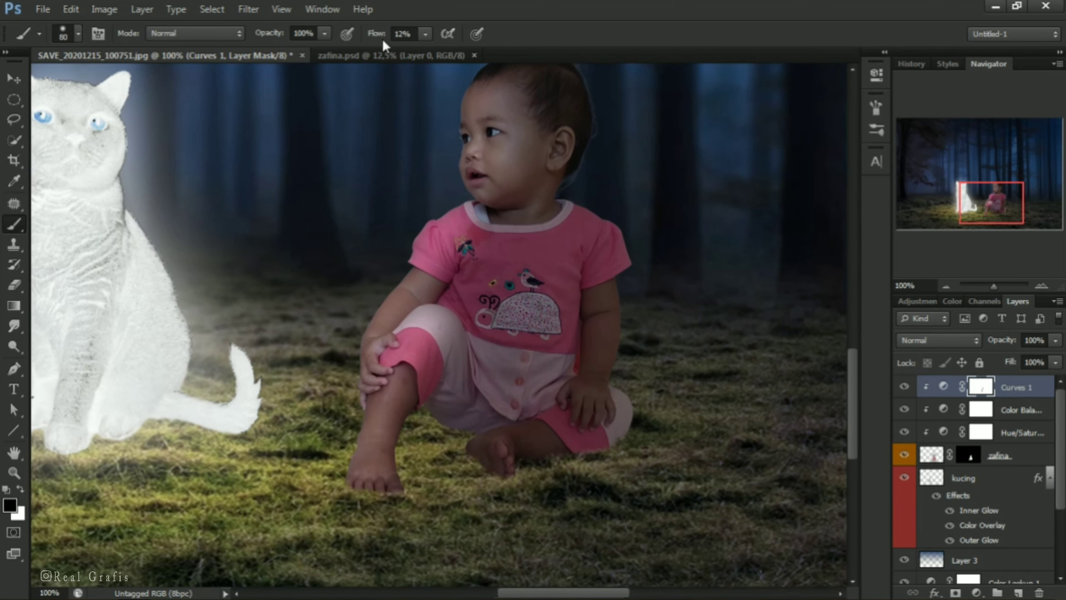
# Lower the brush flow to 5% and softly paint the Curves mask over the front of the shirt at size 125
pyautogui.moveTo(378, 34); pyautogui.dragTo(372, 34)
pyautogui.press(']')
pyautogui.press(']')
pyautogui.press(']')
pyautogui.press(']')
pyautogui.press(']')
pyautogui.press('[')
pyautogui.press('[')
pyautogui.moveTo(515, 353); pyautogui.dragTo(525, 264)
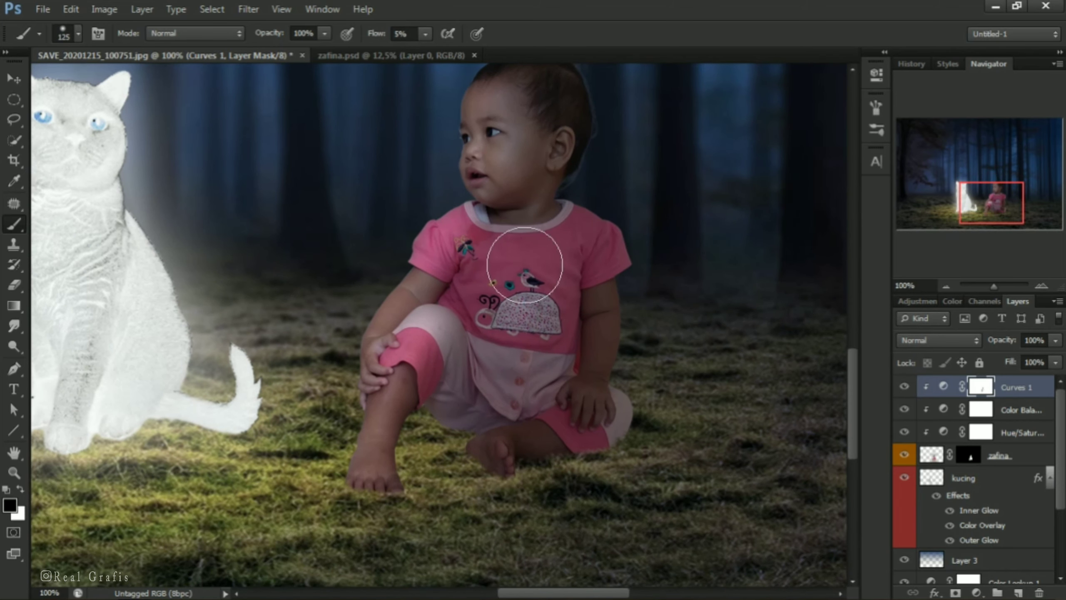
# Lighten the far arm and trousers on the Curves mask at sizes 50 to 100, and compare the child with and without the adjustment
pyautogui.press('[')
pyautogui.press('[')
pyautogui.press('[')
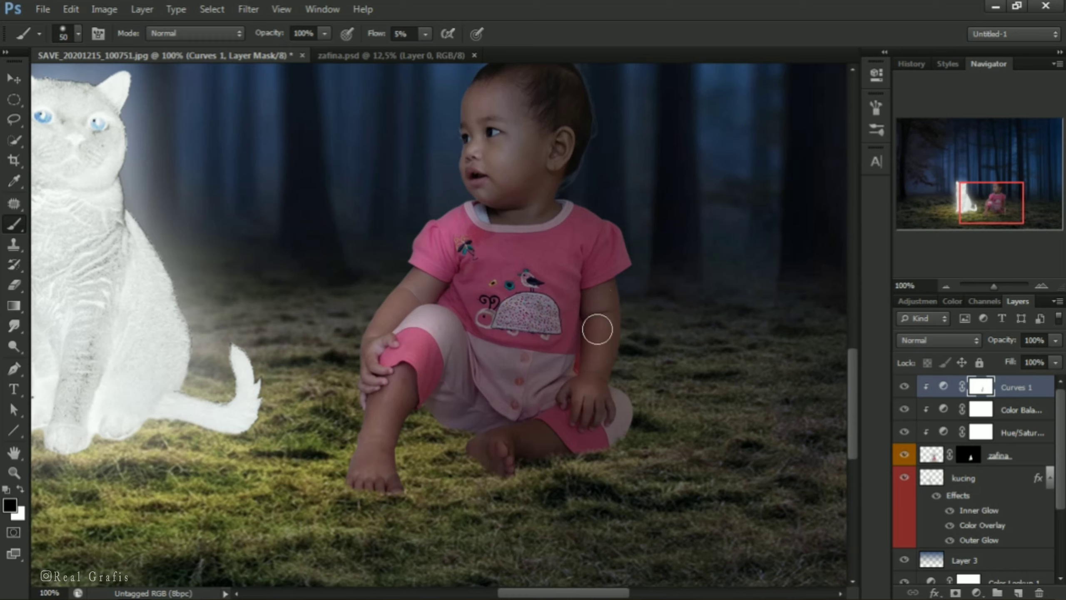
pyautogui.press('[')
pyautogui.press(']')
pyautogui.press(']')
pyautogui.press(']')
pyautogui.press(']')
pyautogui.press(']')
pyautogui.press(']')
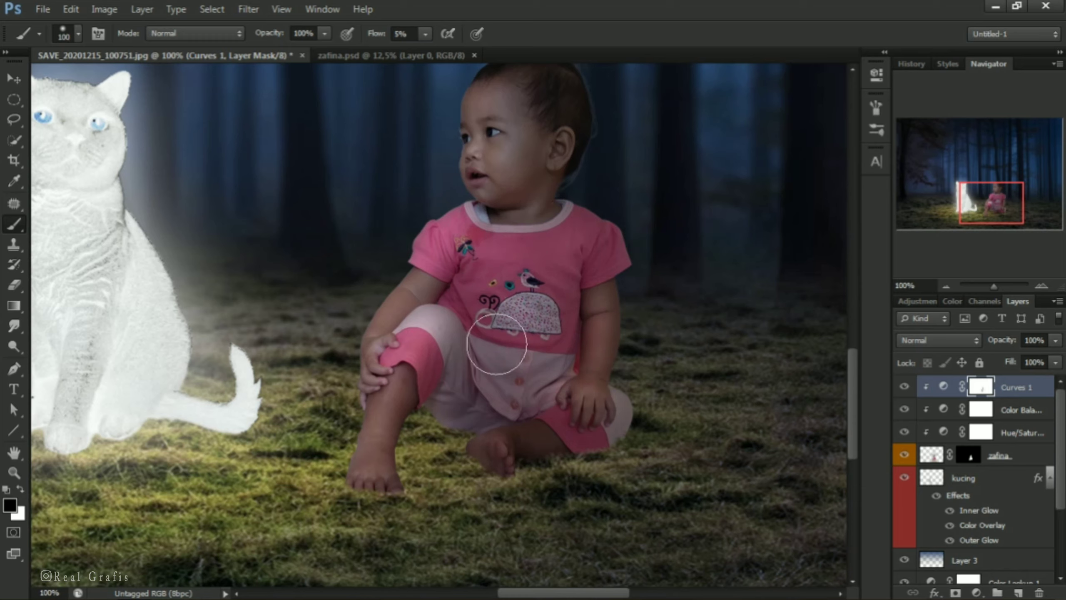
pyautogui.moveTo(362, 281); pyautogui.dragTo(468, 388)
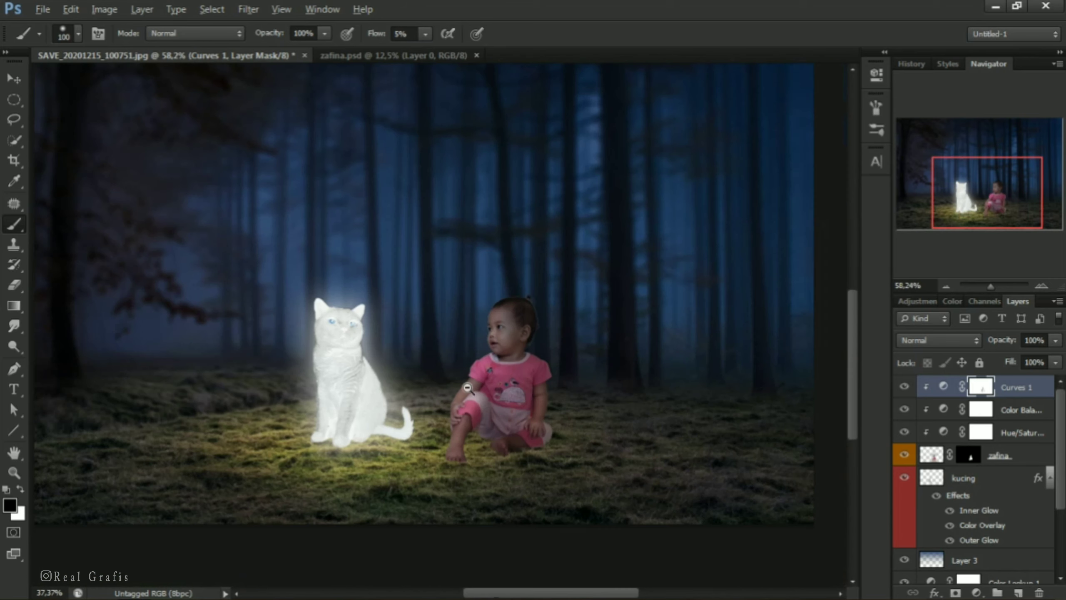
pyautogui.click(904, 385)
pyautogui.click(903, 387)
pyautogui.scroll(3, 538, 412)
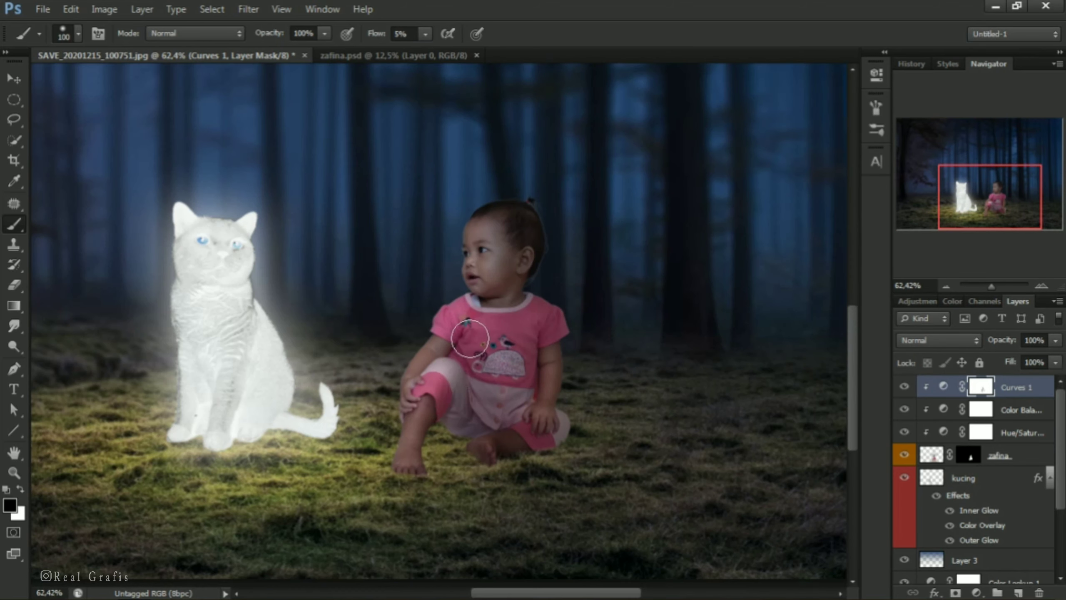
# Create a new layer clipped to the child in Overlay mode, colour-labelled Gray and filled with 50% gray
pyautogui.moveTo(513, 385); pyautogui.dragTo(511, 458)
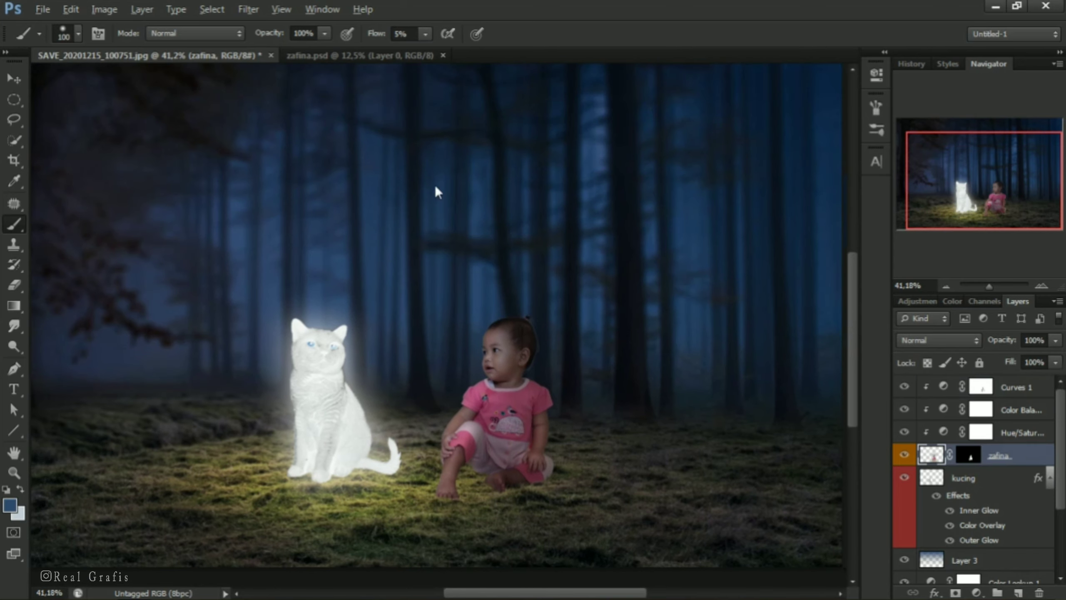
pyautogui.hotkey('ctrl', 'shift', 'n')
pyautogui.click(466, 215)
pyautogui.click(524, 193)
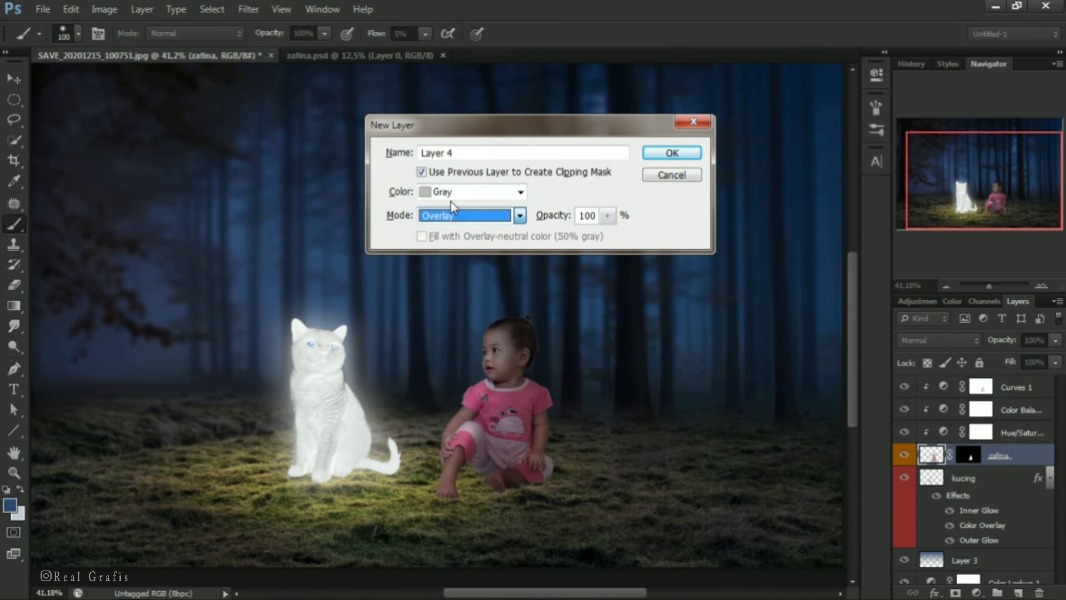
pyautogui.click(421, 236)
pyautogui.click(670, 153)
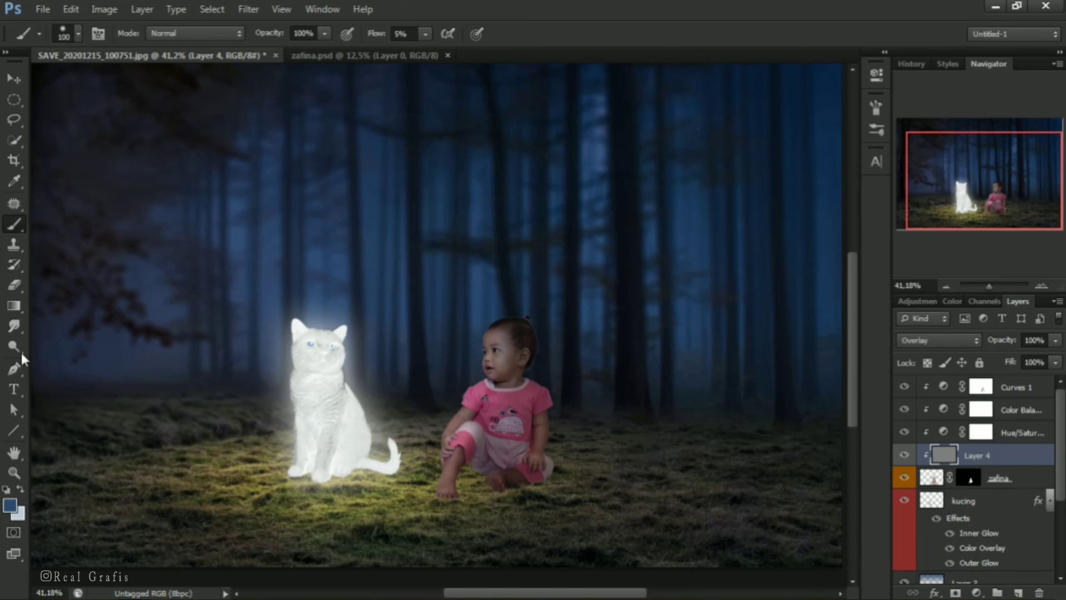
# Burn the shadowed side of the child's front leg and the trousers behind it, using midtones at 51% exposure and a small brush
pyautogui.moveTo(14, 346); pyautogui.dragTo(66, 362)
pyautogui.moveTo(483, 486); pyautogui.dragTo(512, 508)
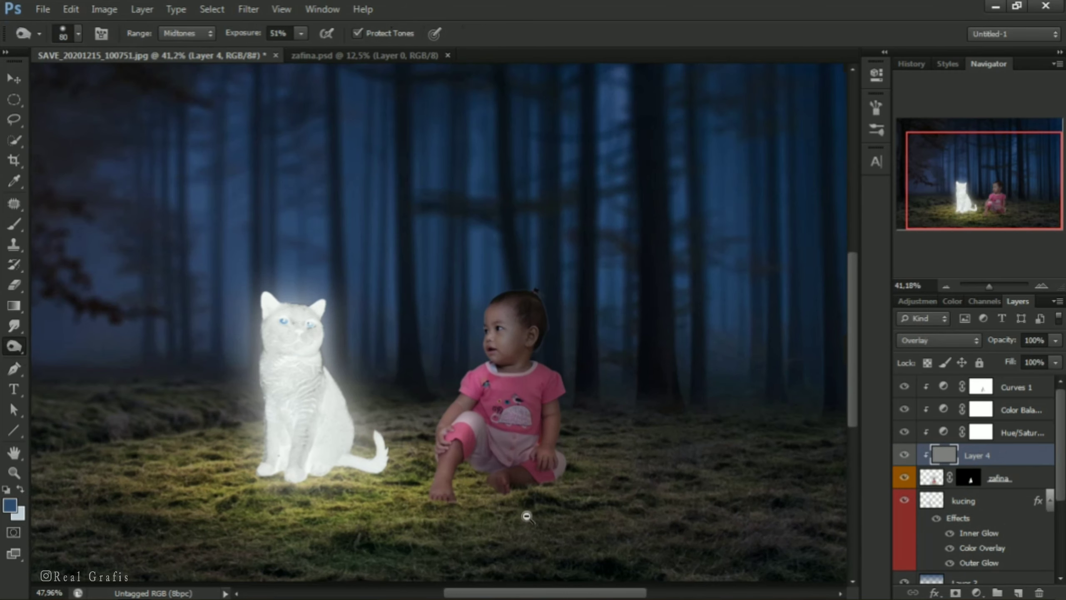
pyautogui.scroll(6, 415, 432)
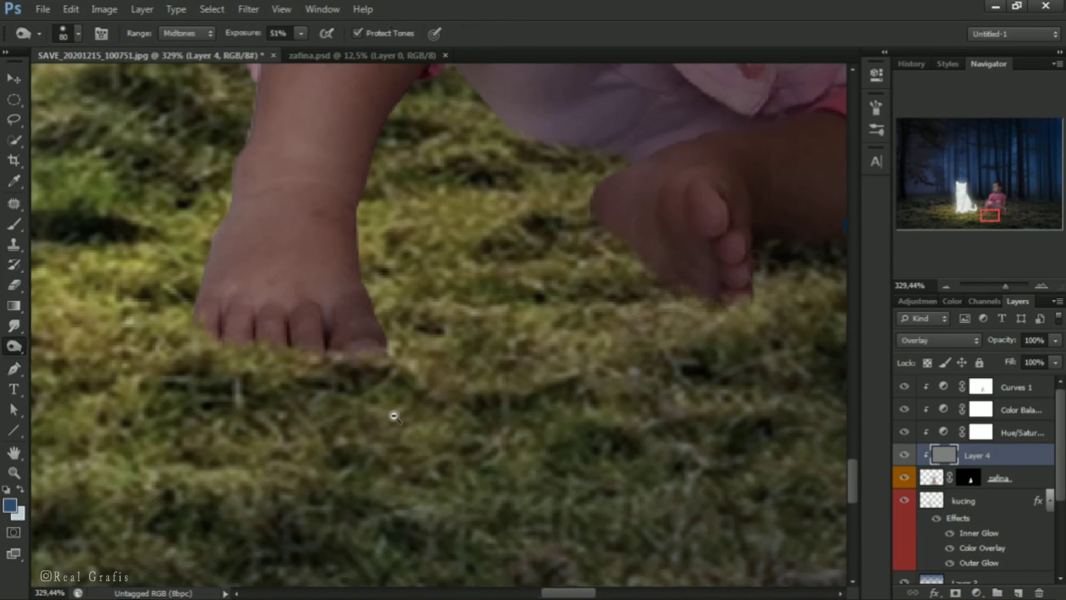
pyautogui.scroll(-2, 447, 447)
pyautogui.press('[')
pyautogui.press('[')
pyautogui.press('[')
pyautogui.press('[')
pyautogui.press('[')
pyautogui.press('[')
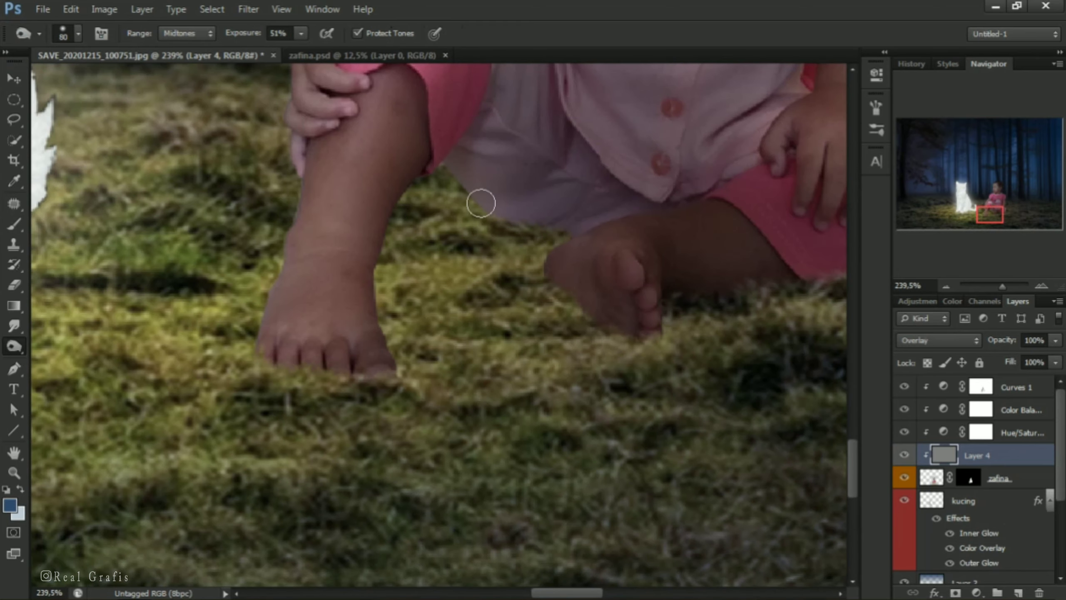
pyautogui.moveTo(450, 148); pyautogui.dragTo(502, 180)
pyautogui.press(']')
pyautogui.moveTo(476, 217); pyautogui.dragTo(446, 326)
pyautogui.press(']')
pyautogui.press(']')
pyautogui.press(']')
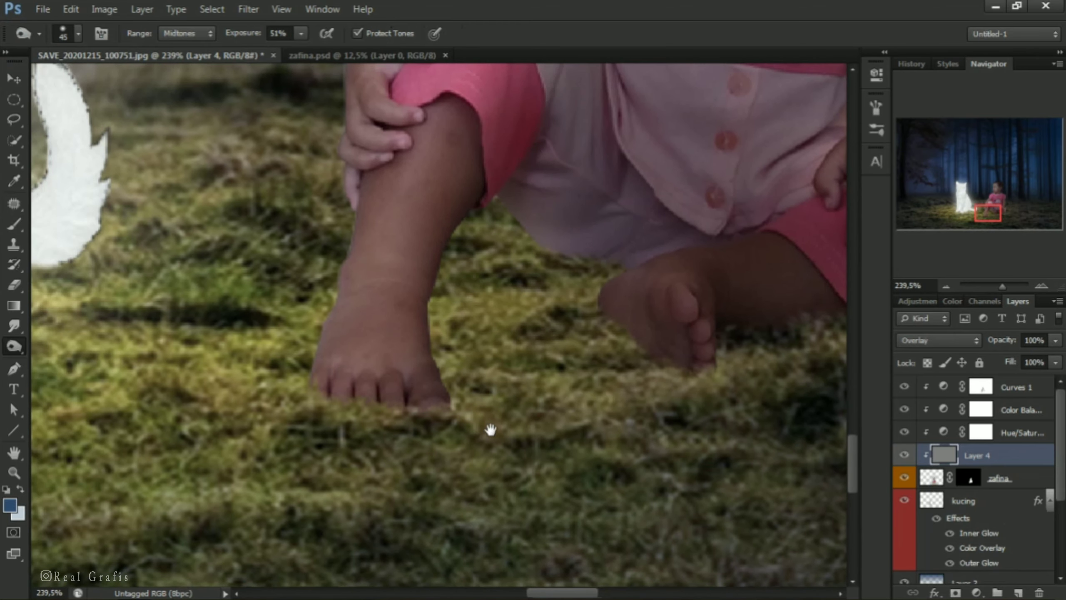
# Burn shadows on the rear foot, the far arm and the far side of the shirt and trousers at sizes 45 to 60
pyautogui.scroll(-4, 490, 431)
pyautogui.moveTo(605, 363); pyautogui.dragTo(623, 415)
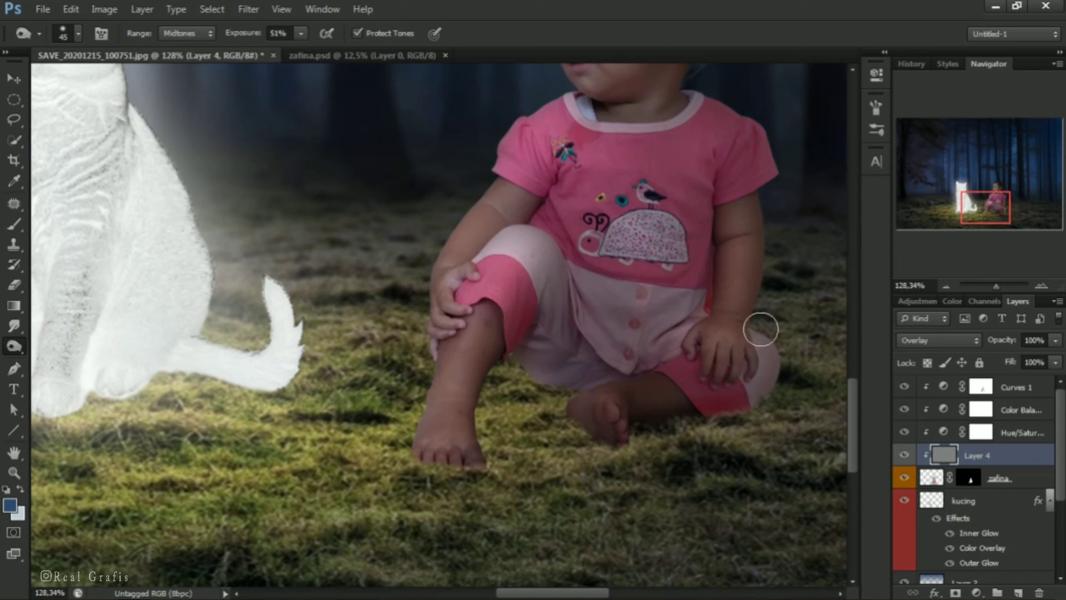
pyautogui.moveTo(694, 248); pyautogui.dragTo(625, 339)
pyautogui.moveTo(696, 289)
pyautogui.mouseDown()
pyautogui.moveTo(699, 389)
pyautogui.moveTo(684, 406)
pyautogui.mouseUp()
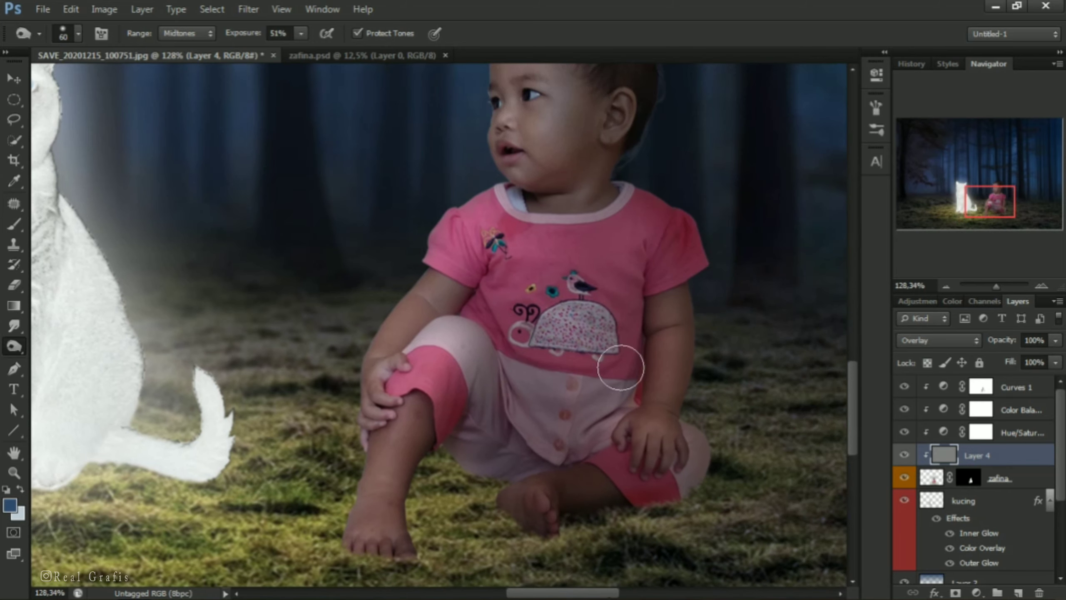
pyautogui.press(']')
pyautogui.press(']')
pyautogui.press(']')
pyautogui.press('[')
pyautogui.press('[')
pyautogui.press(']')
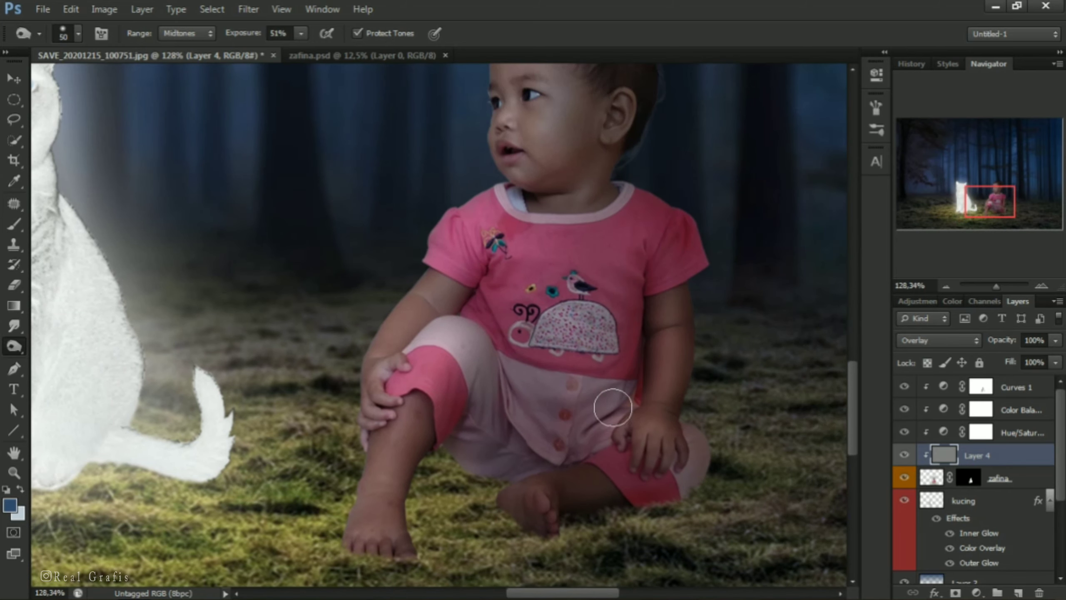
# Deepen the burned shadows on the back of the child's head, neck and far trouser leg with a brush of size 70 to 80
pyautogui.scroll(1, 629, 134)
pyautogui.press(']')
pyautogui.press(']')
pyautogui.press(']')
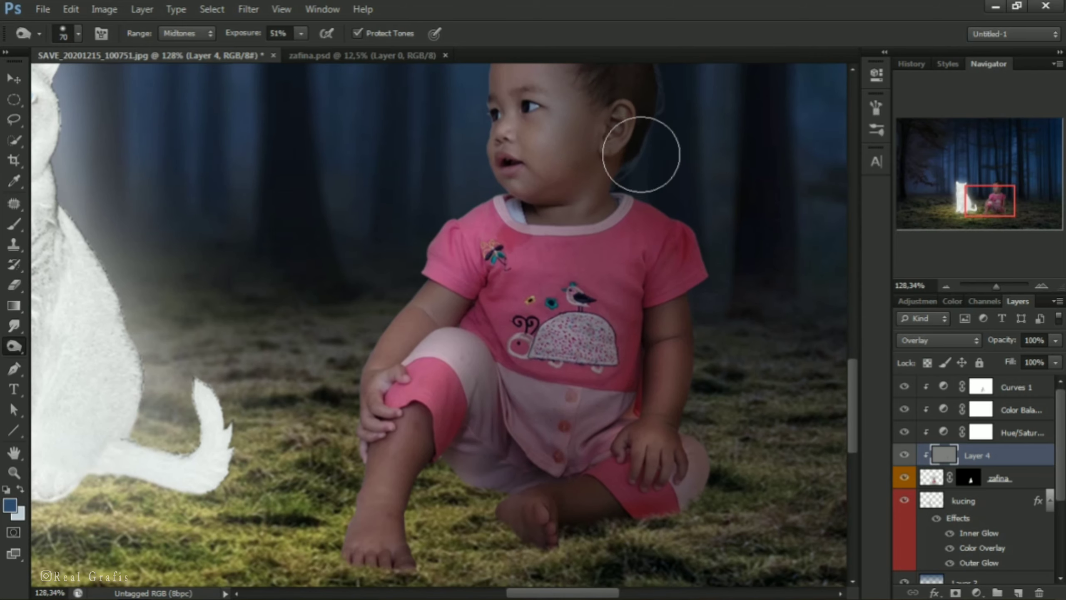
pyautogui.scroll(3, 583, 126)
pyautogui.press('[')
pyautogui.press('[')
pyautogui.scroll(-5, 639, 367)
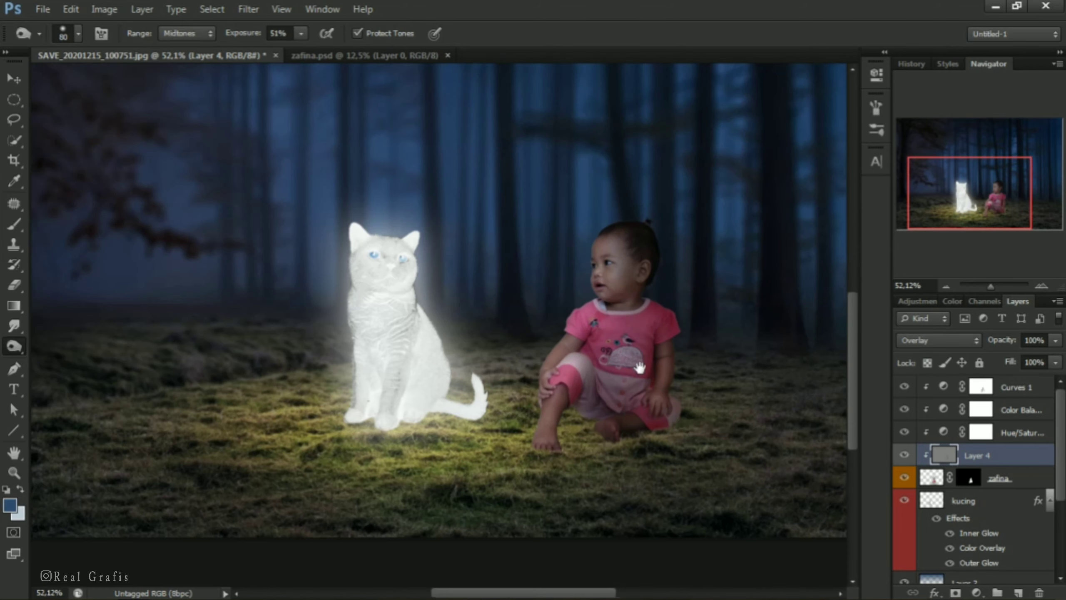
pyautogui.scroll(5, 659, 435)
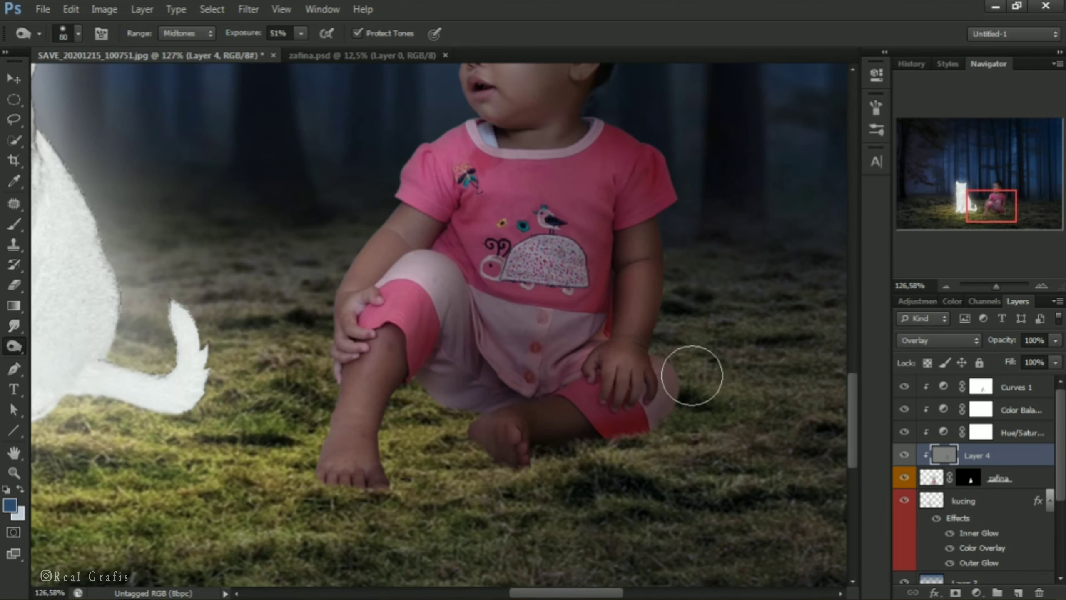
pyautogui.scroll(-1, 671, 365)
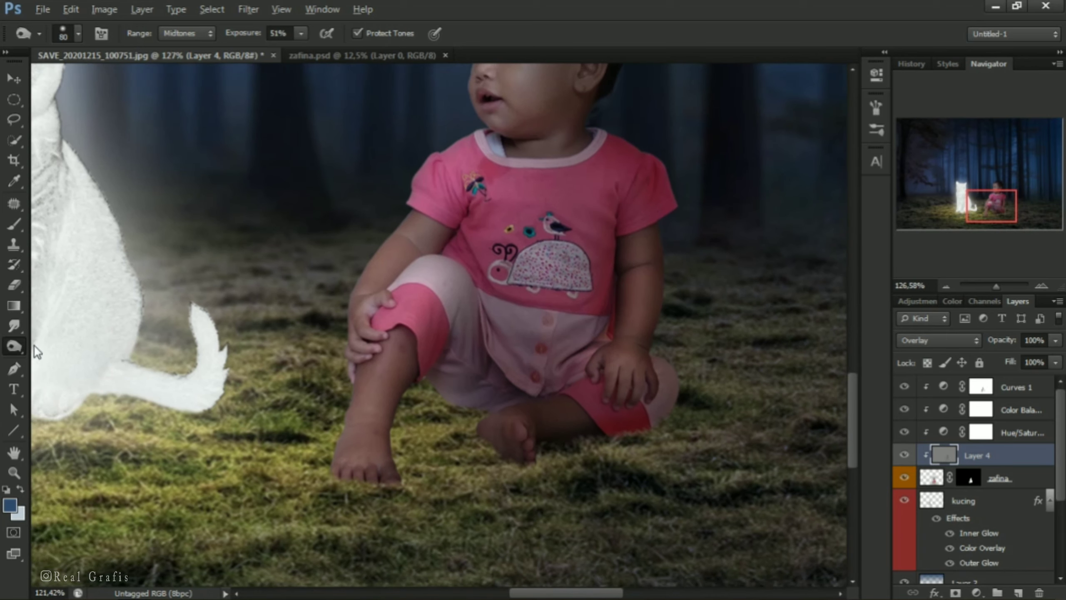
# Dodge the child's light-facing side down to the front foot, using midtones at 26% exposure and brush sizes 100 to 150, and compare the shading layer on and off
pyautogui.rightClick(14, 347)
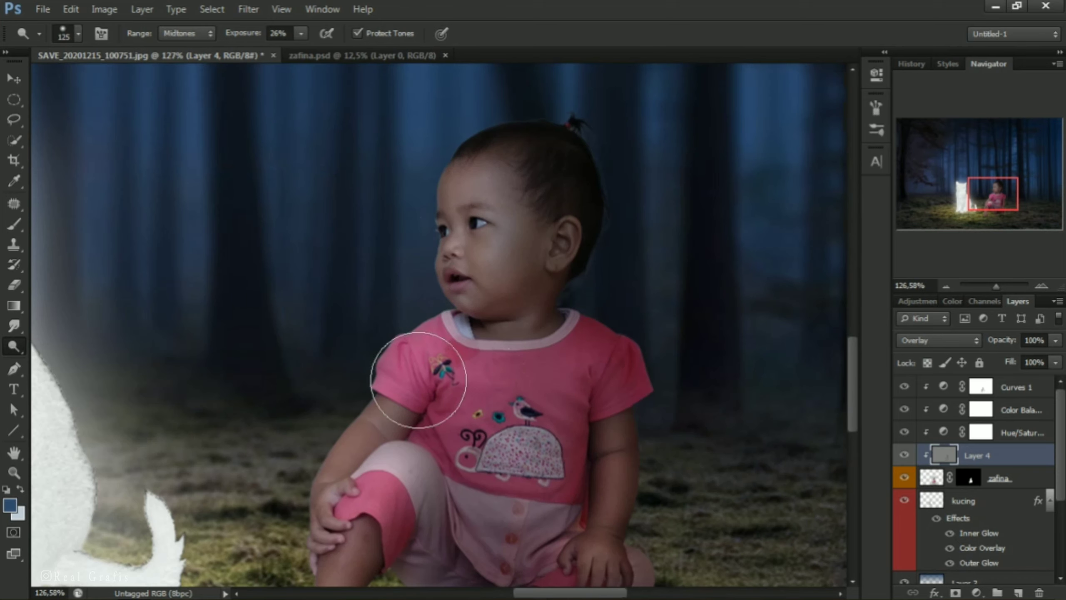
pyautogui.scroll(-3, 328, 291)
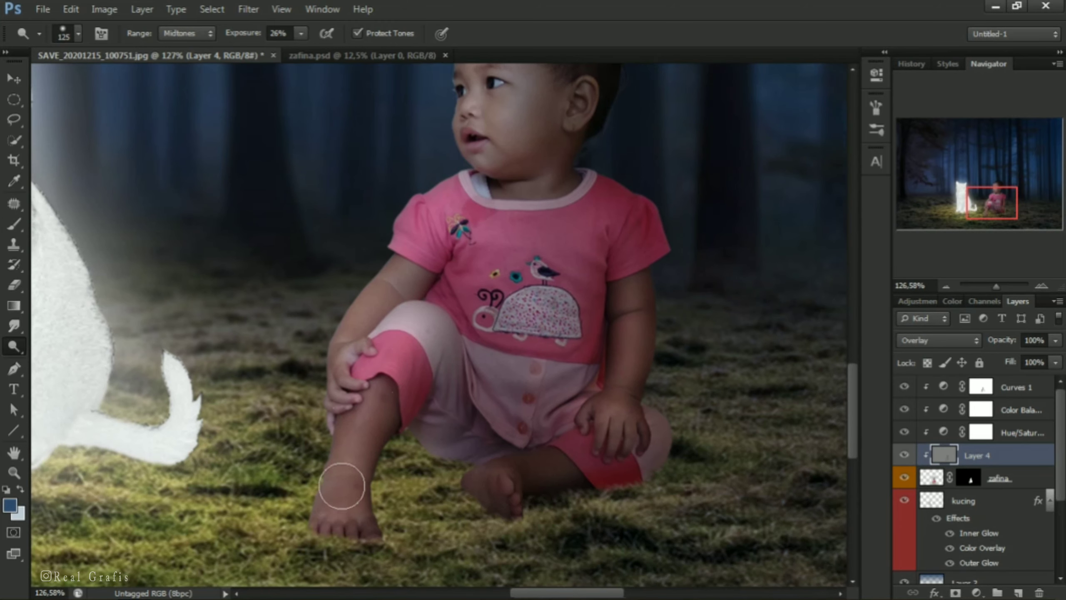
pyautogui.moveTo(343, 526); pyautogui.dragTo(300, 552)
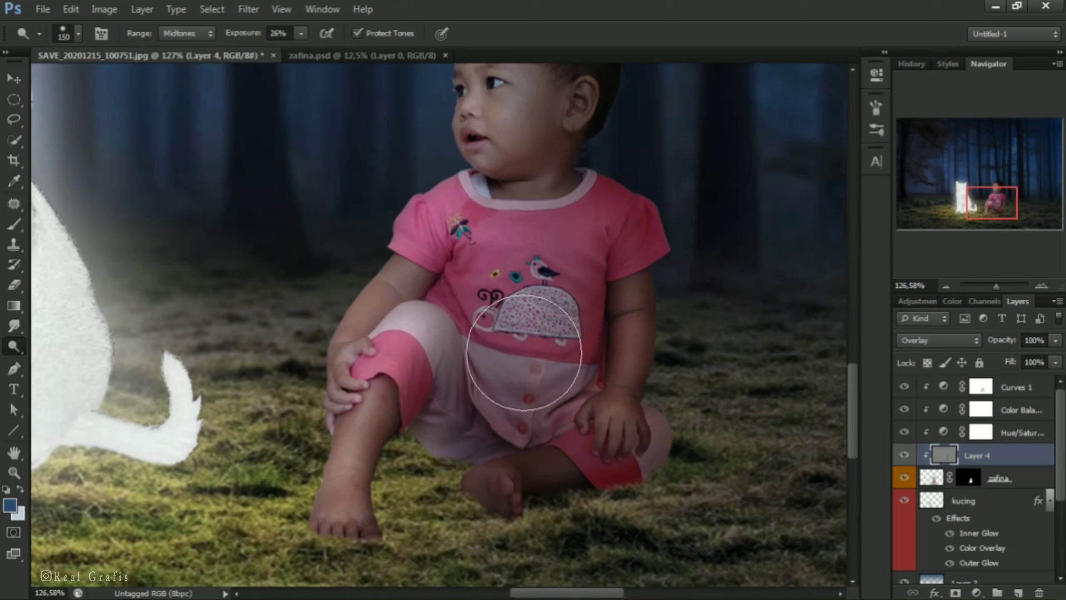
pyautogui.press('[')
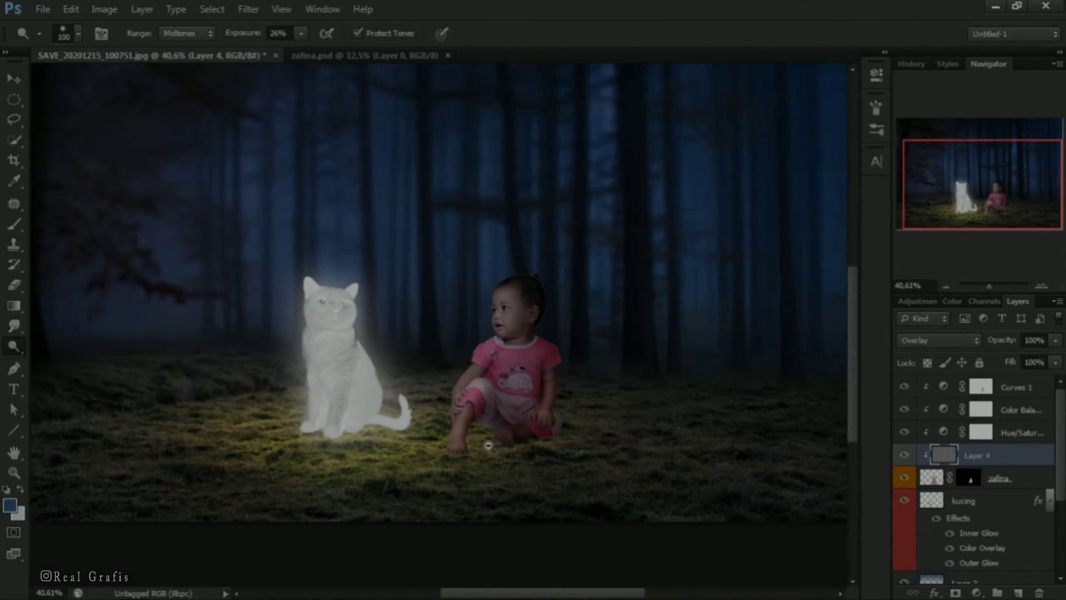
pyautogui.hotkey('ctrl', '0')
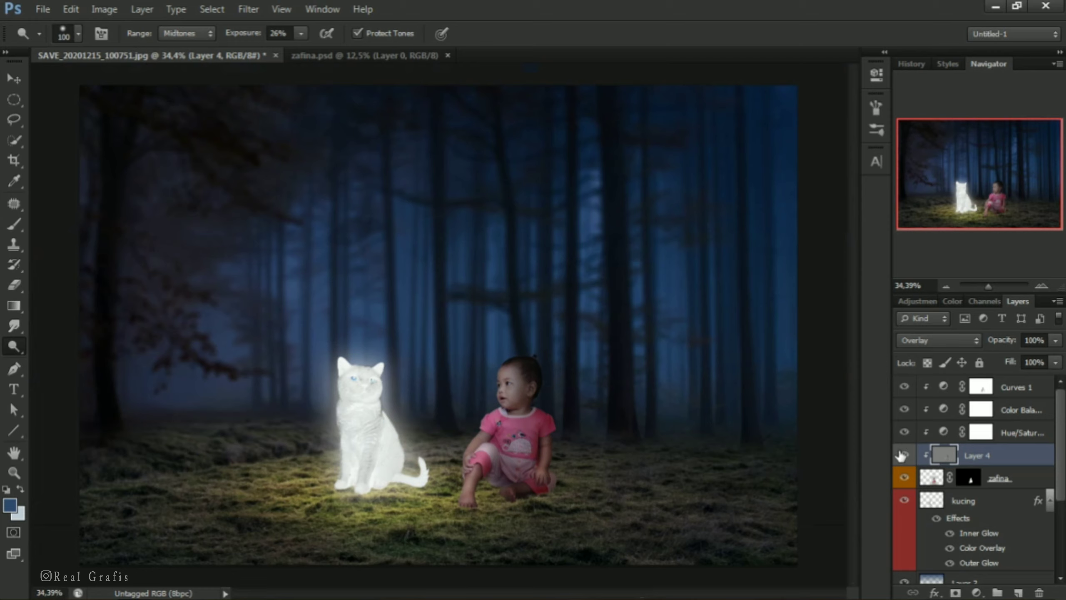
pyautogui.click(901, 455)
pyautogui.click(901, 455)
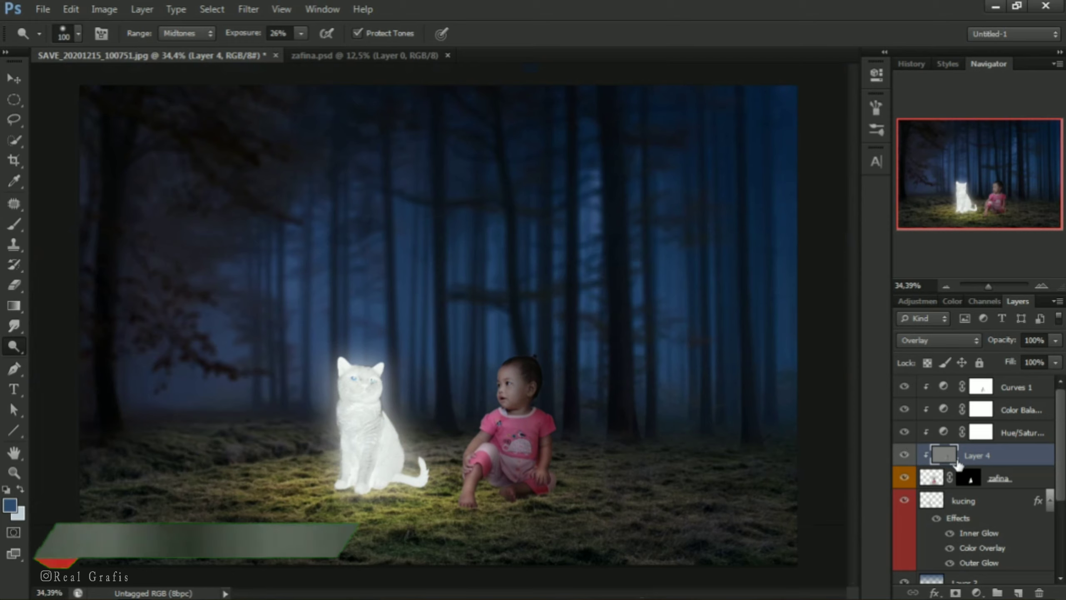
# Create a new Multiply layer beneath the child and set up a flattened soft brush with 50% flow and a dark brown colour
pyautogui.click(997, 501)
pyautogui.click(1017, 593)
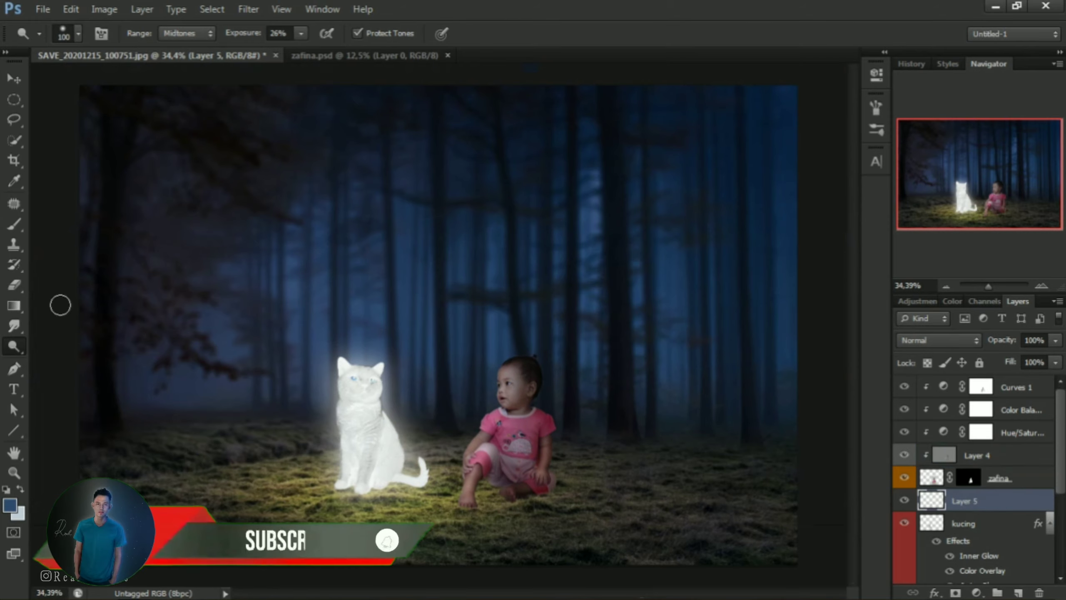
pyautogui.click(14, 224)
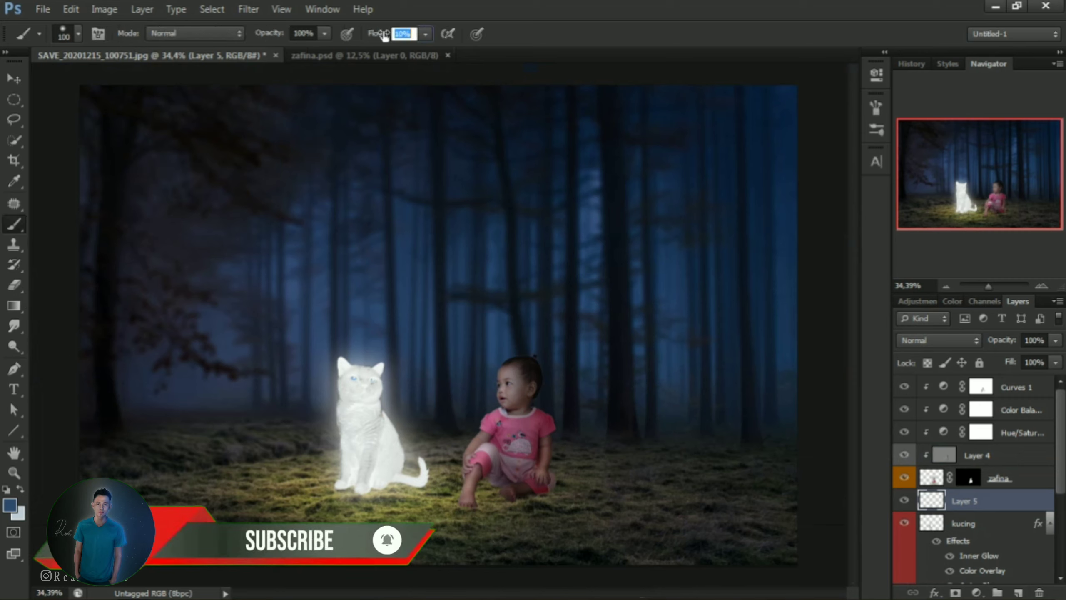
pyautogui.click(876, 108)
pyautogui.moveTo(723, 325); pyautogui.dragTo(666, 327)
pyautogui.click(821, 110)
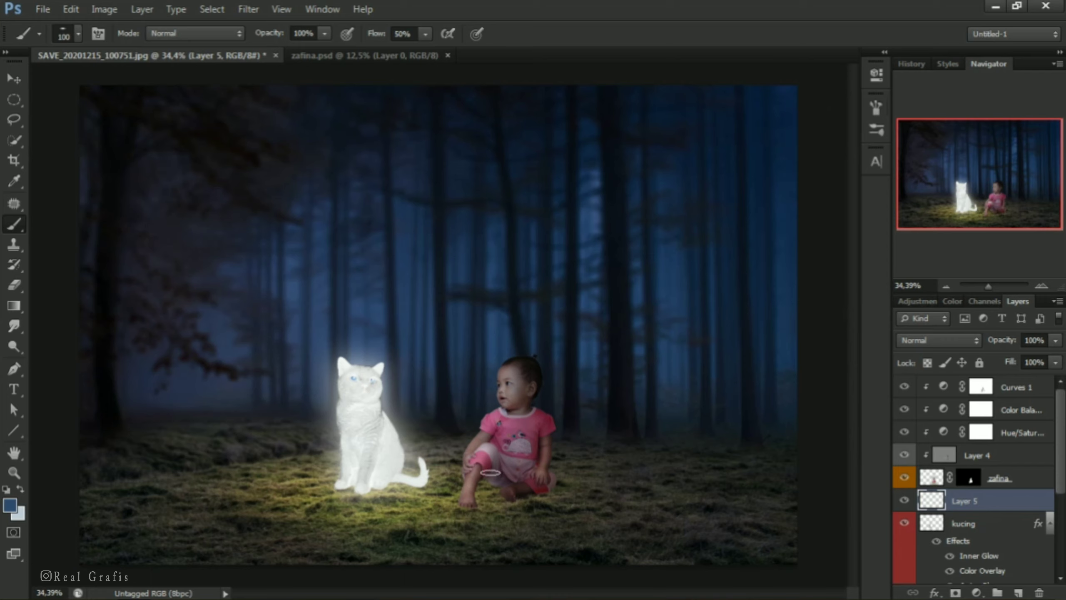
pyautogui.moveTo(529, 498); pyautogui.dragTo(581, 513)
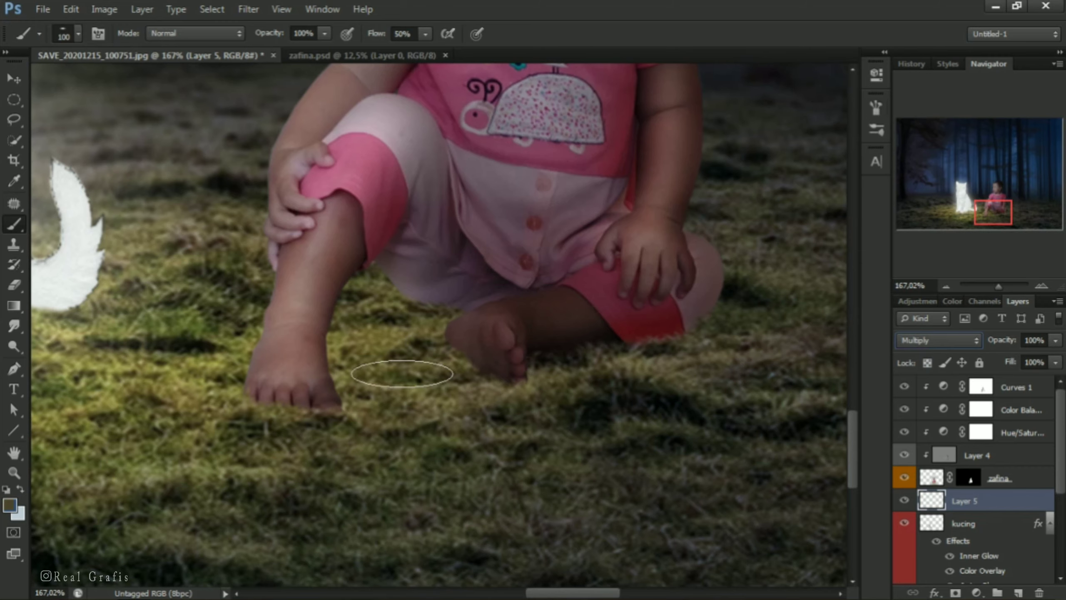
# Paint a contact shadow on the grass under the toes of the child's front foot, reducing the brush to size 70
pyautogui.moveTo(307, 408); pyautogui.dragTo(334, 430)
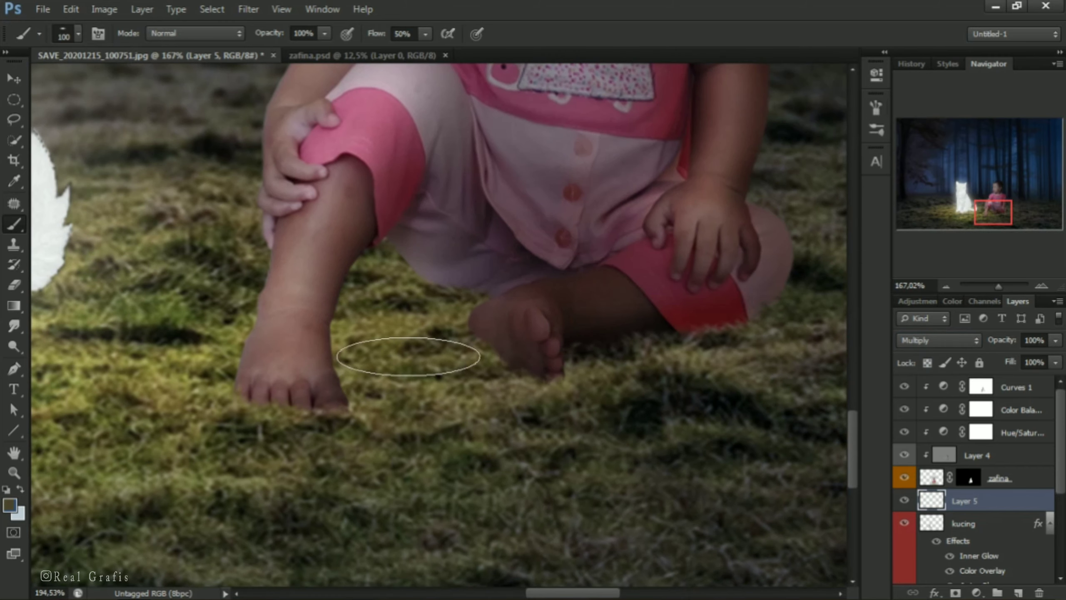
pyautogui.press('[')
pyautogui.press('[')
pyautogui.press('[')
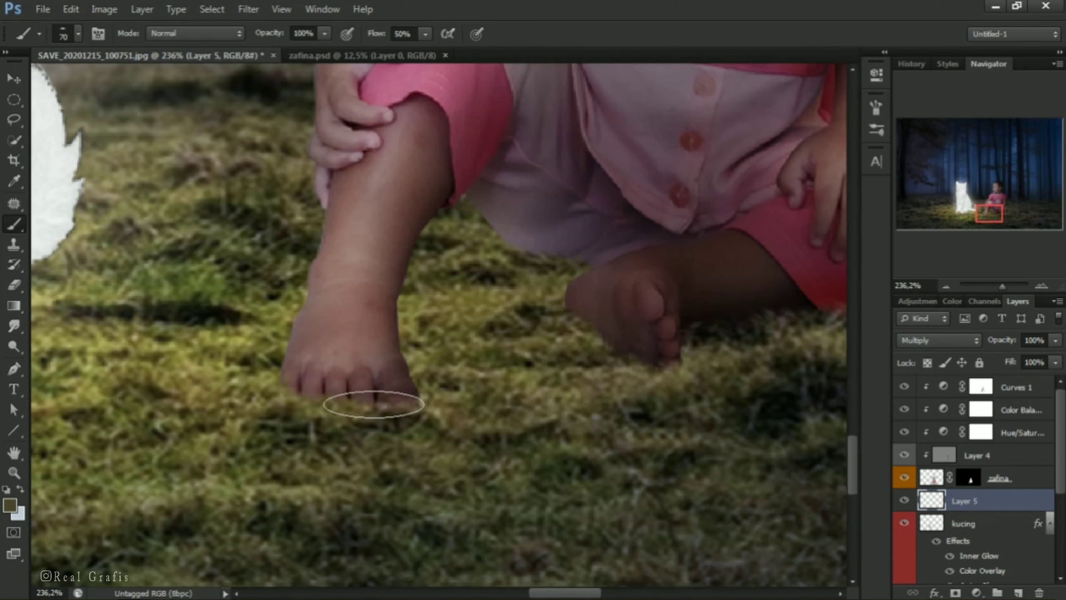
pyautogui.moveTo(383, 405); pyautogui.dragTo(327, 397)
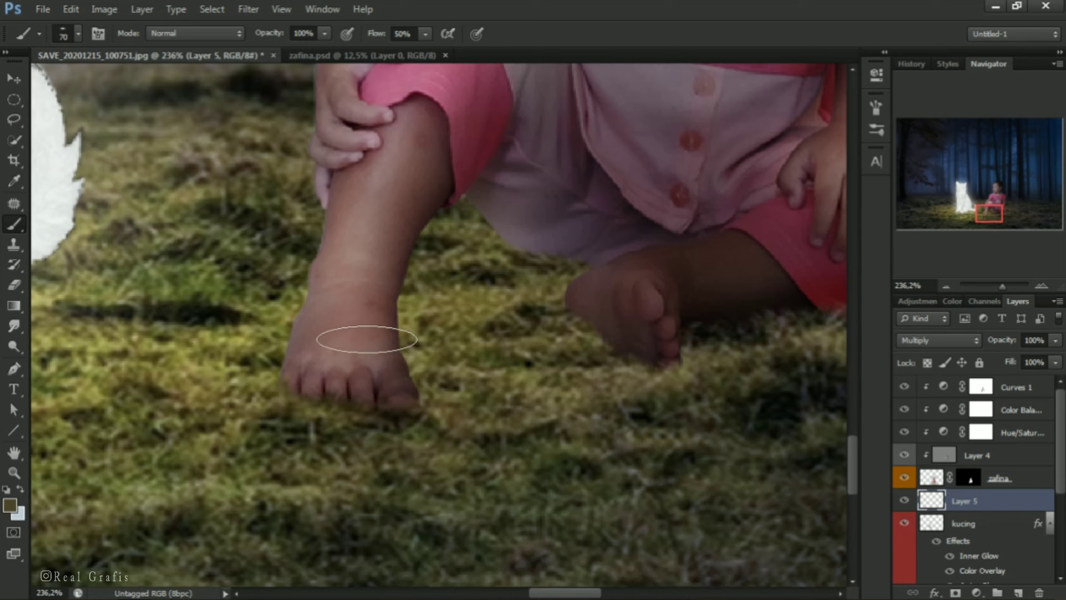
pyautogui.press('[')
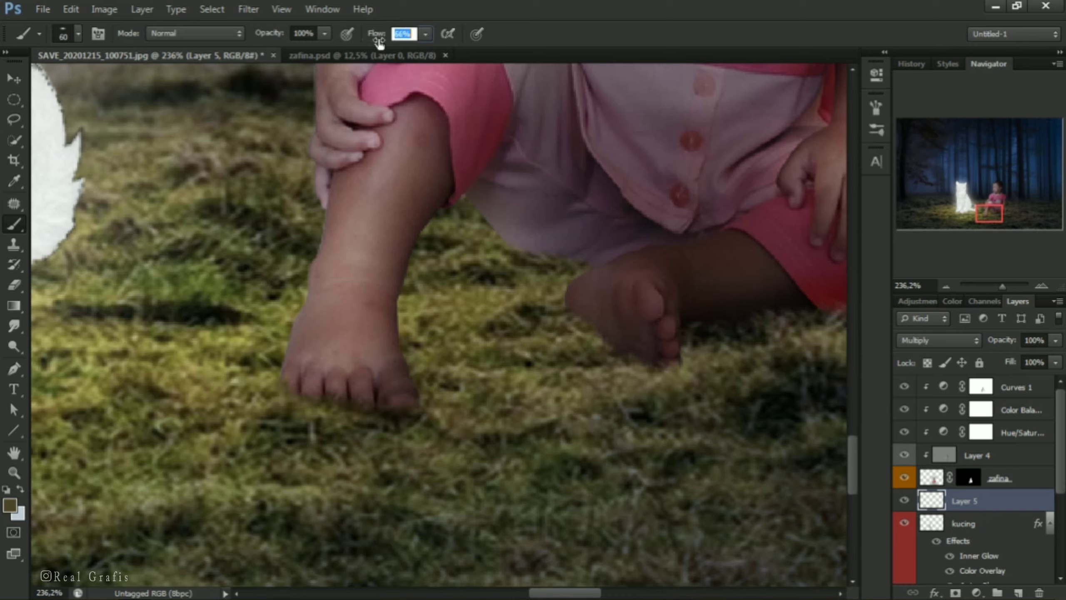
# Raise the brush flow to 67% and paint darker contact shadows under the front toes and rear foot at sizes 60 to 50
pyautogui.moveTo(379, 42); pyautogui.dragTo(381, 42)
pyautogui.moveTo(396, 365); pyautogui.dragTo(378, 410)
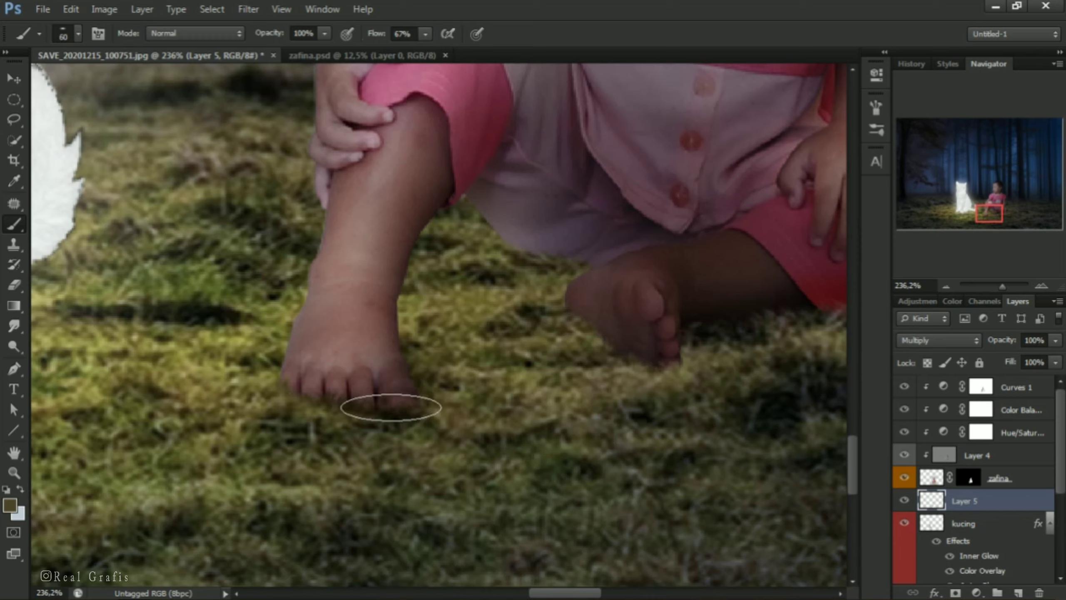
pyautogui.moveTo(593, 318); pyautogui.dragTo(666, 371)
pyautogui.press('[')
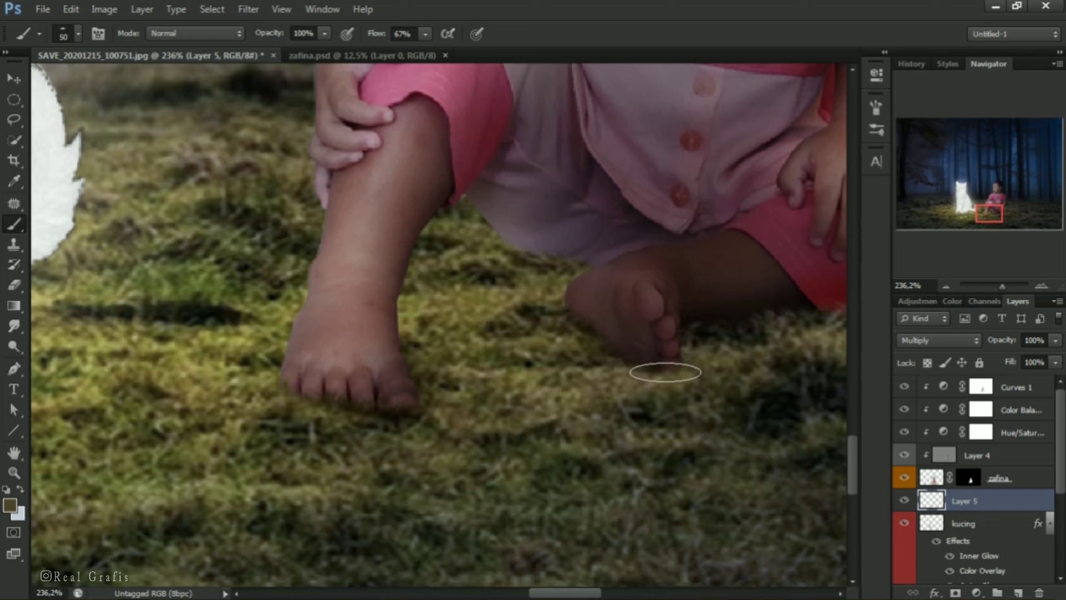
# Paint shadows on the grass beneath the child's seat and far trouser leg with brush sizes between 70 and 90
pyautogui.press(']')
pyautogui.press(']')
pyautogui.press(']')
pyautogui.press(']')
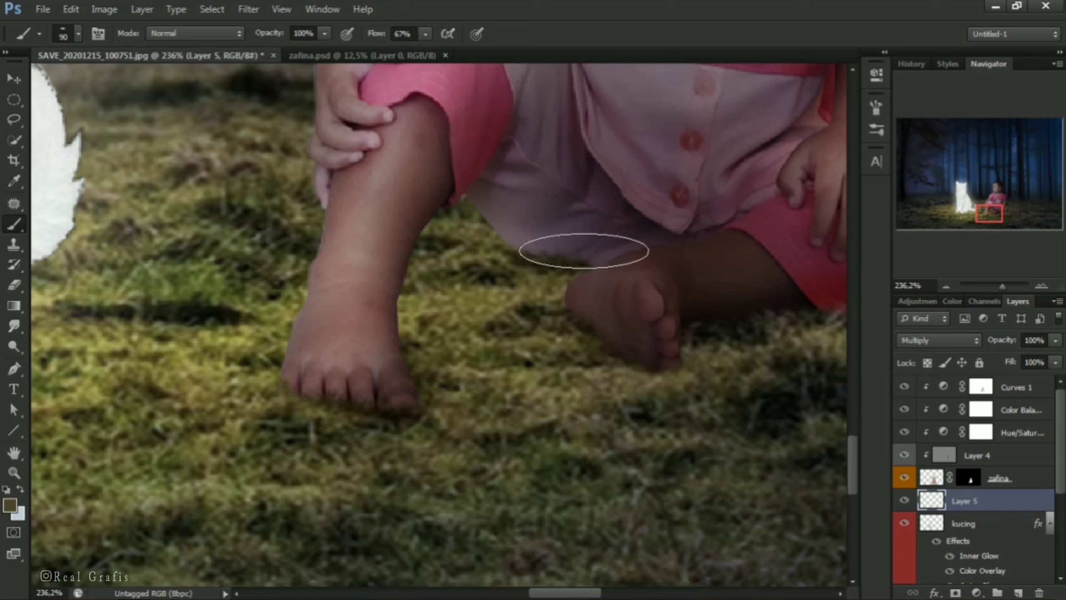
pyautogui.press('[')
pyautogui.press('[')
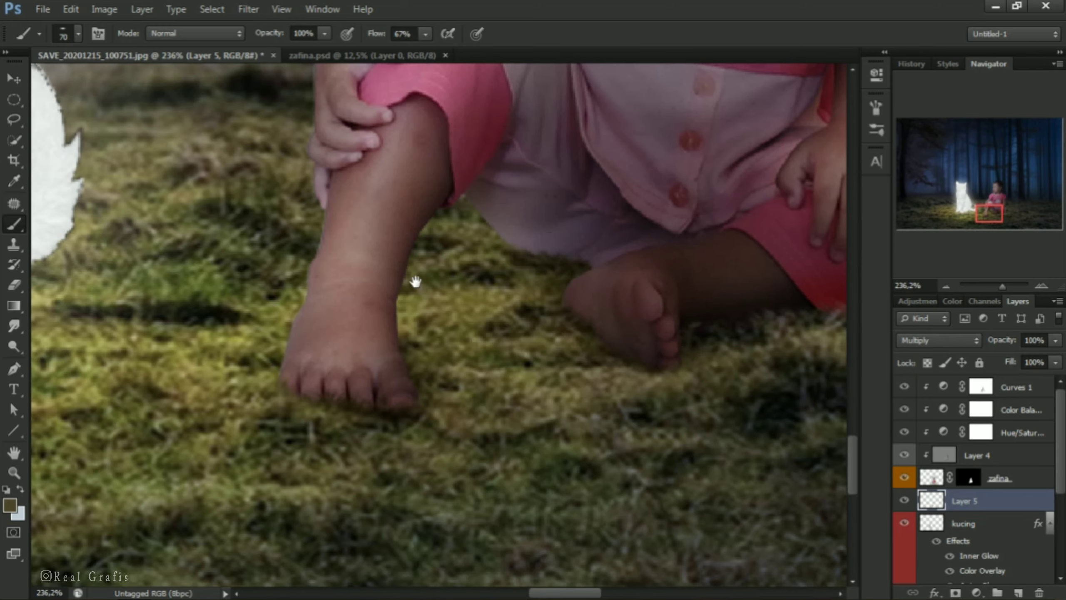
pyautogui.moveTo(419, 281); pyautogui.dragTo(172, 273)
pyautogui.press(']')
pyautogui.press(']')
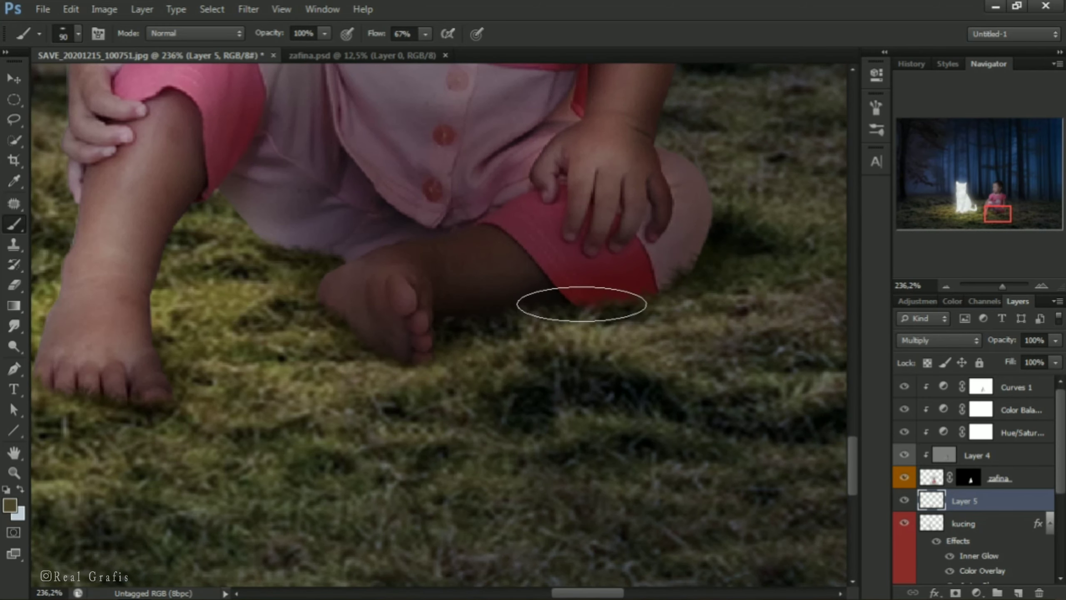
pyautogui.scroll(-2, 476, 290)
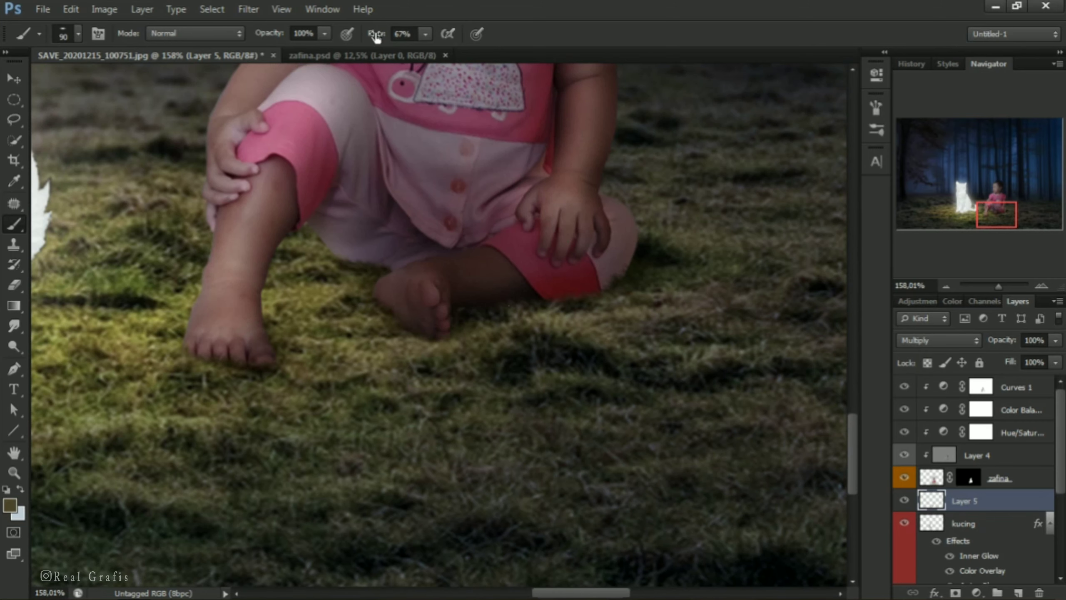
# Lower the brush flow to 55% and shade the grass between and around the child's feet, ending at brush size 125
pyautogui.hotkey('shift', '5')
pyautogui.hotkey('shift', '5')
pyautogui.press(']')
pyautogui.press(']')
pyautogui.press(']')
pyautogui.press(']')
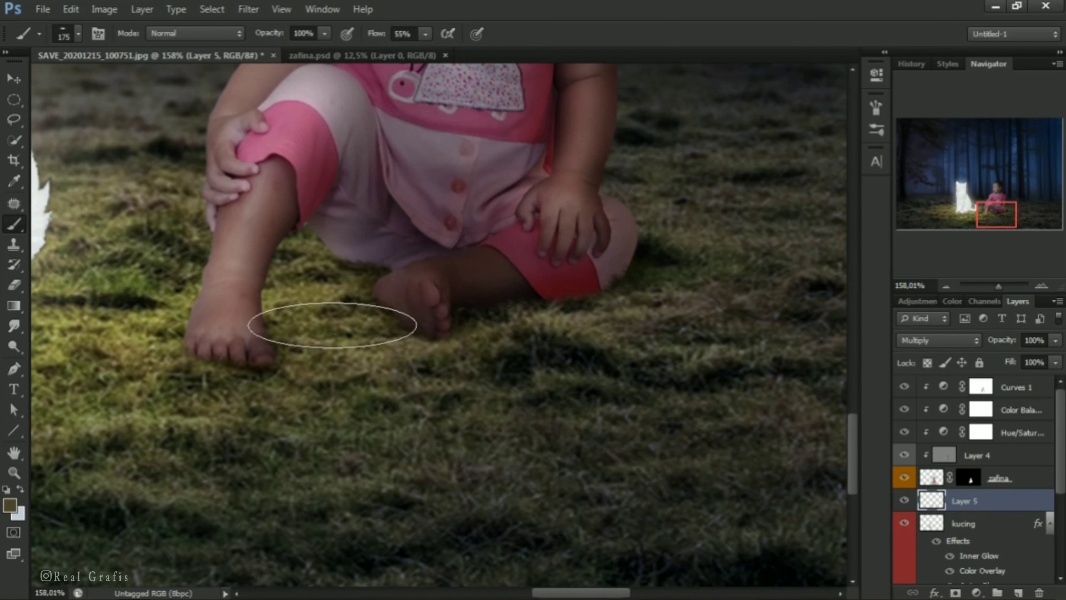
pyautogui.click(330, 326)
pyautogui.press('[')
pyautogui.press('[')
pyautogui.click(287, 326)
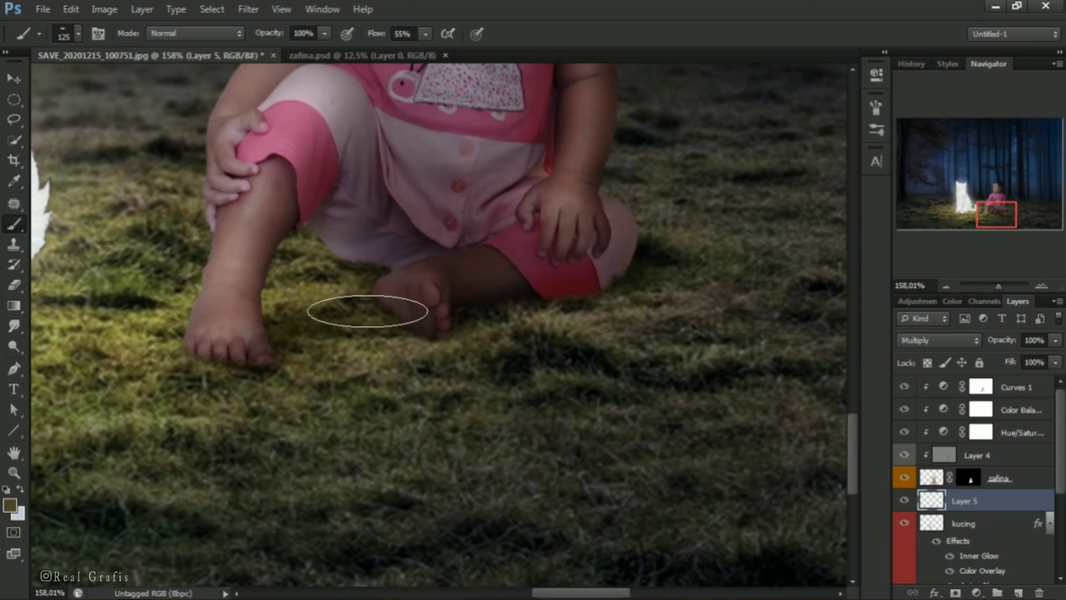
pyautogui.moveTo(367, 311)
pyautogui.mouseDown()
pyautogui.moveTo(278, 309)
pyautogui.moveTo(358, 306)
pyautogui.mouseUp()
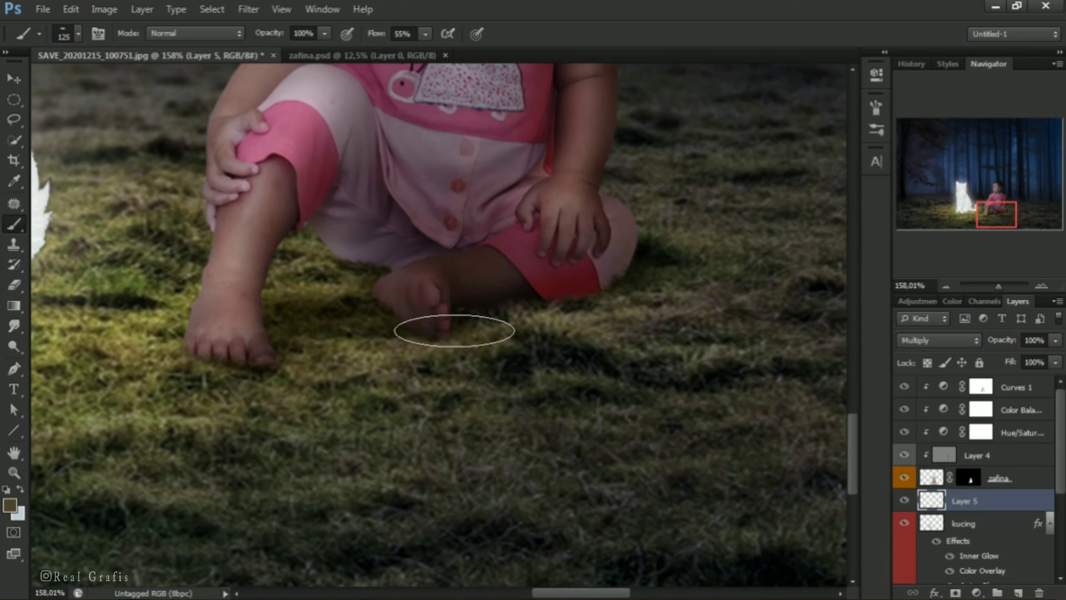
pyautogui.scroll(-1, 607, 298)
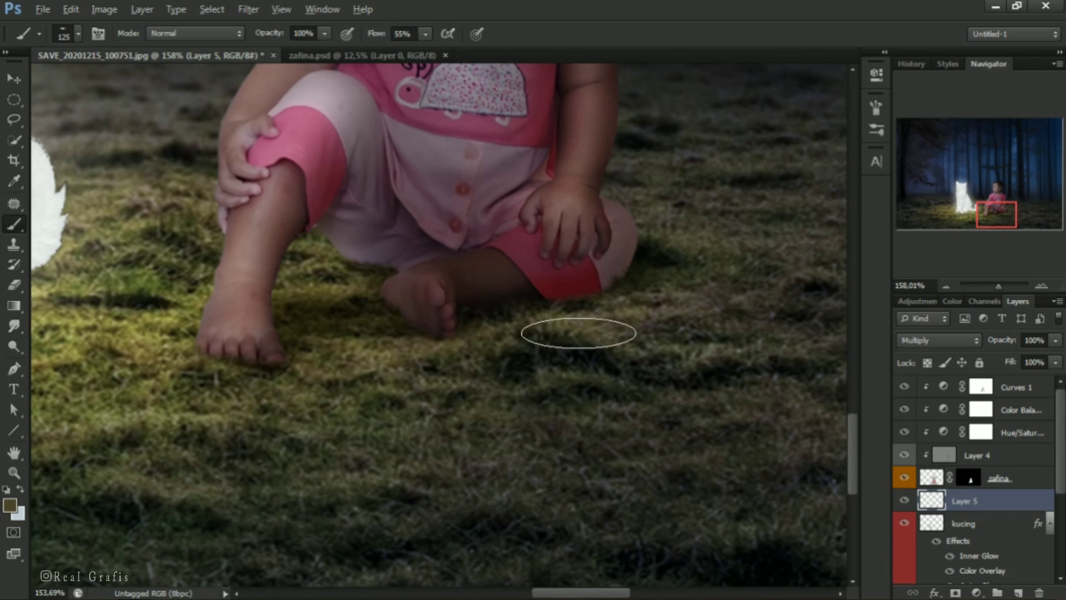
# Paint a broad soft shadow on the grass on the child's side away from the cat, using 28% flow and a size 500 brush
pyautogui.scroll(-10, 575, 331)
pyautogui.press(']')
pyautogui.press(']')
pyautogui.press(']')
pyautogui.press(']')
pyautogui.press(']')
pyautogui.moveTo(375, 37); pyautogui.dragTo(353, 38)
pyautogui.moveTo(599, 330)
pyautogui.mouseDown()
pyautogui.moveTo(636, 329)
pyautogui.moveTo(590, 330)
pyautogui.mouseUp()
pyautogui.press('[')
pyautogui.press('[')
pyautogui.press('[')
pyautogui.press(']')
pyautogui.press('[')
pyautogui.press(']')
pyautogui.press(']')
pyautogui.click(588, 323)
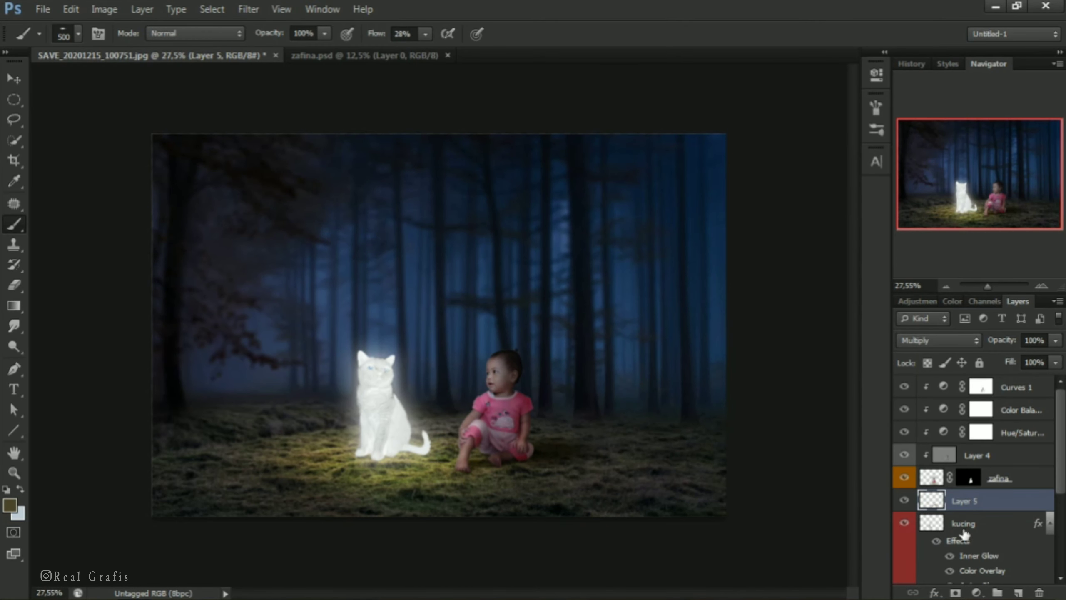
# Collapse the cat layer's effects, create a new Overlay layer directly beneath the cat, and set the foreground colour to white (ffffff)
pyautogui.click(1050, 522)
pyautogui.scroll(-2, 1041, 503)
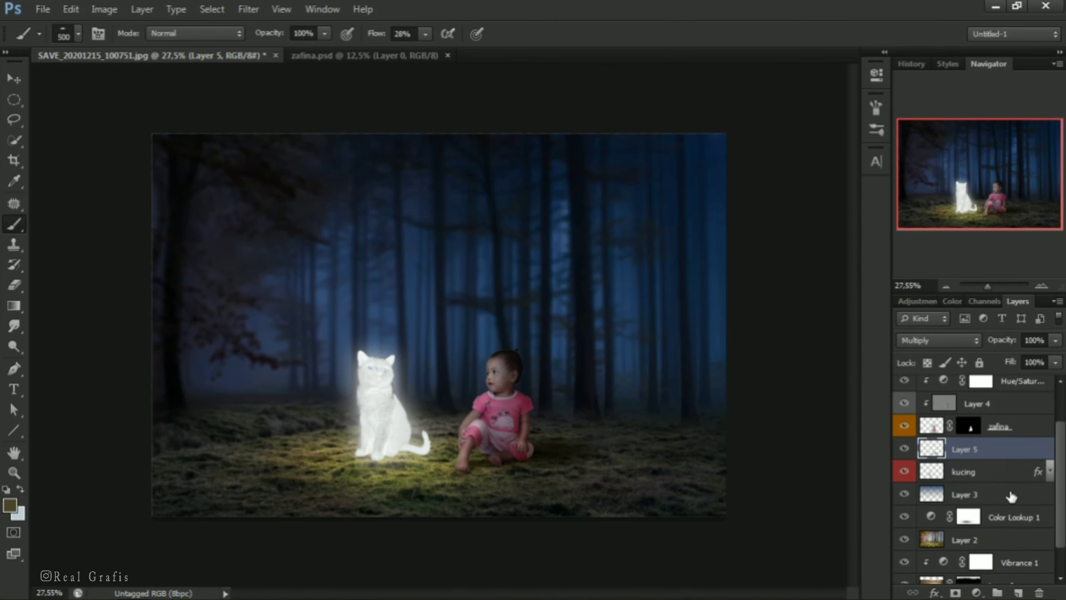
pyautogui.click(1008, 494)
pyautogui.click(1017, 592)
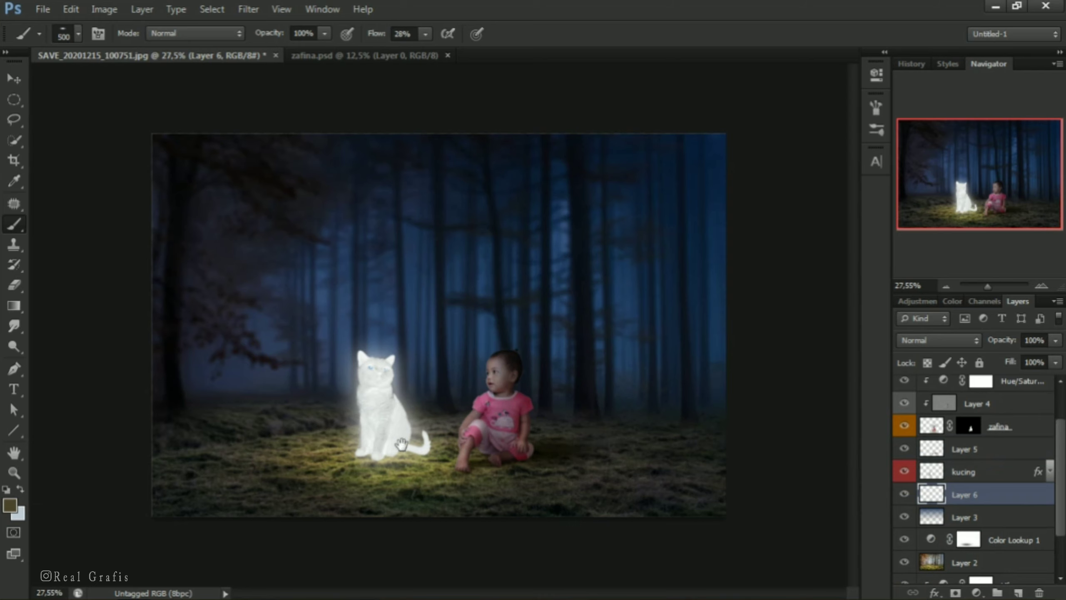
pyautogui.moveTo(404, 466); pyautogui.dragTo(450, 486)
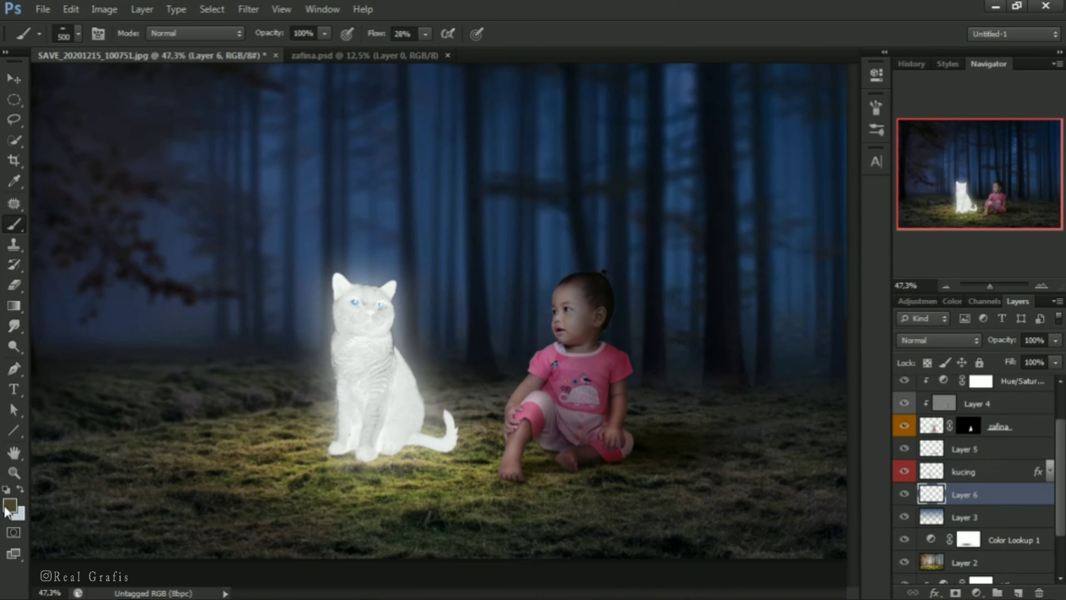
pyautogui.click(9, 504)
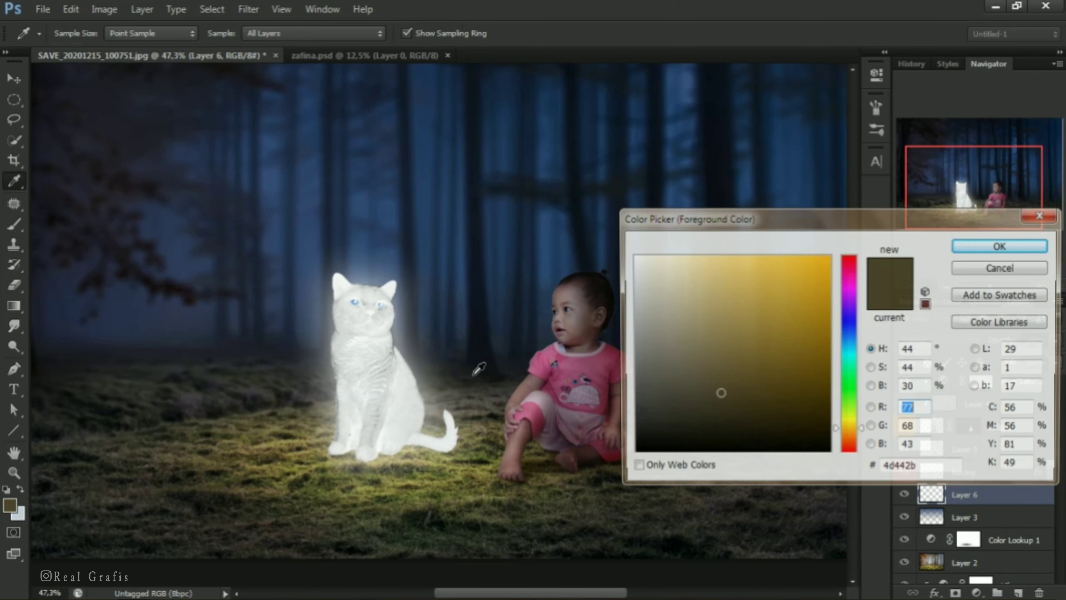
pyautogui.click(635, 256)
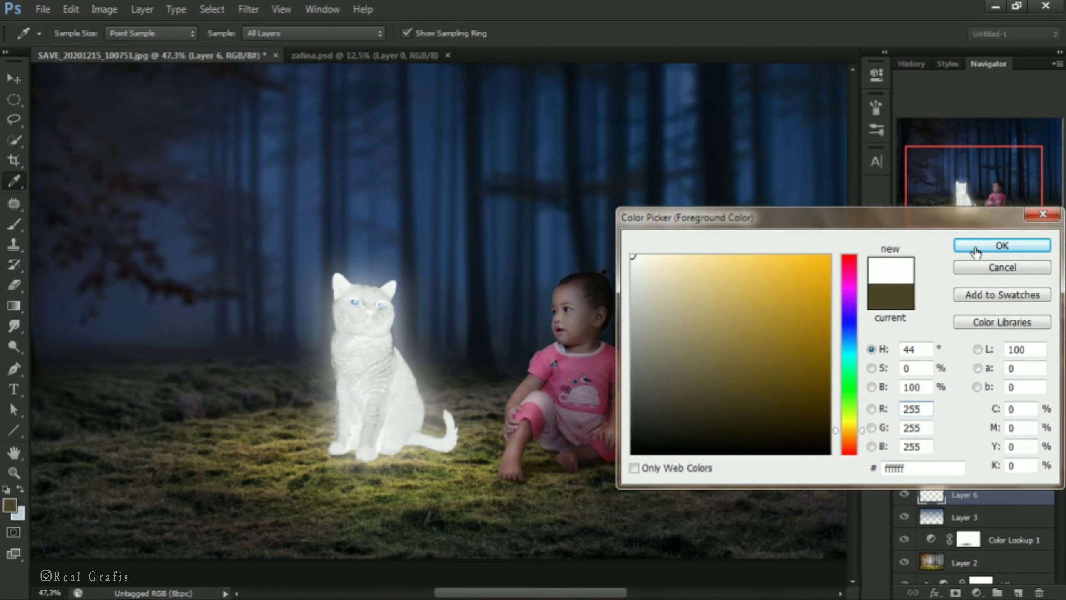
pyautogui.click(975, 251)
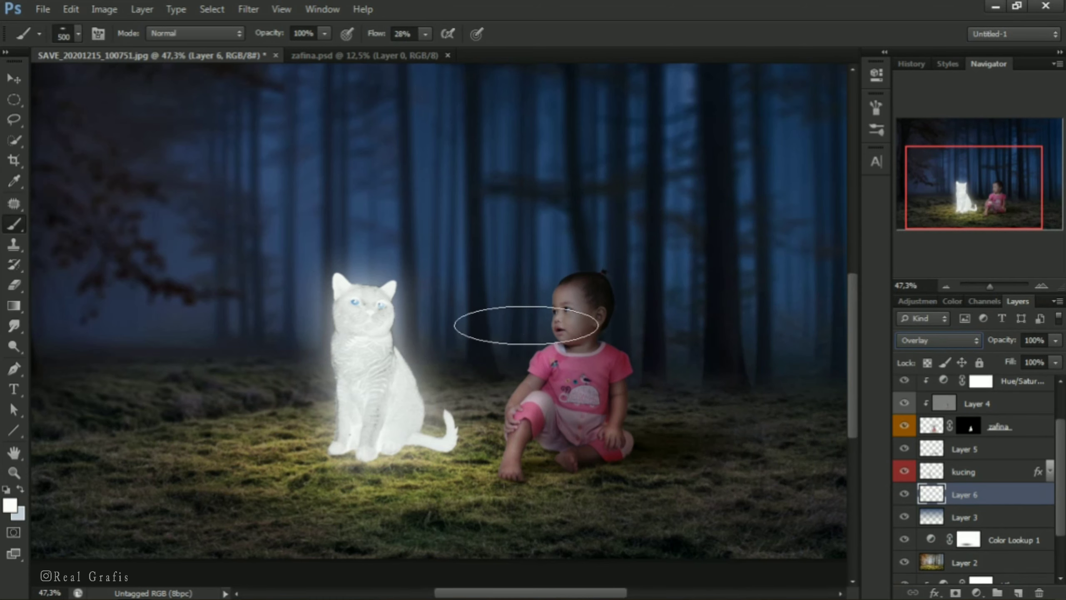
# Paint a white glow on the grass between cat and child with a size 1000 brush, and set the layer opacity to 61%
pyautogui.press(']')
pyautogui.press(']')
pyautogui.press(']')
pyautogui.press(']')
pyautogui.press(']')
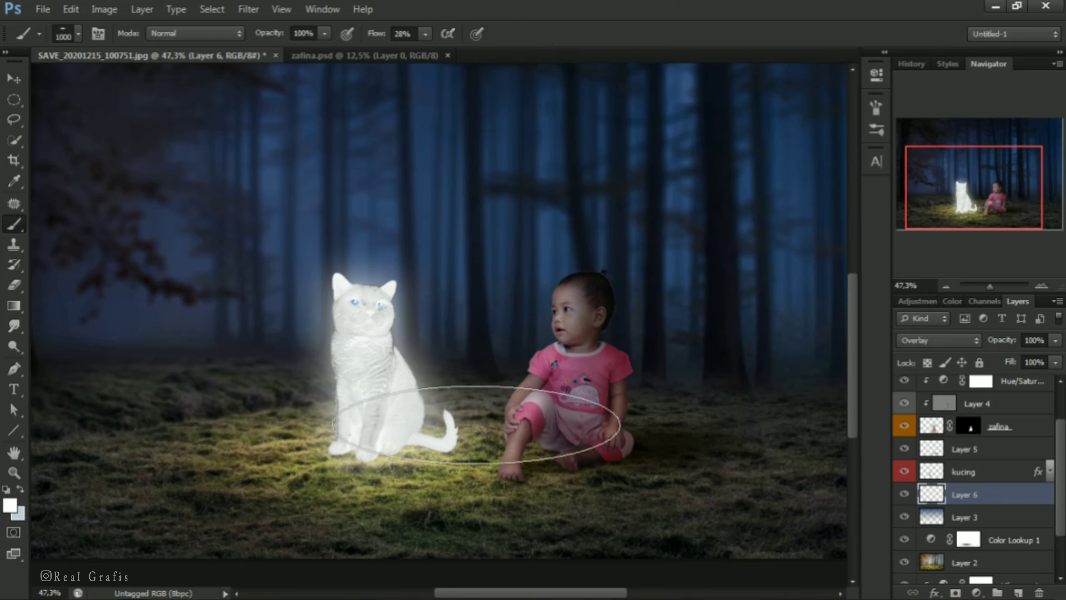
pyautogui.moveTo(1002, 340); pyautogui.dragTo(952, 384)
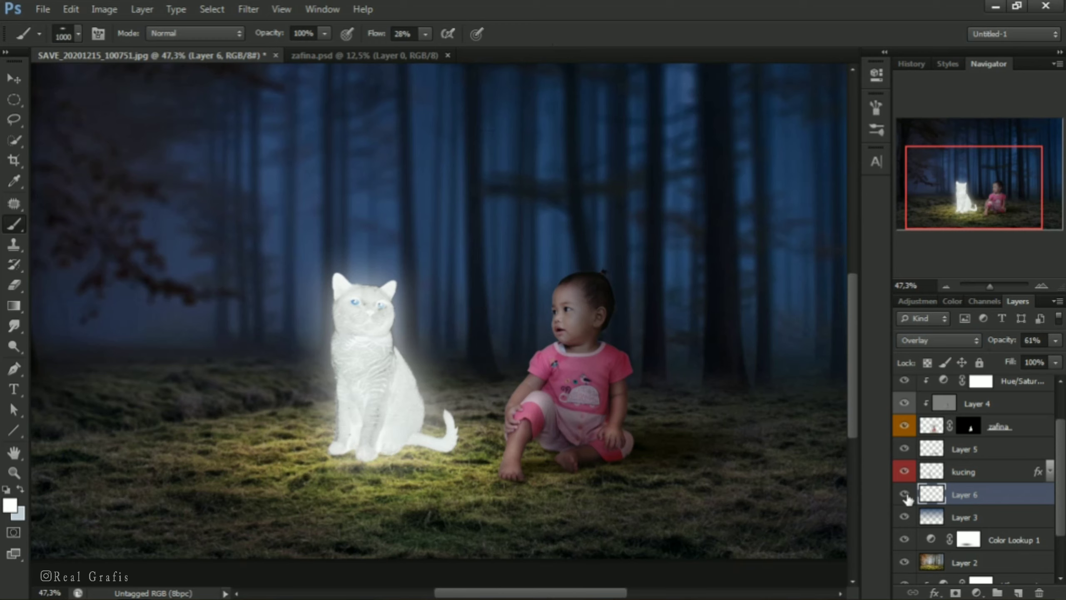
pyautogui.scroll(-1, 424, 431)
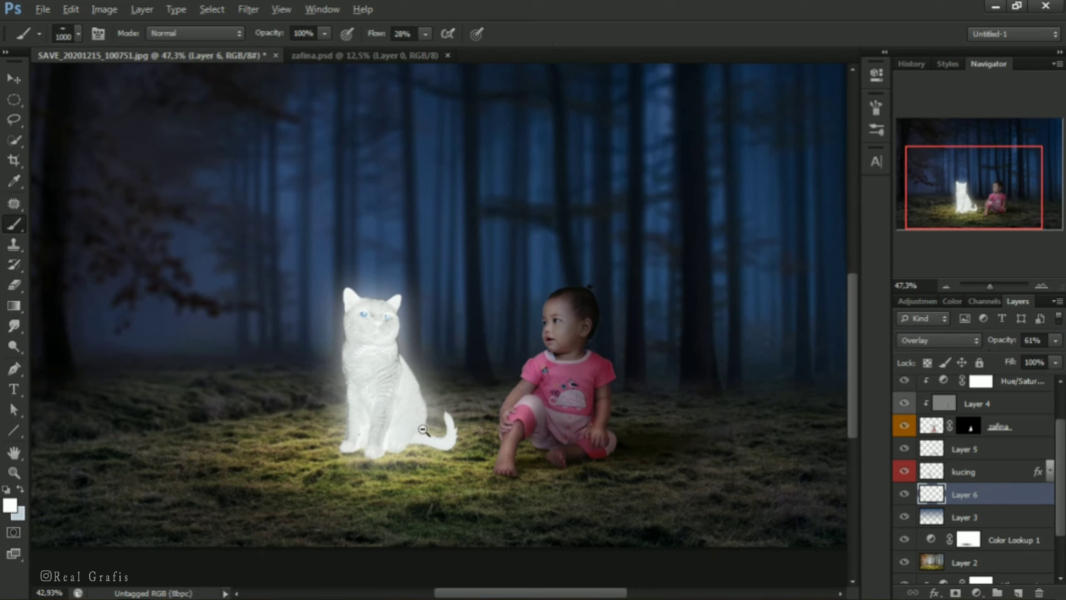
pyautogui.moveTo(501, 429)
pyautogui.mouseDown()
pyautogui.moveTo(485, 420)
pyautogui.moveTo(518, 424)
pyautogui.mouseUp()
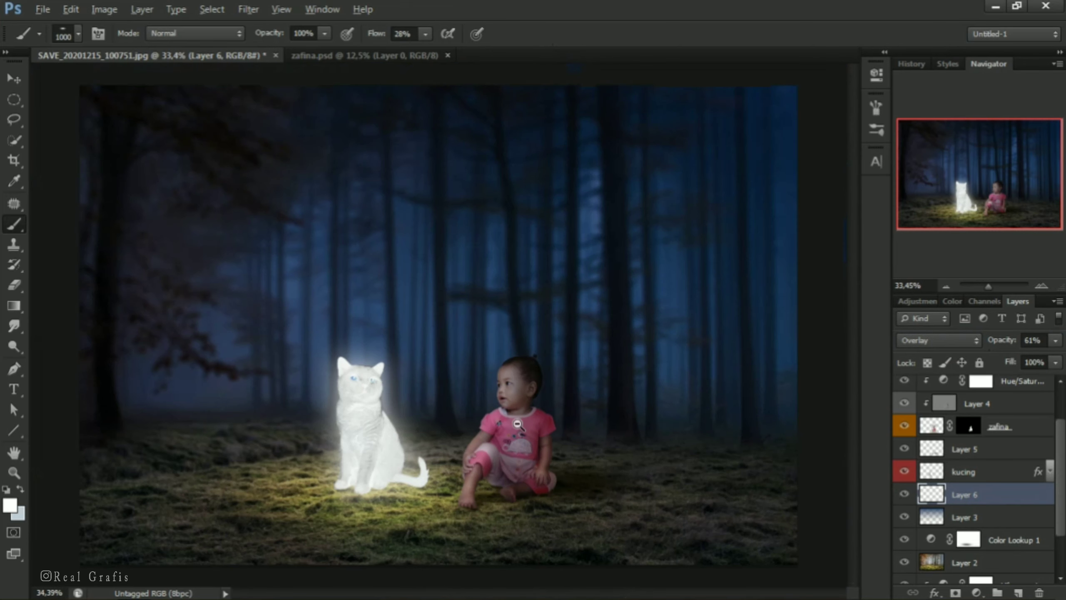
# Add a white (ffffff) solid colour fill layer above the Curves 1 layer and set its blend mode to Overlay
pyautogui.scroll(2, 1018, 397)
pyautogui.click(1019, 396)
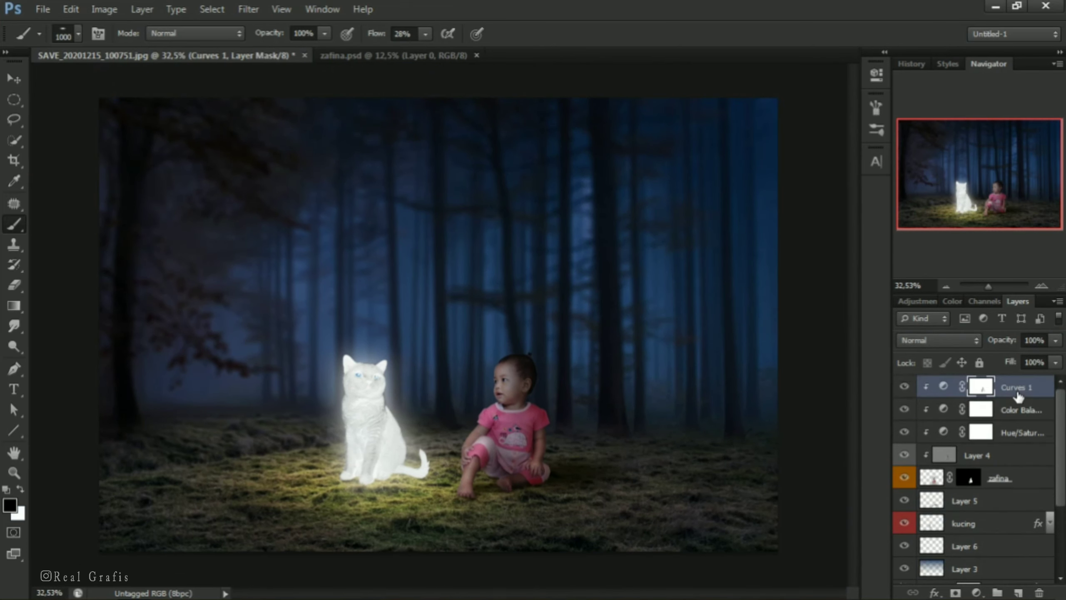
pyautogui.click(976, 592)
pyautogui.click(961, 248)
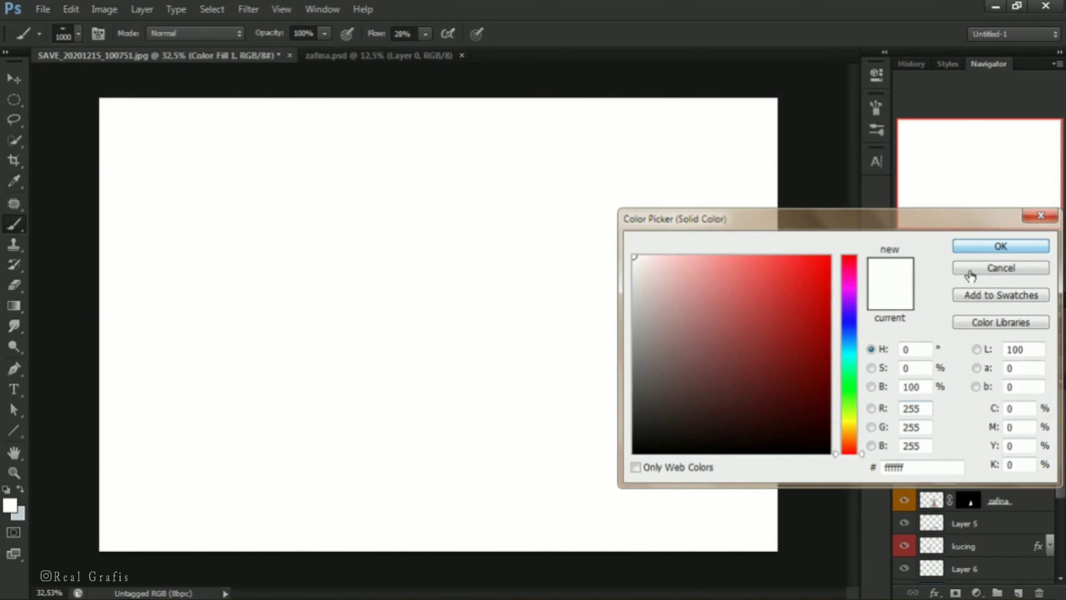
pyautogui.click(1001, 246)
pyautogui.click(939, 340)
pyautogui.click(919, 198)
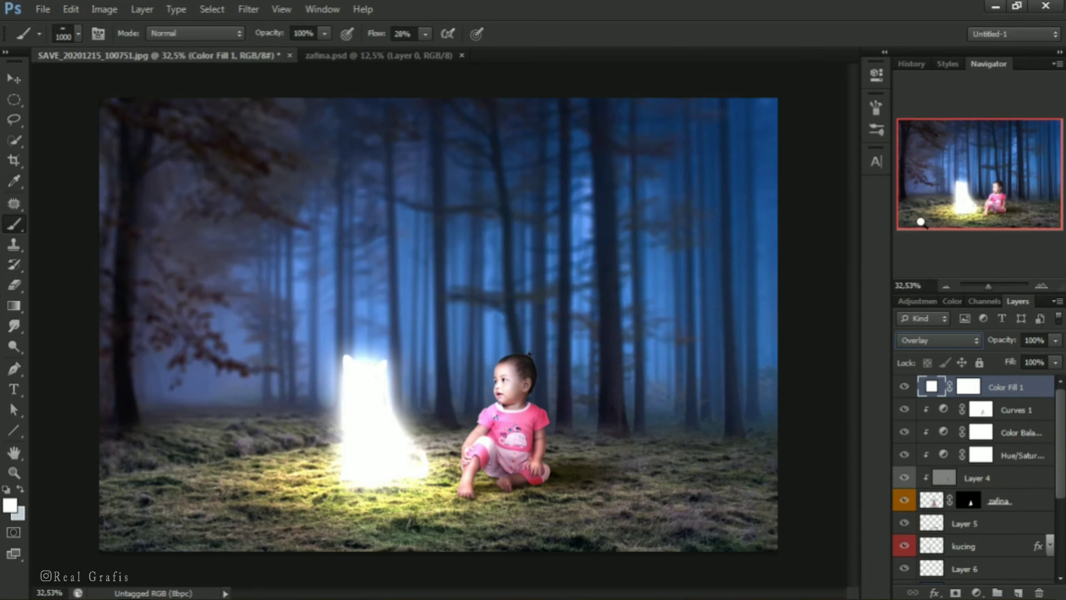
# Fill the white colour fill layer's mask with black to hide its lightening effect
pyautogui.click(968, 385)
pyautogui.press('x')
pyautogui.hotkey('alt', 'BackSpace')
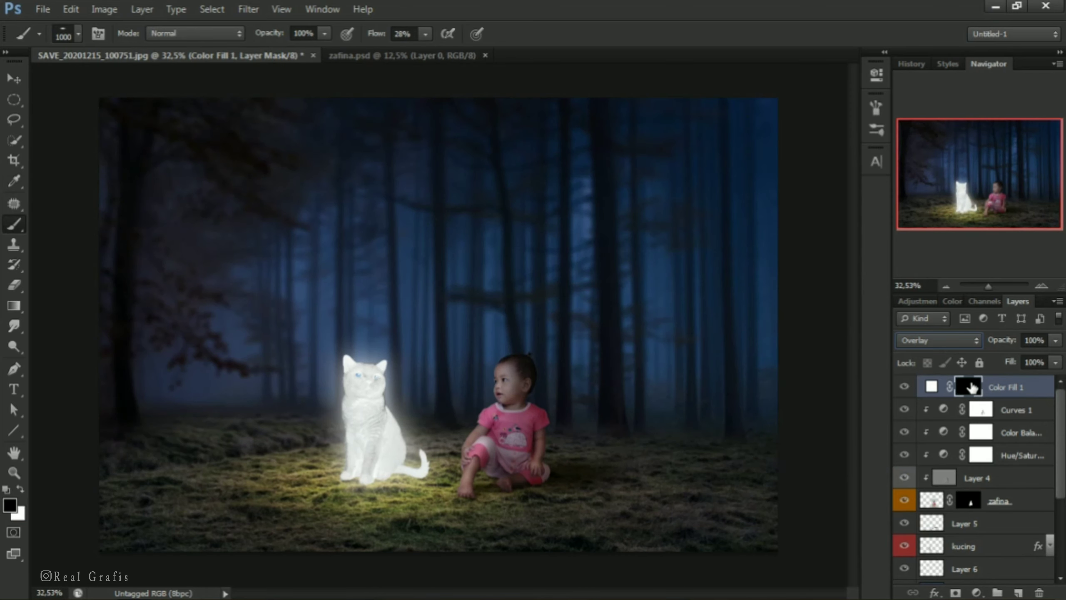
# Change the flattened brush tip to a round shape and set the brush flow to 19%
pyautogui.click(876, 108)
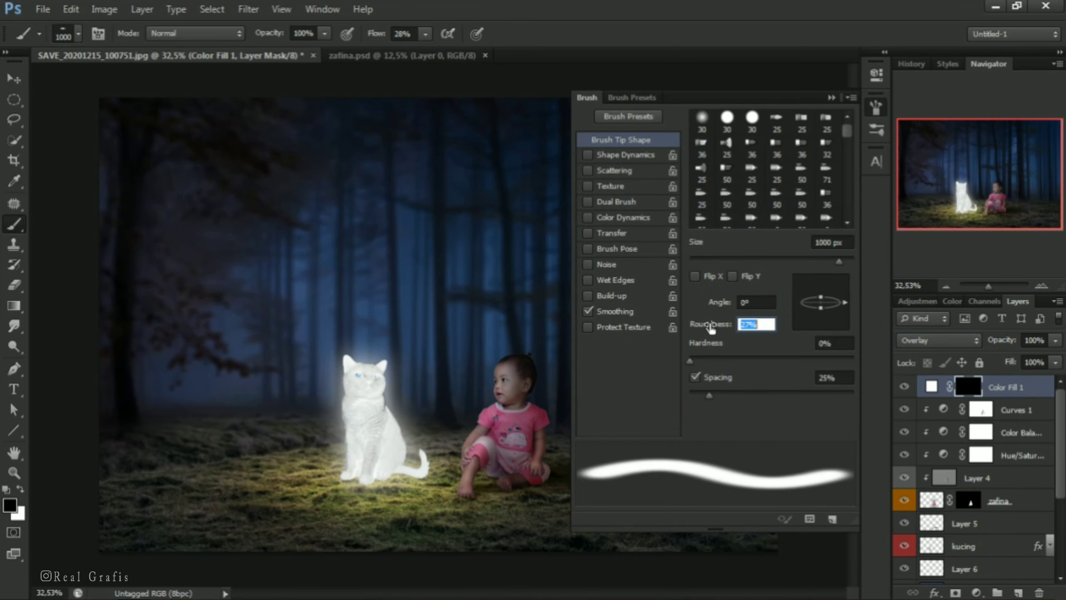
pyautogui.moveTo(820, 297); pyautogui.dragTo(823, 165)
pyautogui.click(831, 98)
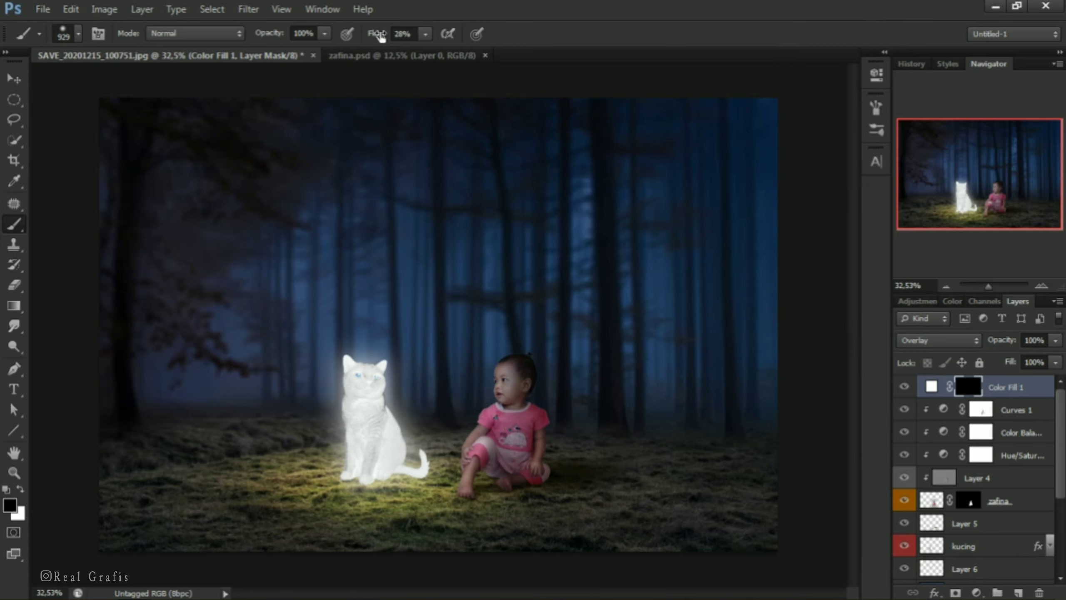
pyautogui.moveTo(377, 36); pyautogui.dragTo(368, 35)
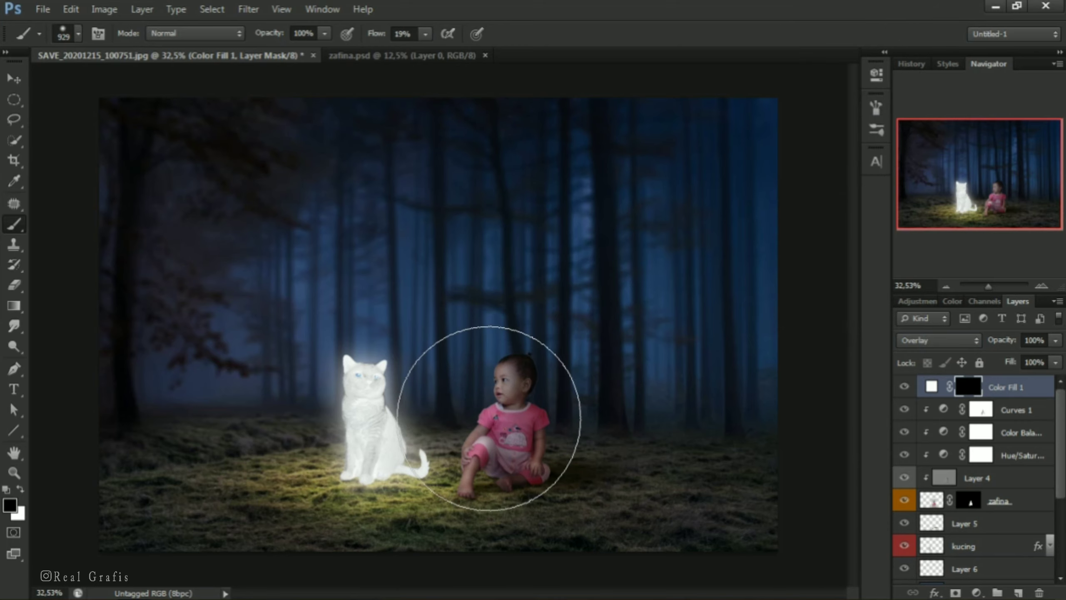
# Paint white on the fill layer's mask between the cat and the child with a size 800 brush
pyautogui.press('[')
pyautogui.press('[')
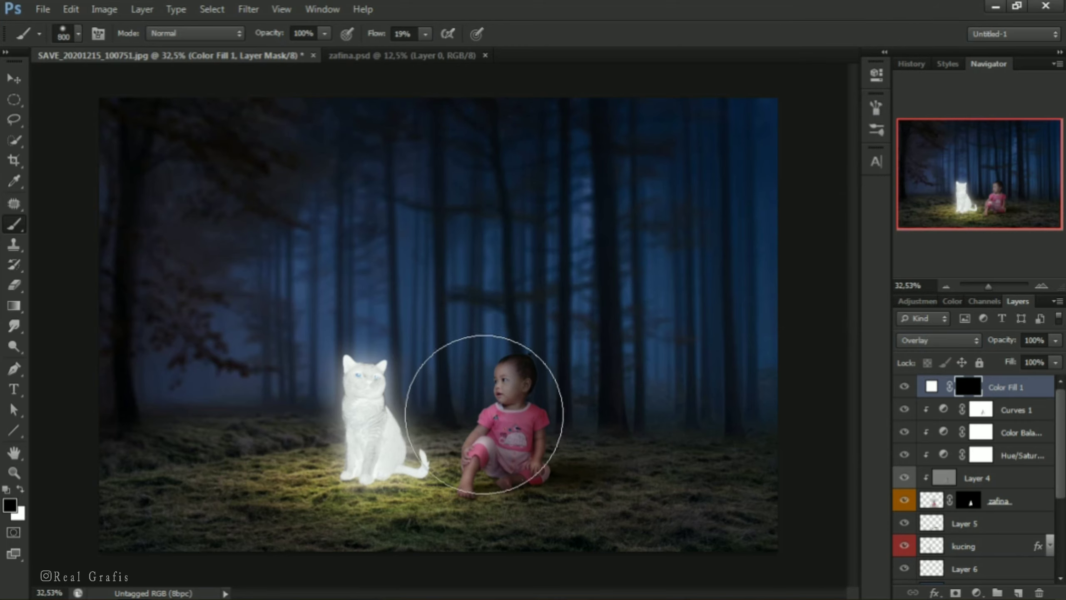
pyautogui.click(21, 489)
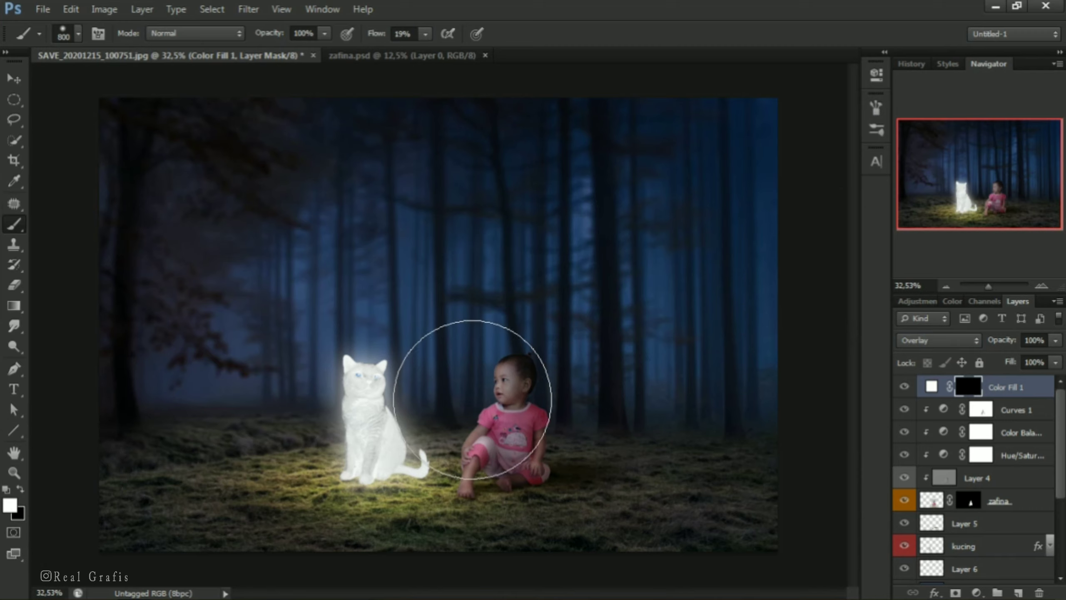
pyautogui.click(465, 401)
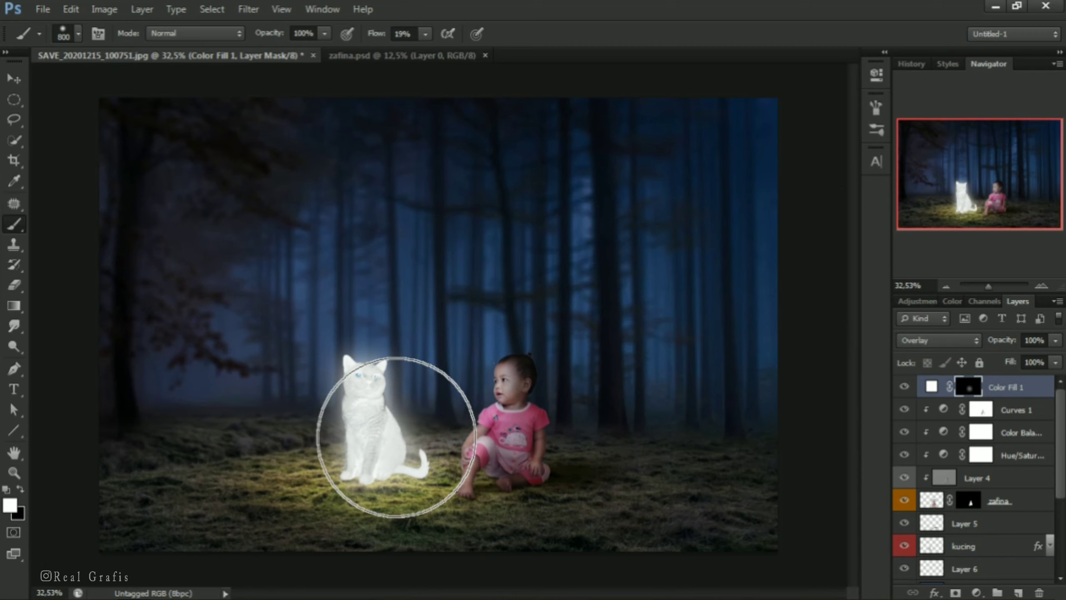
pyautogui.click(504, 436)
pyautogui.keyDown('alt'); pyautogui.click(389, 424); pyautogui.keyUp('alt')
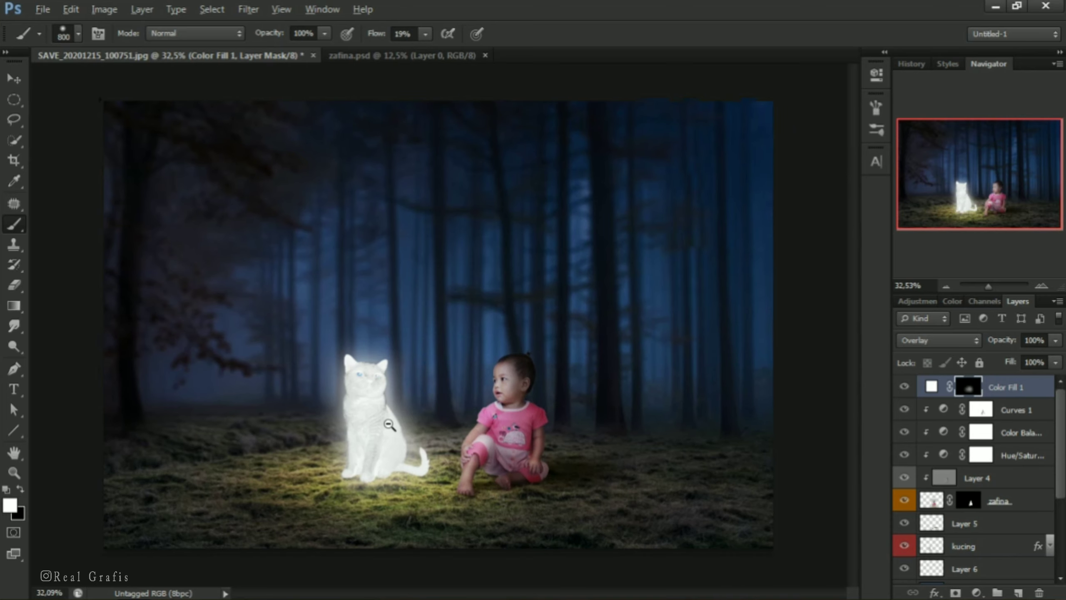
# Lower the flow to 5% and widen the light on the mask around cat and child with a size 1300 brush
pyautogui.moveTo(376, 41); pyautogui.dragTo(368, 41)
pyautogui.press(']')
pyautogui.press(']')
pyautogui.press(']')
pyautogui.press(']')
pyautogui.press(']')
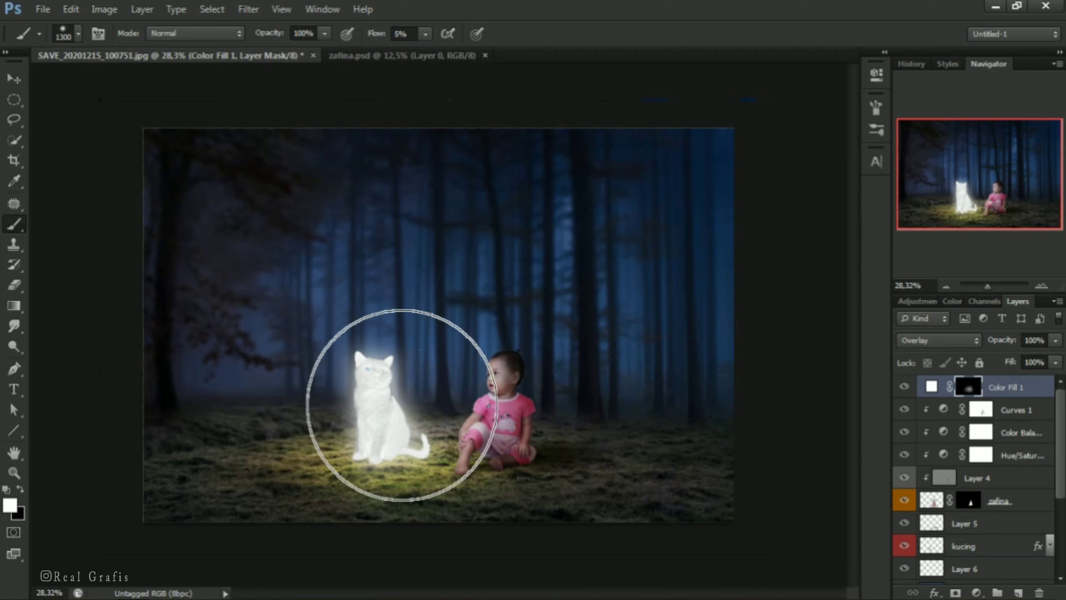
pyautogui.press(']')
pyautogui.press(']')
pyautogui.press('[')
pyautogui.press('[')
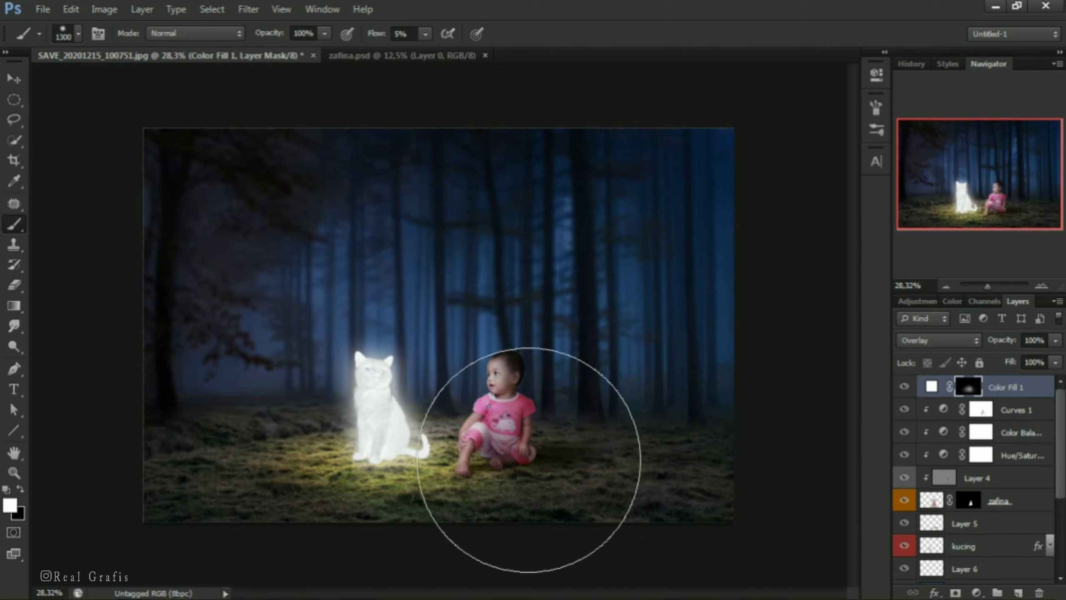
# Set the opacity of the Color Fill 1 layer to 89%
pyautogui.keyDown('alt'); pyautogui.click(426, 391); pyautogui.keyUp('alt')
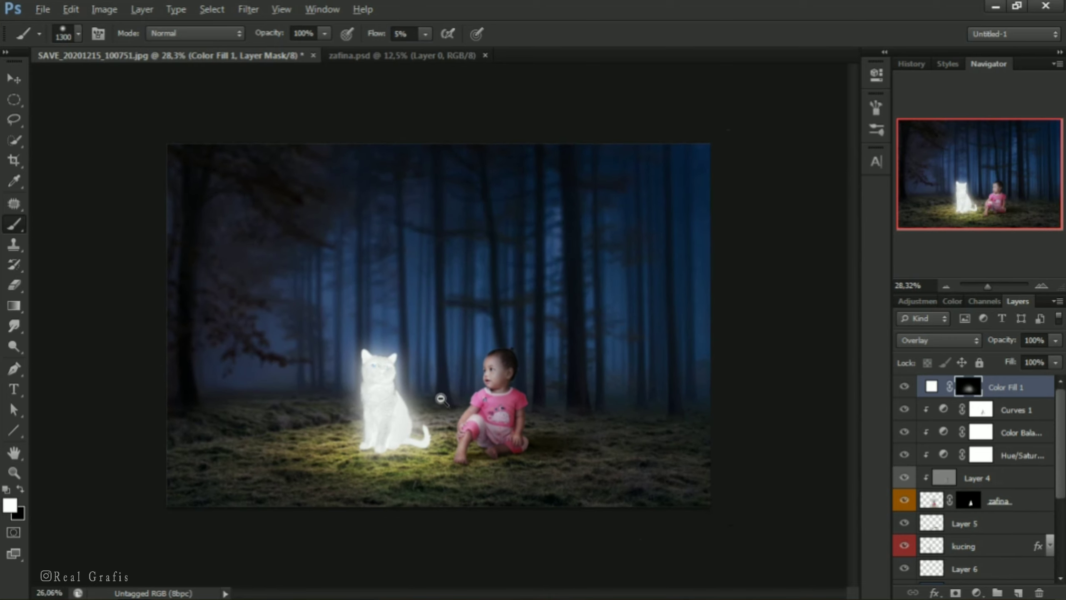
pyautogui.scroll(2, 440, 394)
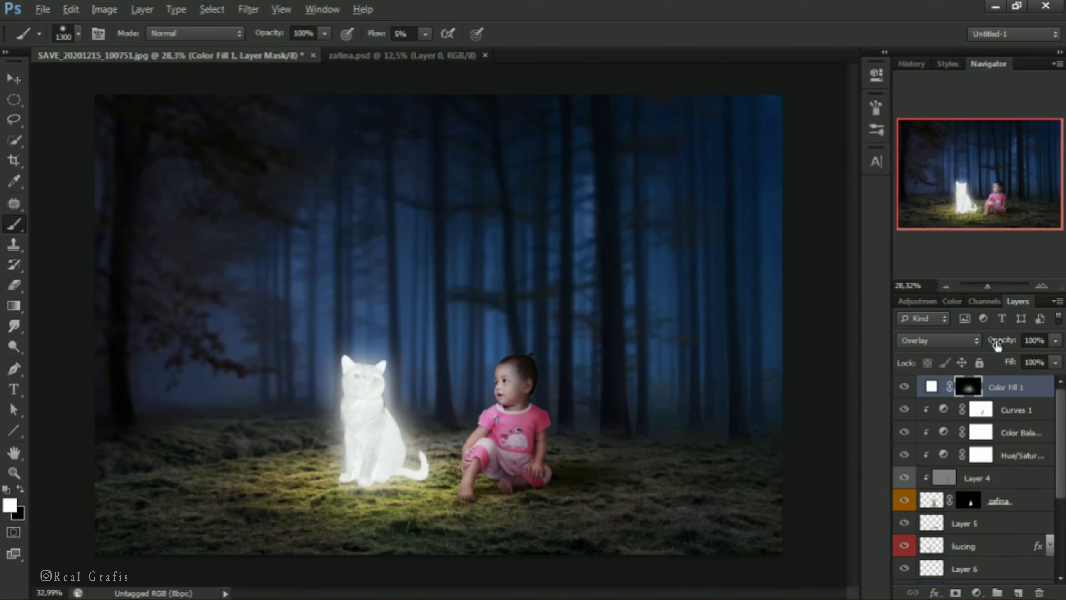
pyautogui.moveTo(992, 344); pyautogui.dragTo(1003, 344)
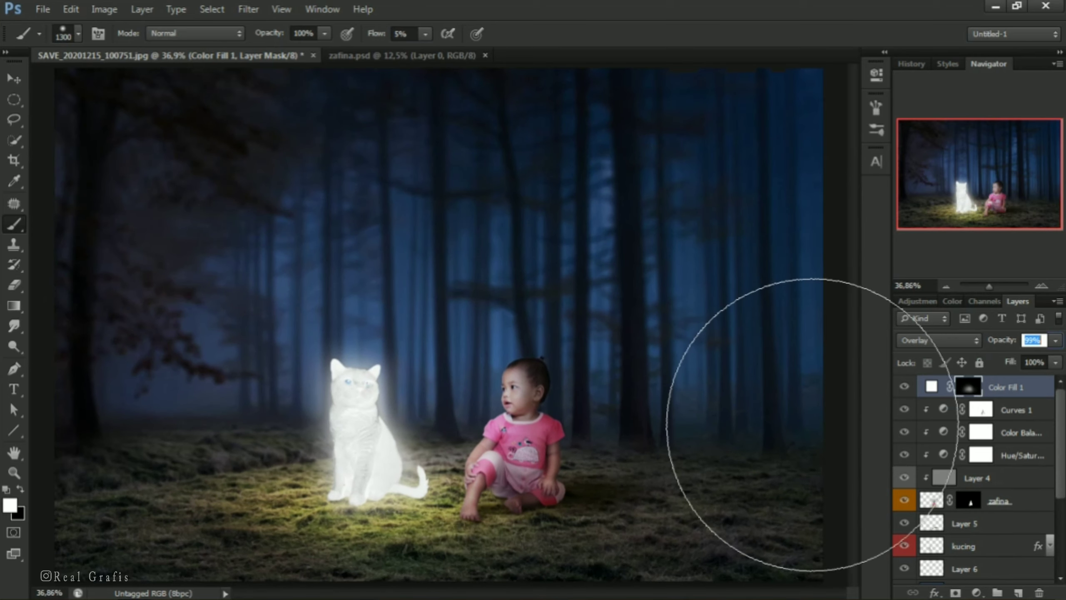
pyautogui.write('89')
pyautogui.press('Return')
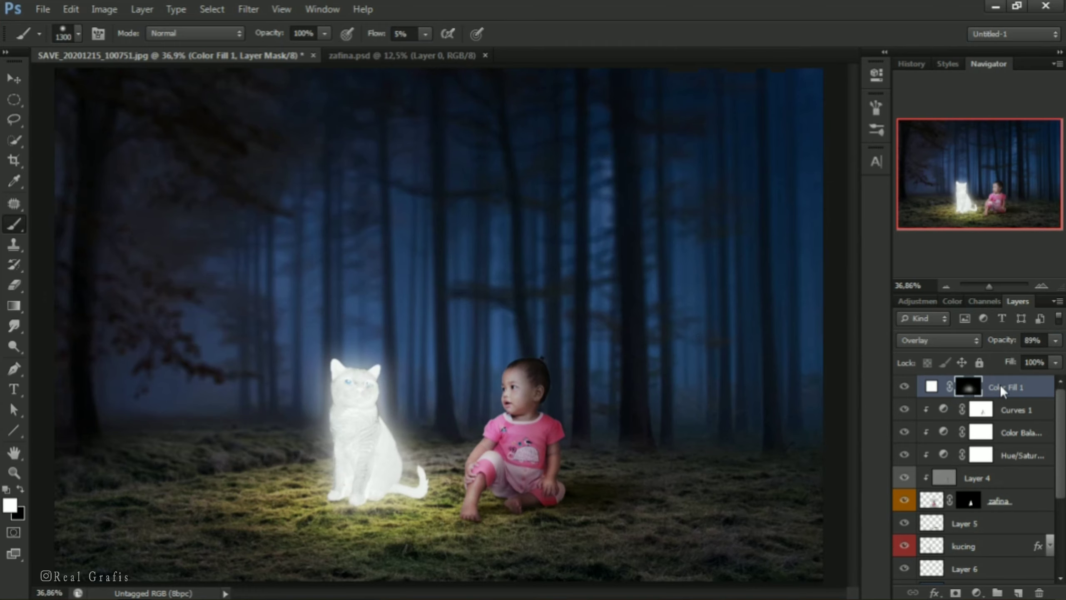
# Duplicate the Color Fill 1 layer, replace the copy's mask with a black one and set its blend mode to Screen
pyautogui.rightClick(1003, 386)
pyautogui.click(894, 105)
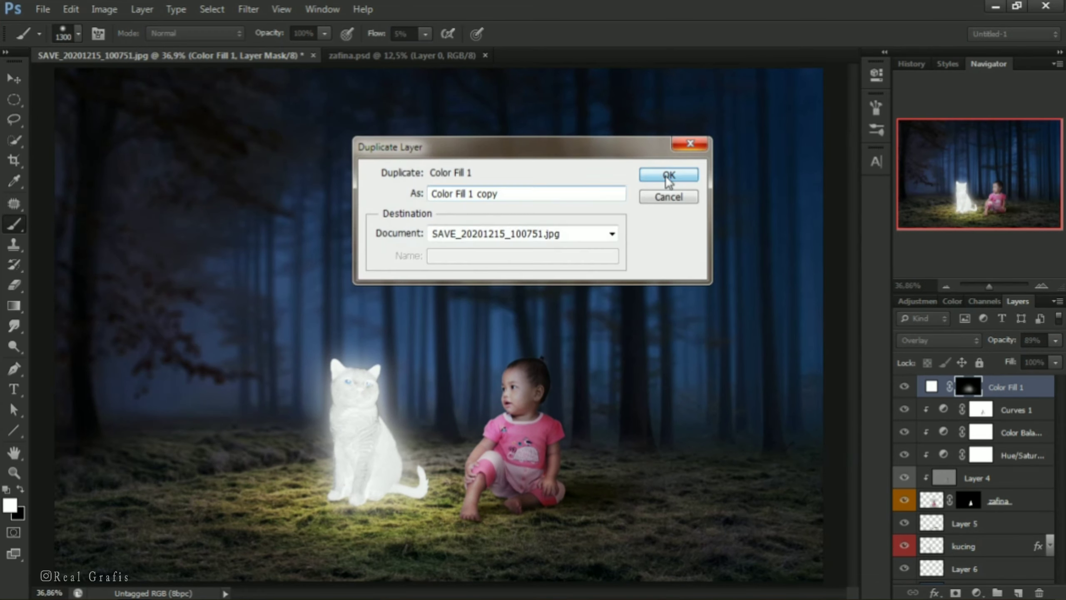
pyautogui.click(657, 177)
pyautogui.rightClick(968, 388)
pyautogui.click(929, 419)
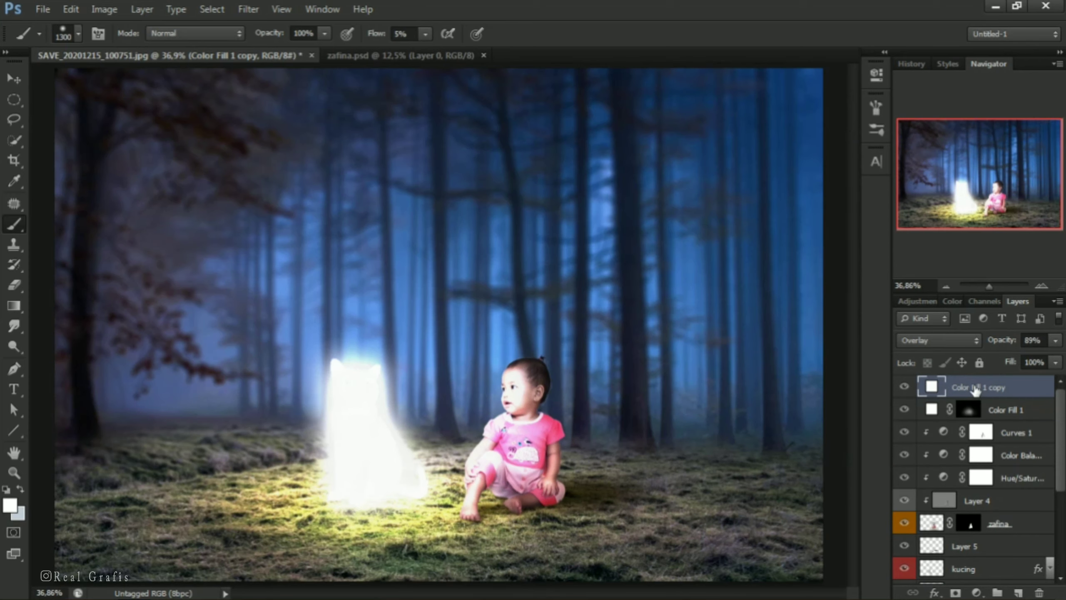
pyautogui.click(939, 136)
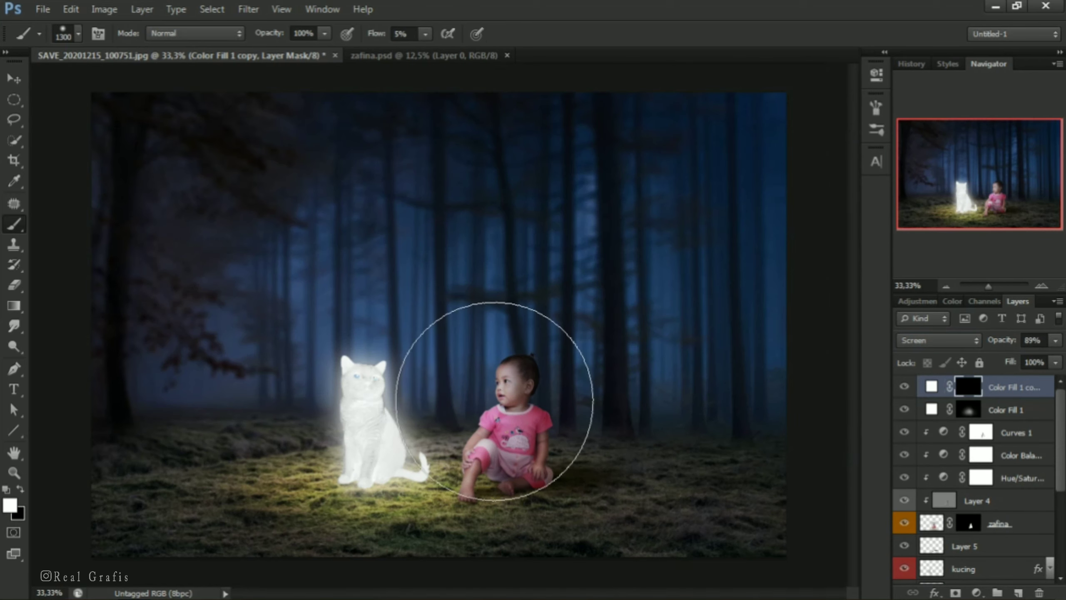
# Paint a faint white haze on the copy's mask around the cat and child, and set the copy's opacity to 65%
pyautogui.hotkey('ctrl', '-')
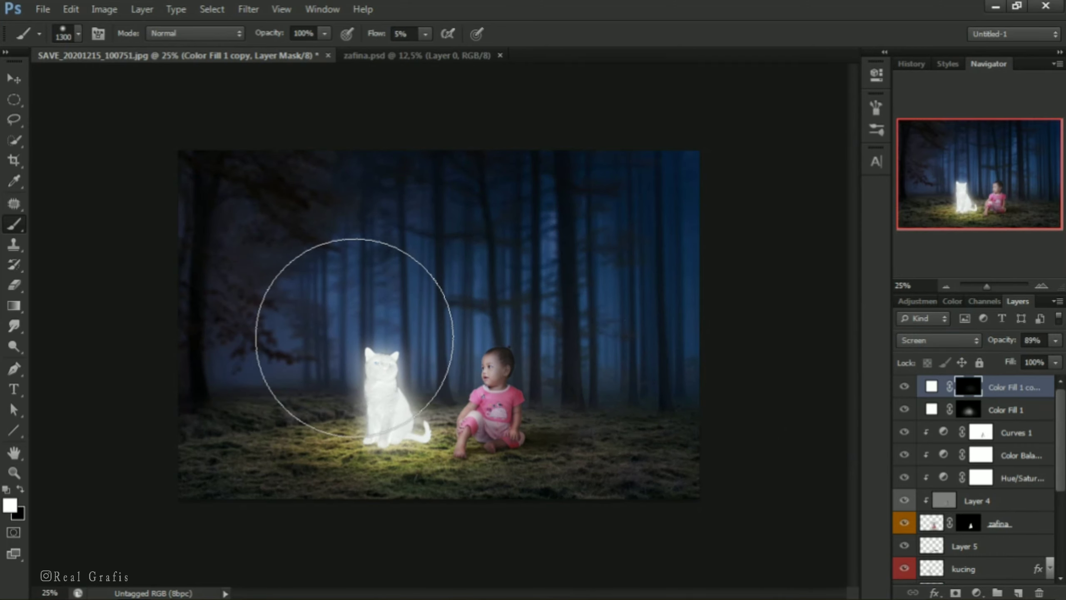
pyautogui.moveTo(354, 337); pyautogui.dragTo(471, 336)
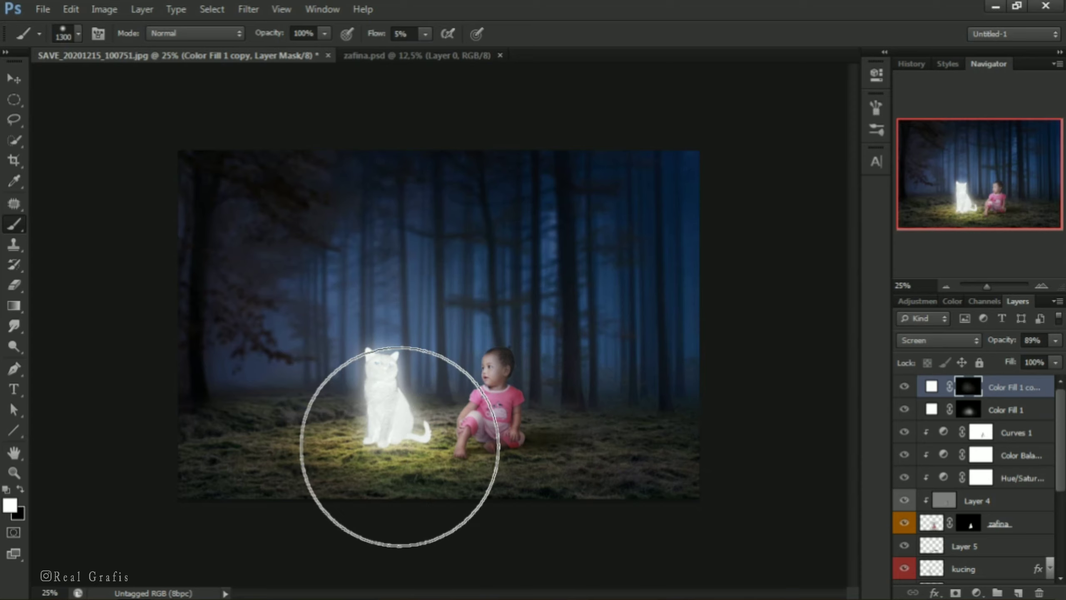
pyautogui.moveTo(1001, 342); pyautogui.dragTo(999, 342)
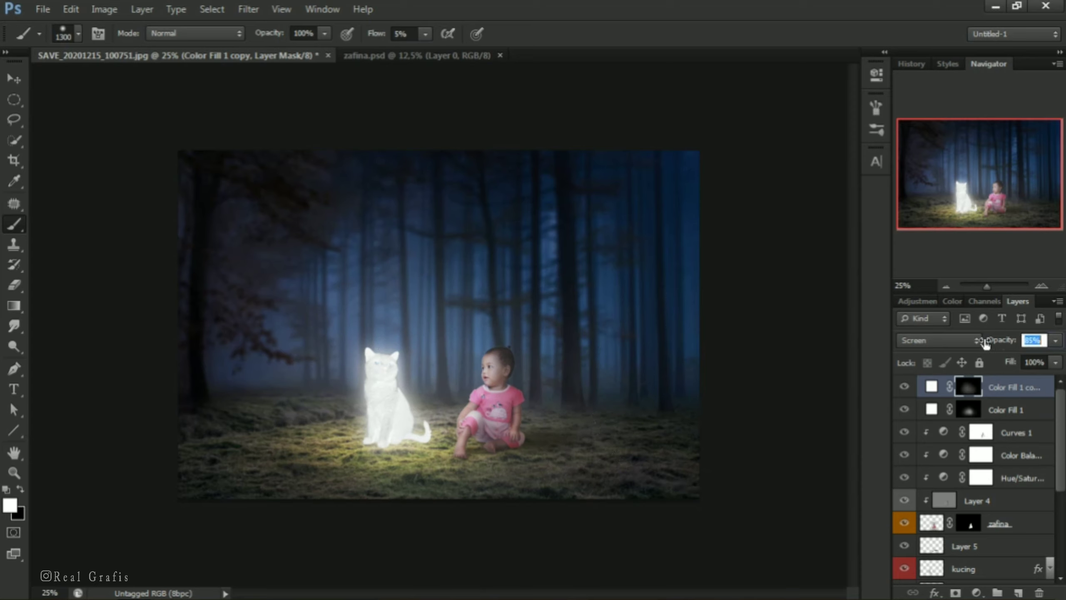
pyautogui.write('65')
pyautogui.press('Return')
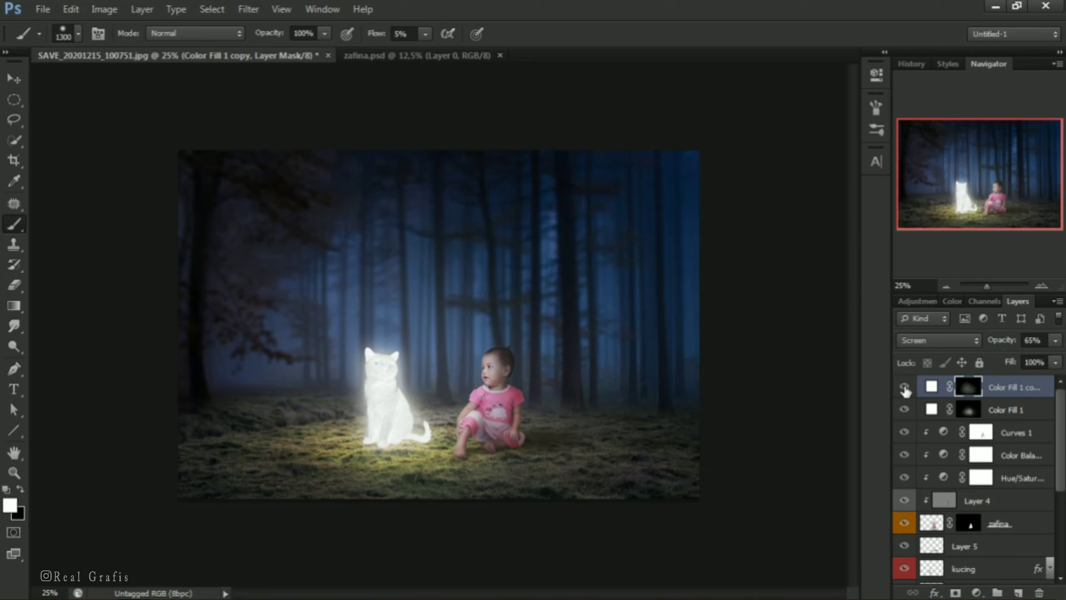
# Try the Soft Light blend mode on the colour fill copy, compare the image without the layer, and restore Screen
pyautogui.click(918, 342)
pyautogui.click(932, 203)
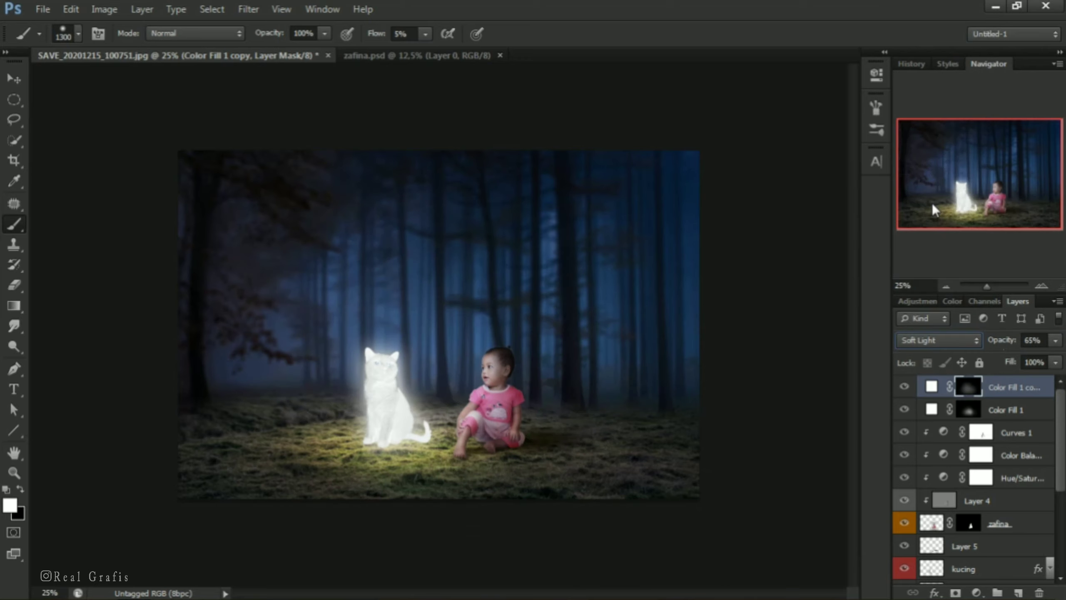
pyautogui.click(903, 389)
pyautogui.click(903, 388)
pyautogui.click(930, 341)
pyautogui.click(933, 141)
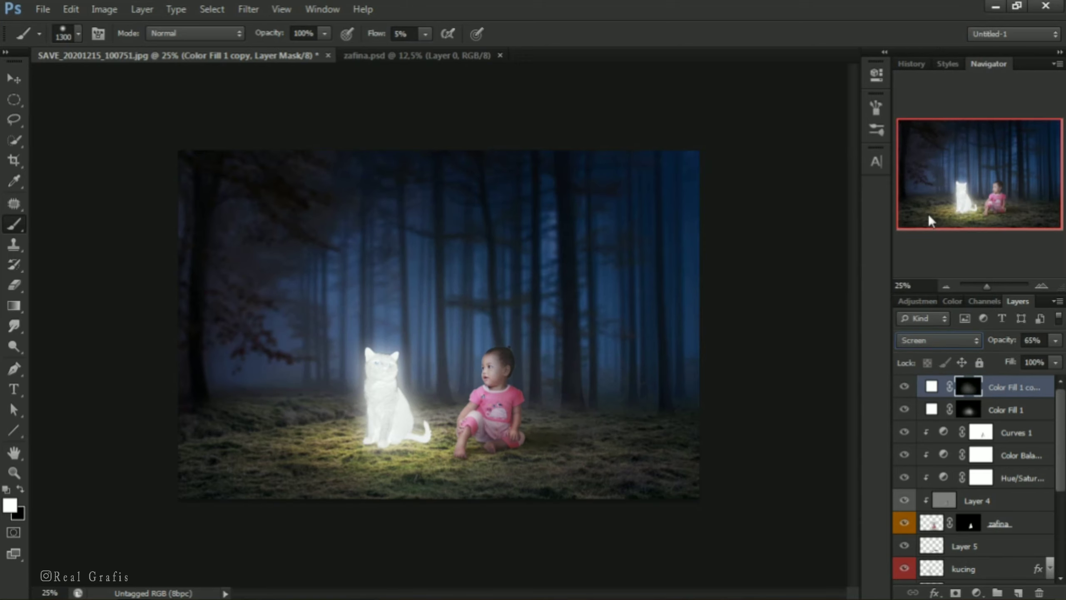
# Set the colour fill copy's opacity to 48% and compare the image with the layer hidden and shown
pyautogui.moveTo(999, 345); pyautogui.dragTo(987, 346)
pyautogui.click(904, 387)
pyautogui.click(903, 387)
pyautogui.moveTo(496, 388)
pyautogui.mouseDown()
pyautogui.moveTo(478, 387)
pyautogui.moveTo(495, 394)
pyautogui.mouseUp()
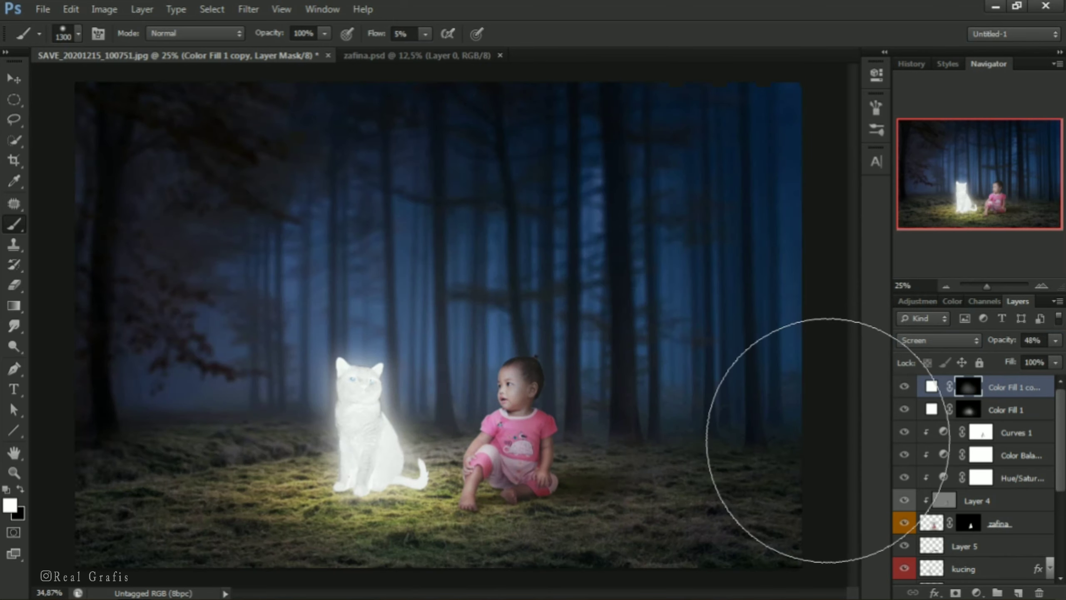
# Add a Levels adjustment layer on top, raise the Blue channel's output black level to 10, and compare before and after
pyautogui.click(979, 592)
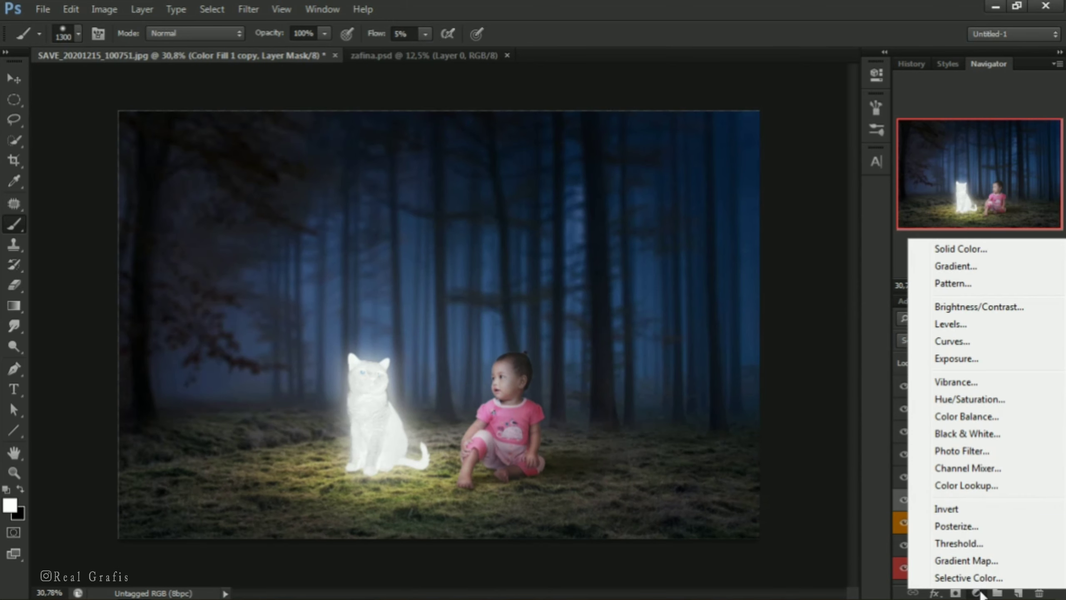
pyautogui.click(949, 324)
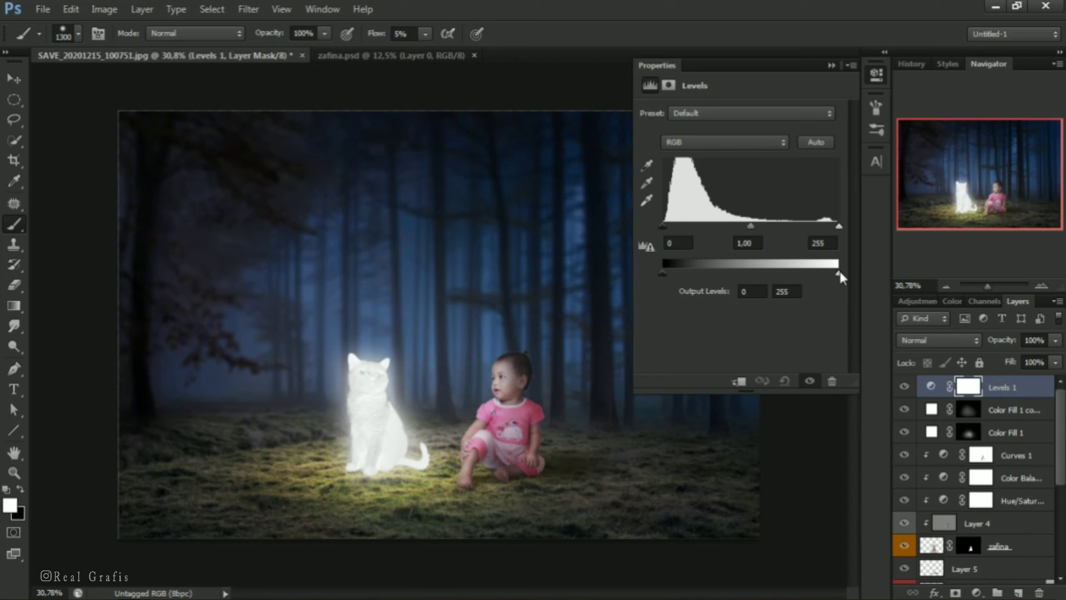
pyautogui.click(730, 143)
pyautogui.click(714, 187)
pyautogui.moveTo(663, 272); pyautogui.dragTo(671, 280)
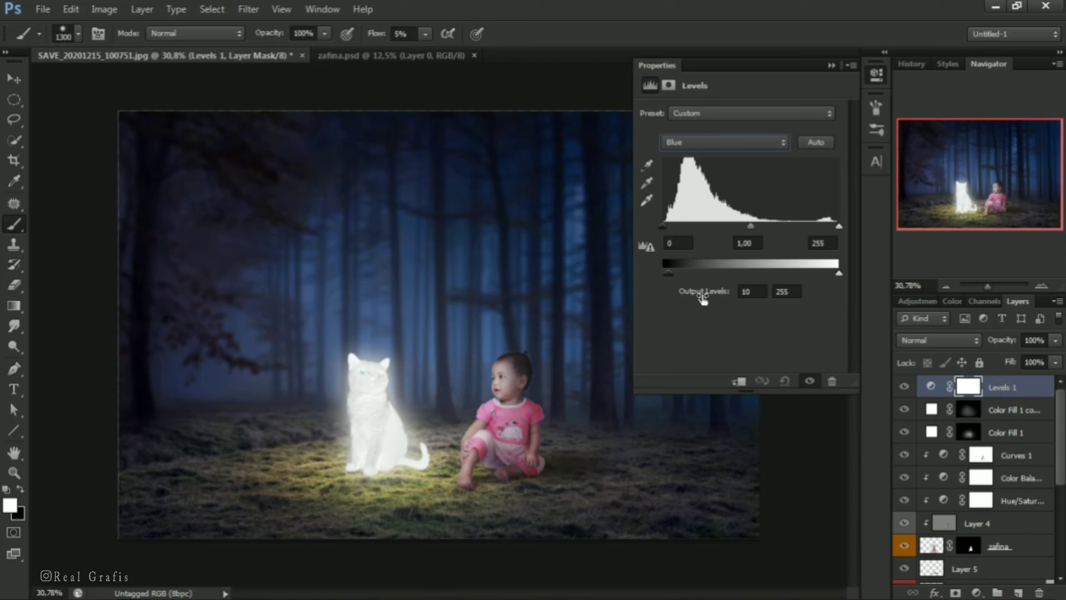
pyautogui.click(809, 381)
pyautogui.click(832, 66)
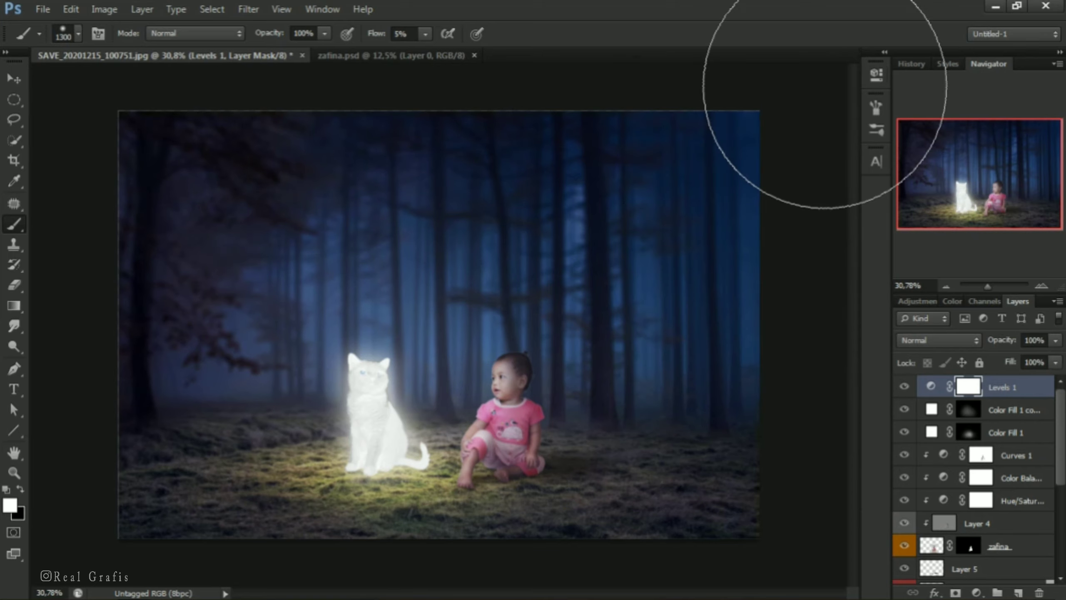
pyautogui.moveTo(505, 321); pyautogui.dragTo(463, 306)
pyautogui.click(906, 391)
pyautogui.click(904, 387)
# Reduce the brush size to 500
pyautogui.press('[')
pyautogui.press('[')
pyautogui.press('[')
pyautogui.press('[')
pyautogui.press('[')
pyautogui.press('[')
pyautogui.press('[')
pyautogui.press('[')
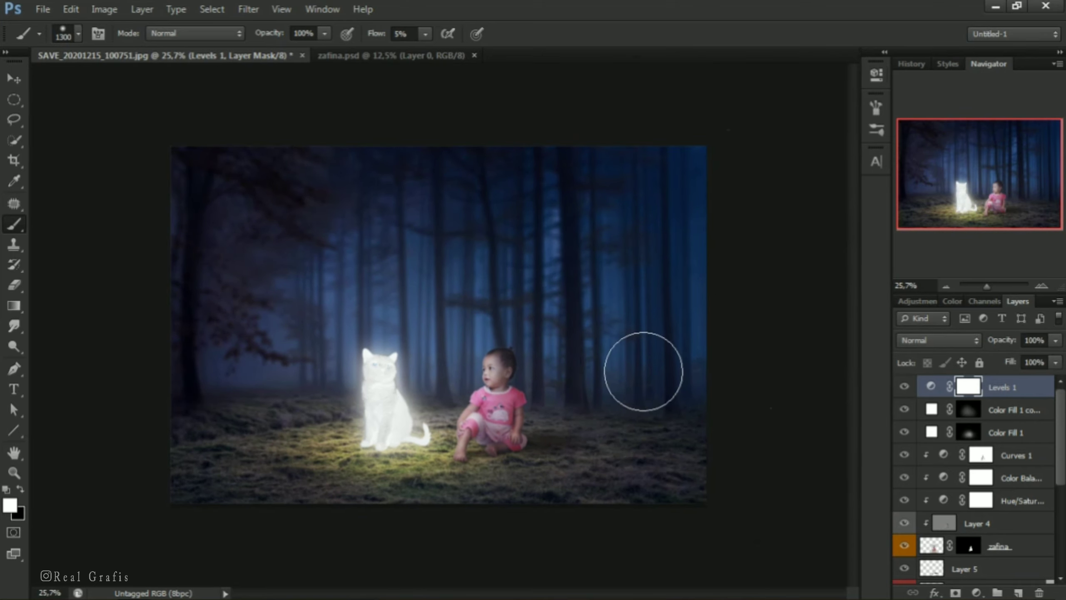
# Shrink the Navigator area to give the layer list more room
pyautogui.moveTo(1060, 408)
pyautogui.mouseDown()
pyautogui.moveTo(1061, 490)
pyautogui.moveTo(1061, 411)
pyautogui.mouseUp()
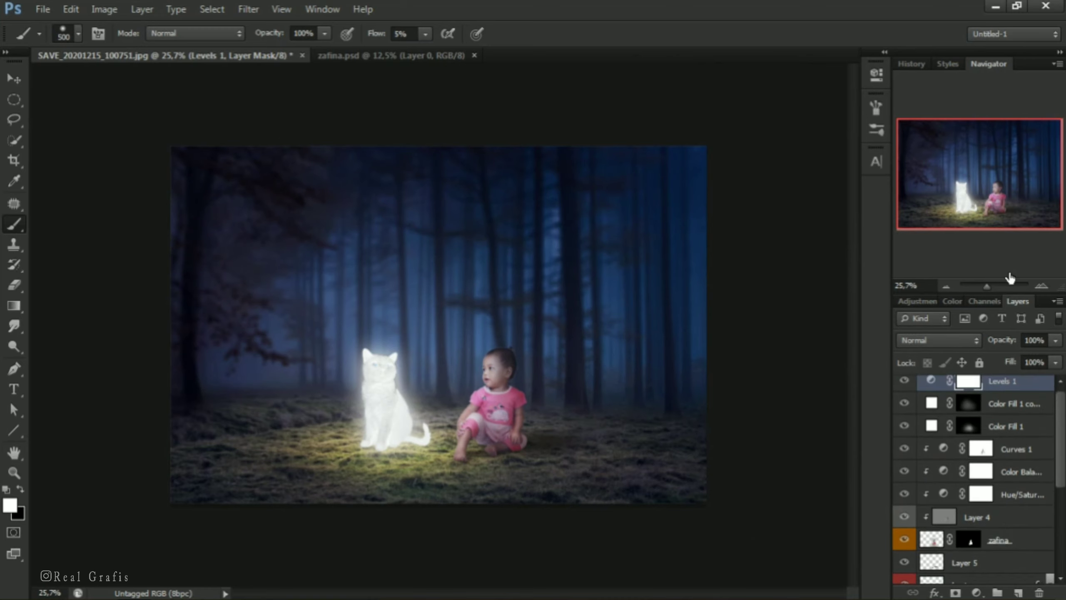
pyautogui.moveTo(996, 292); pyautogui.dragTo(996, 175)
pyautogui.moveTo(1061, 314)
pyautogui.mouseDown()
pyautogui.moveTo(1061, 363)
pyautogui.moveTo(1061, 309)
pyautogui.mouseUp()
# Add a Photo Filter adjustment layer on top using Warming Filter (85) at 77% density, and compare the image without and with it
pyautogui.click(976, 592)
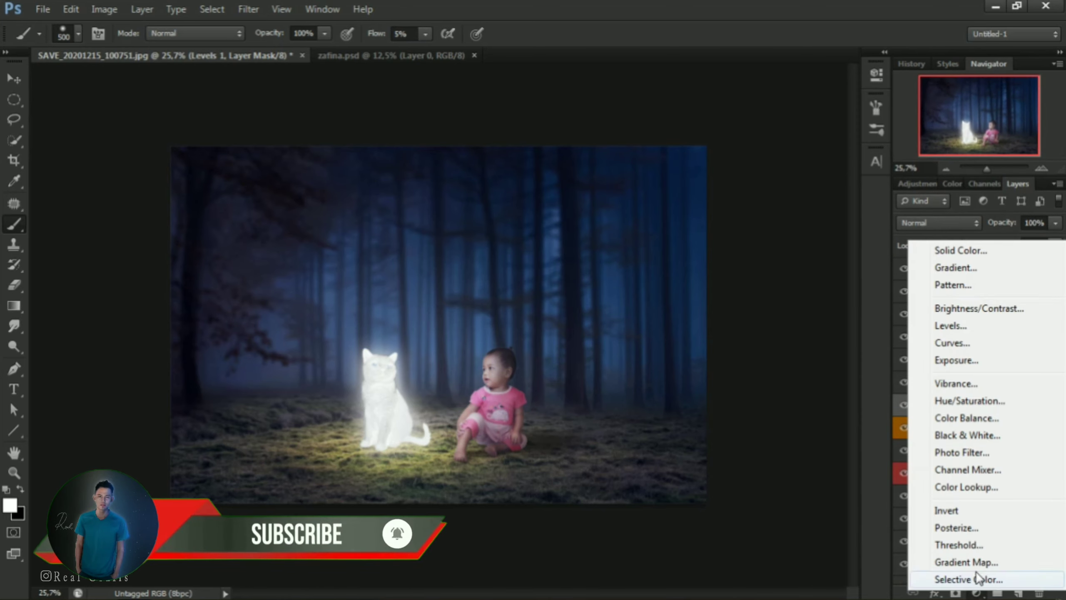
pyautogui.click(956, 451)
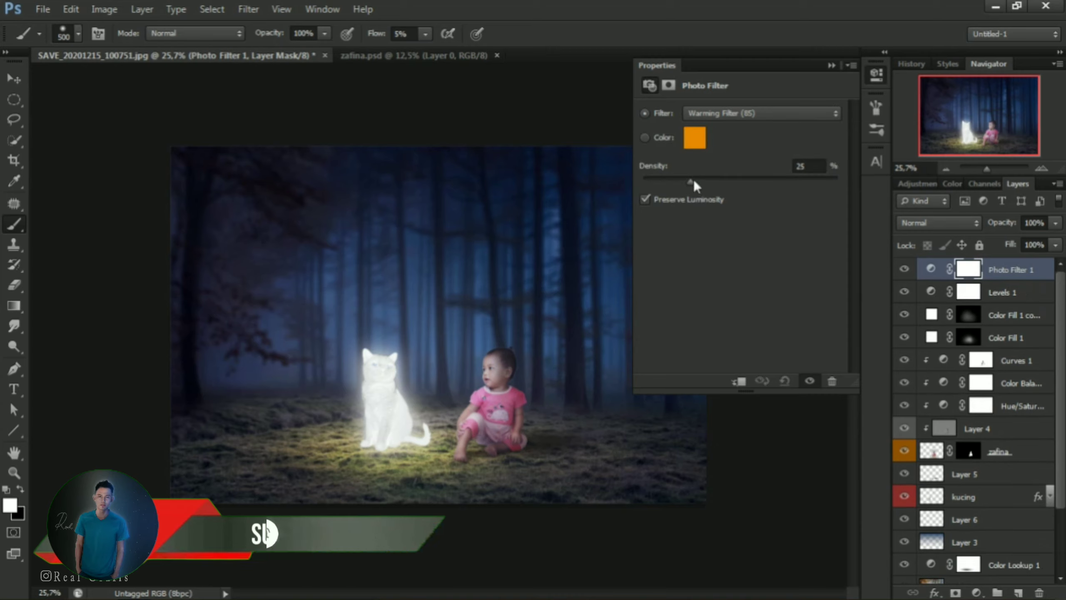
pyautogui.moveTo(704, 180); pyautogui.dragTo(778, 194)
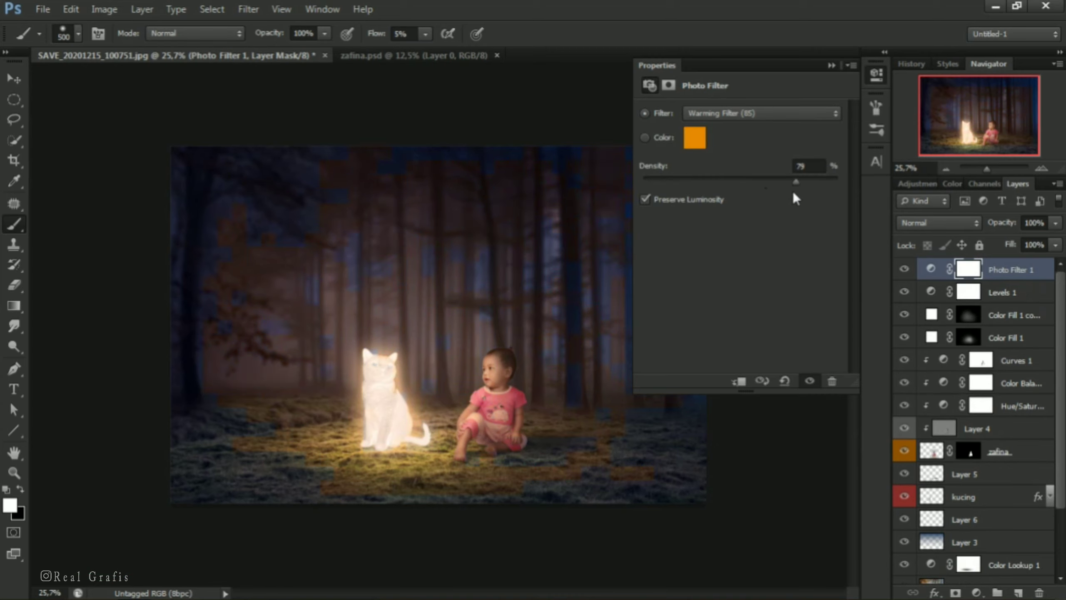
pyautogui.click(810, 382)
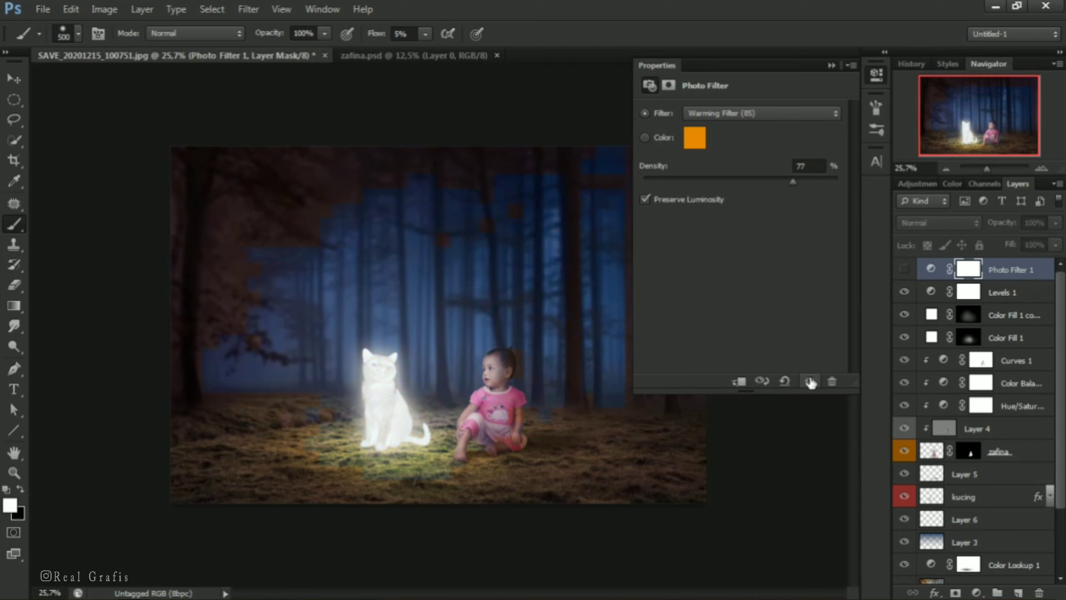
pyautogui.click(809, 381)
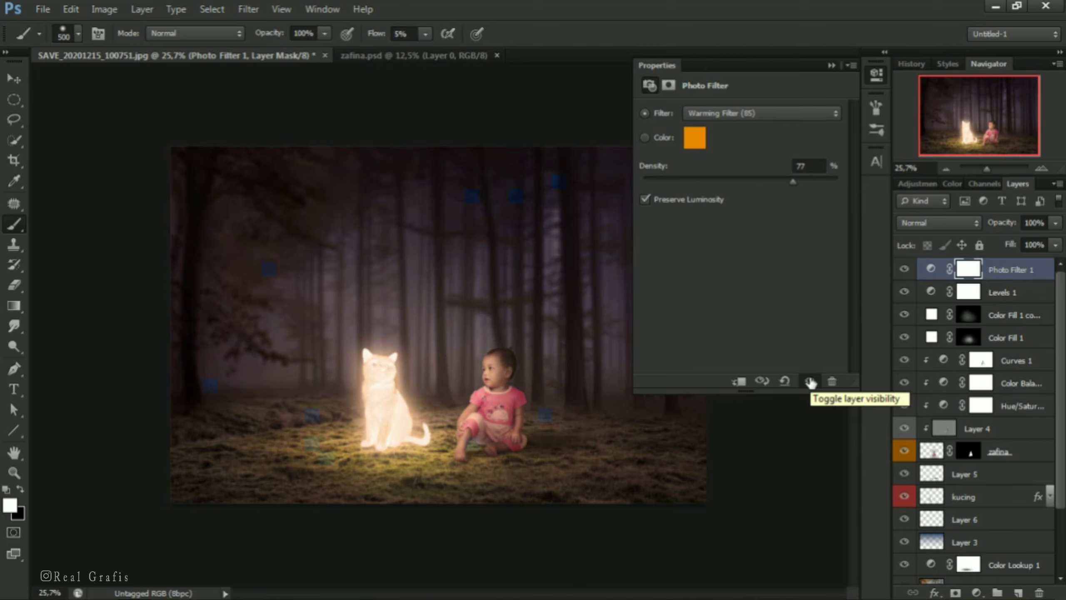
pyautogui.click(828, 67)
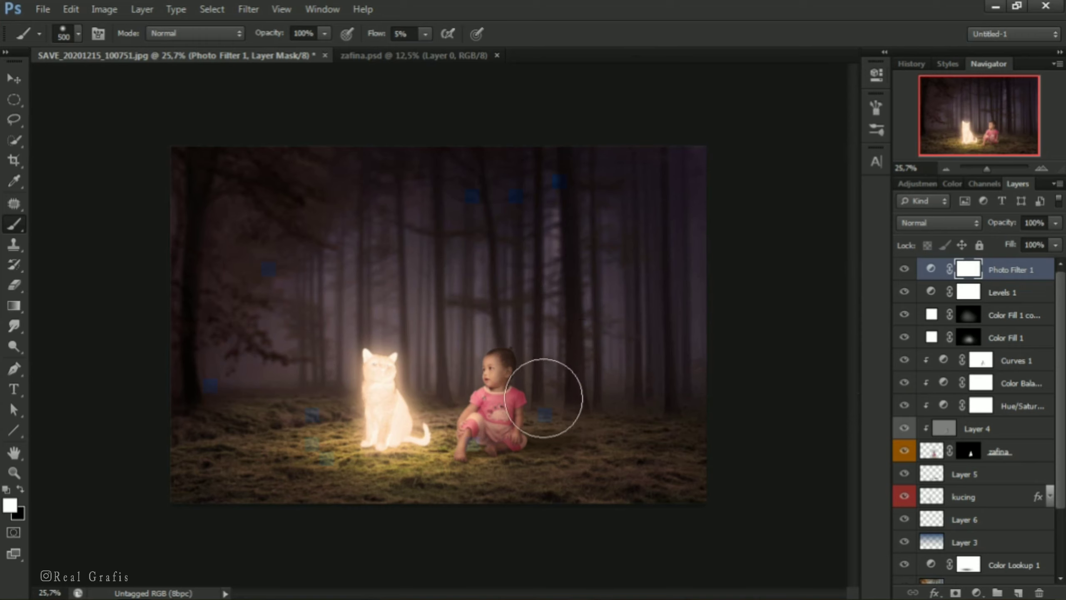
# Stamp all visible layers into a new merged layer on top and set its blend mode to Linear Light
pyautogui.scroll(-3, 543, 399)
pyautogui.scroll(3, 529, 408)
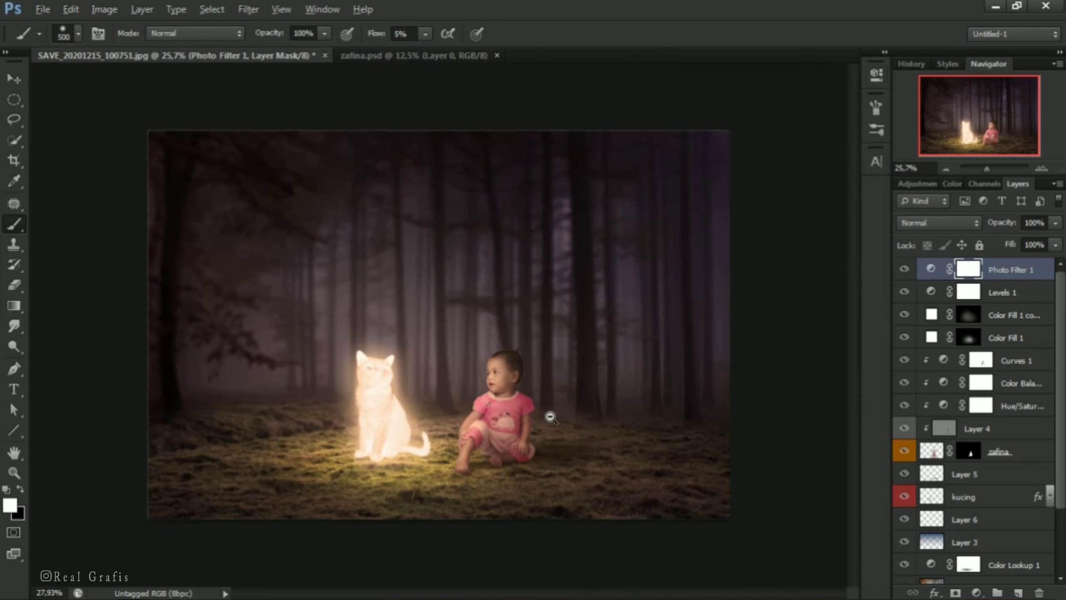
pyautogui.scroll(1, 549, 416)
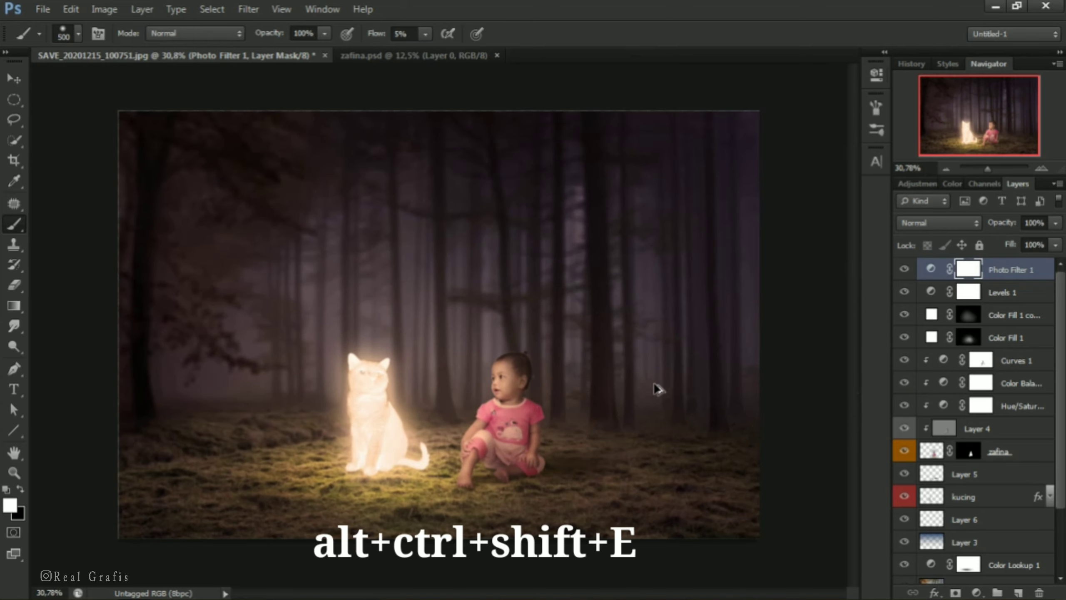
pyautogui.hotkey('ctrl', 'alt', 'shift', 'e')
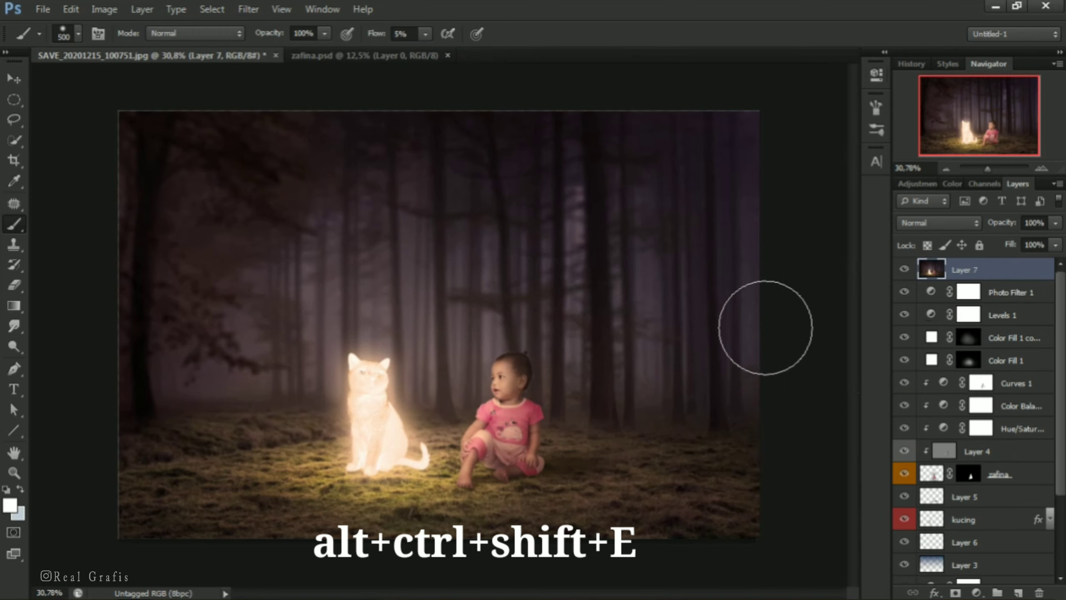
pyautogui.click(938, 222)
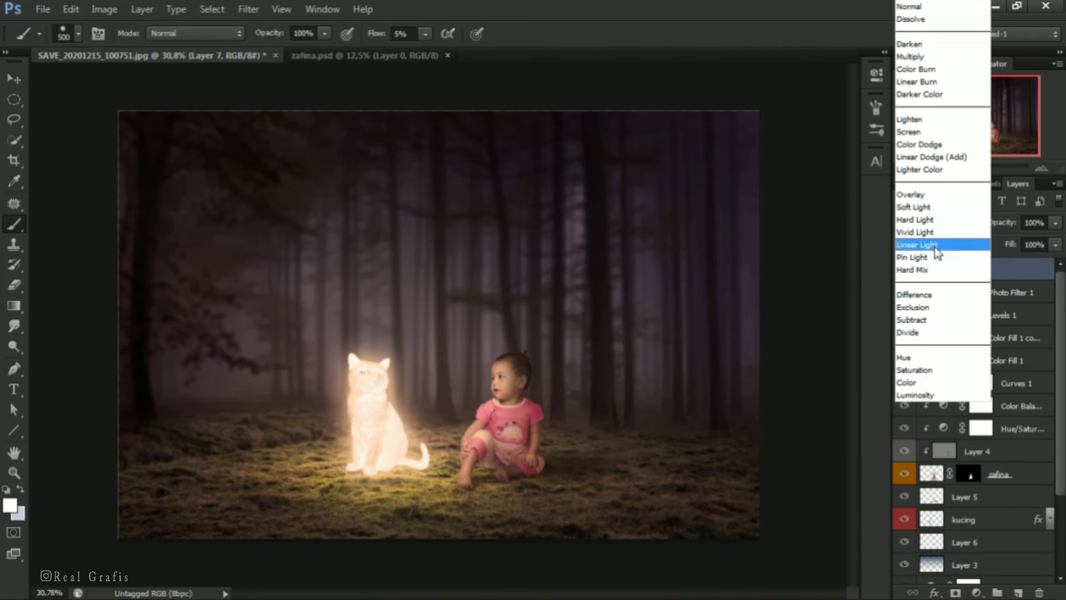
pyautogui.click(936, 246)
# Sharpen the merged layer with a High Pass filter at a radius of 0.6 pixels, and return to the Brush tool
pyautogui.click(248, 8)
pyautogui.moveTo(373, 352)
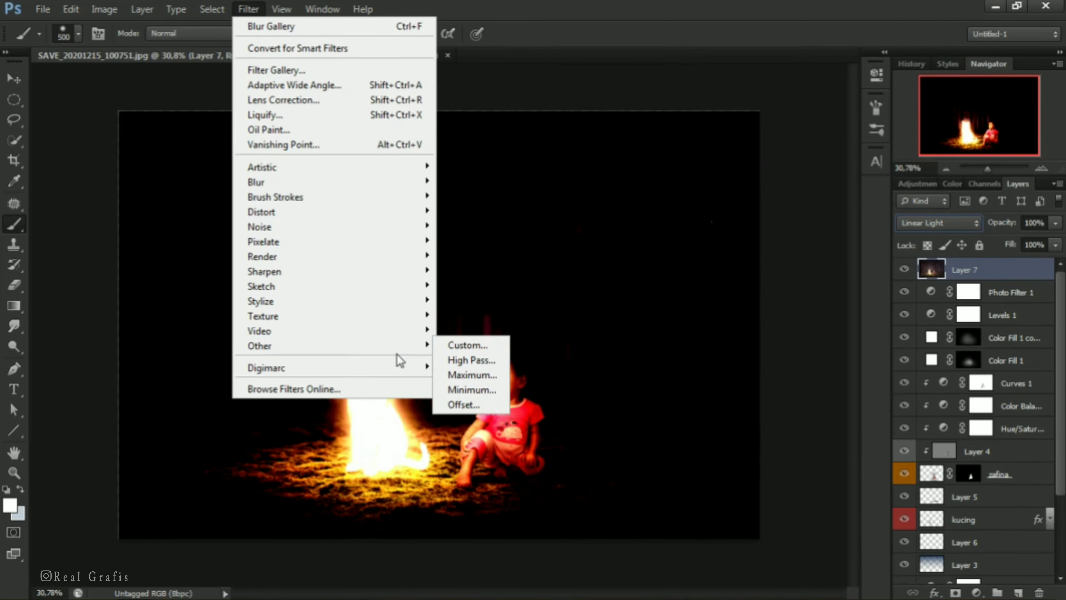
pyautogui.click(471, 360)
pyautogui.moveTo(682, 287); pyautogui.dragTo(704, 269)
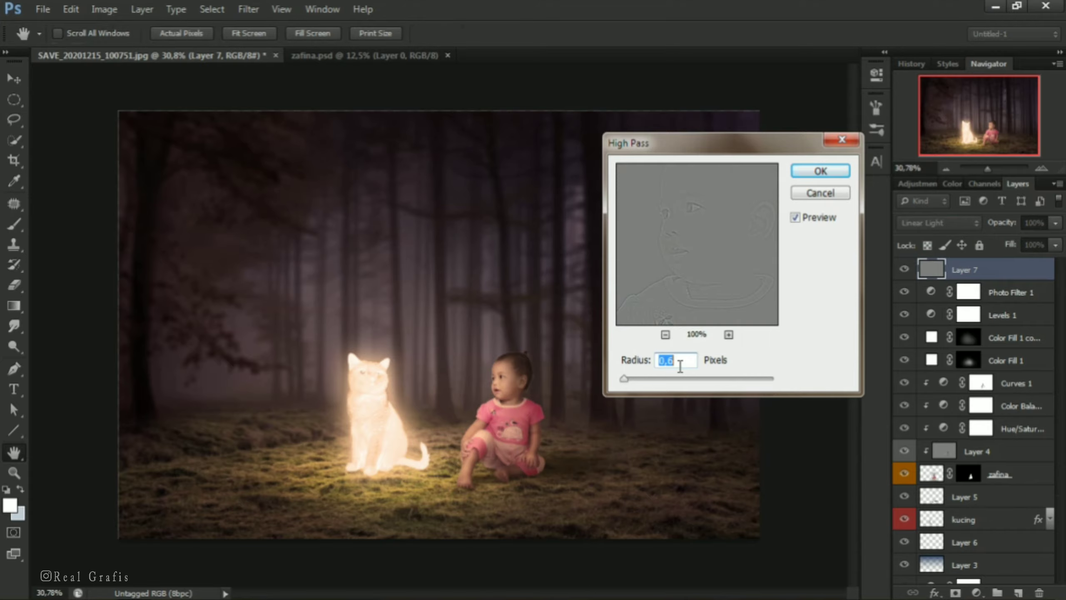
pyautogui.click(816, 175)
pyautogui.press('b')
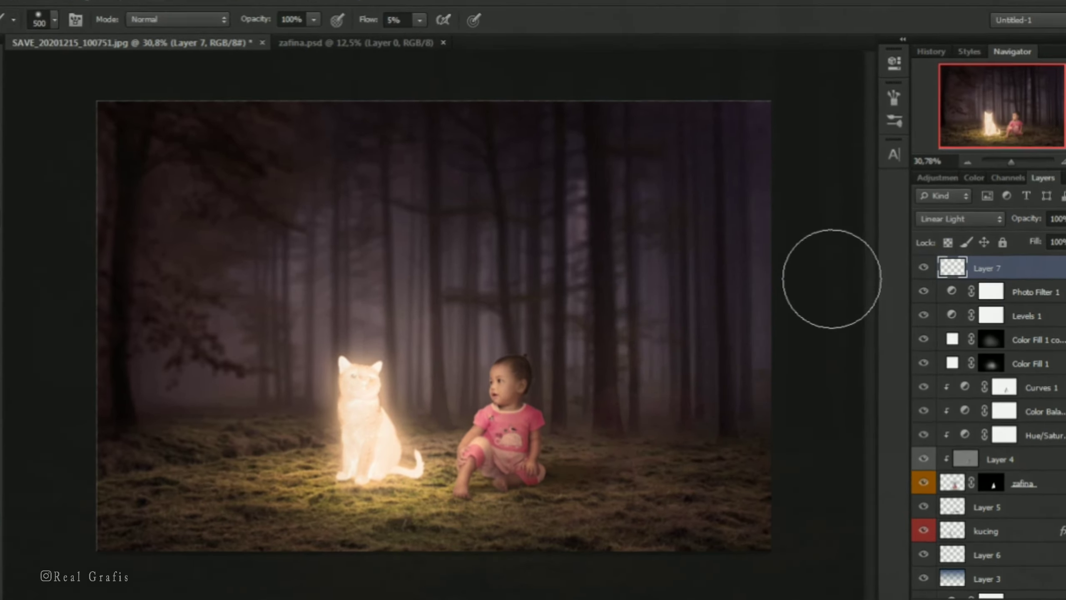